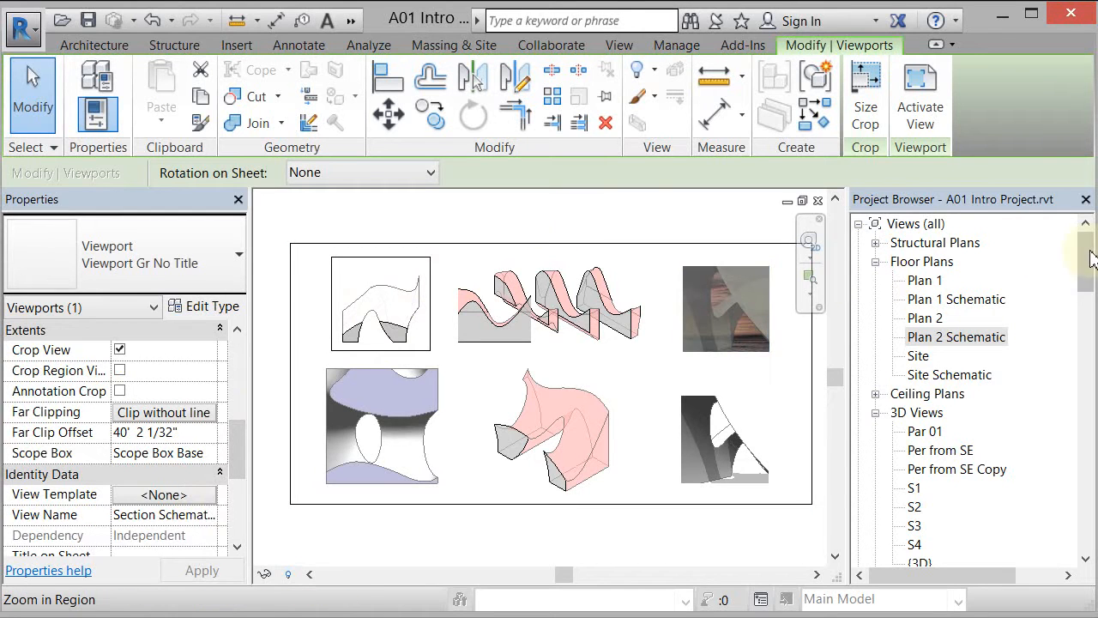
- Delete the Section Schematic 1 view from the project's list of building sections
drag(1091, 257, 1057, 326)
scroll(1021, 343, down, 2)
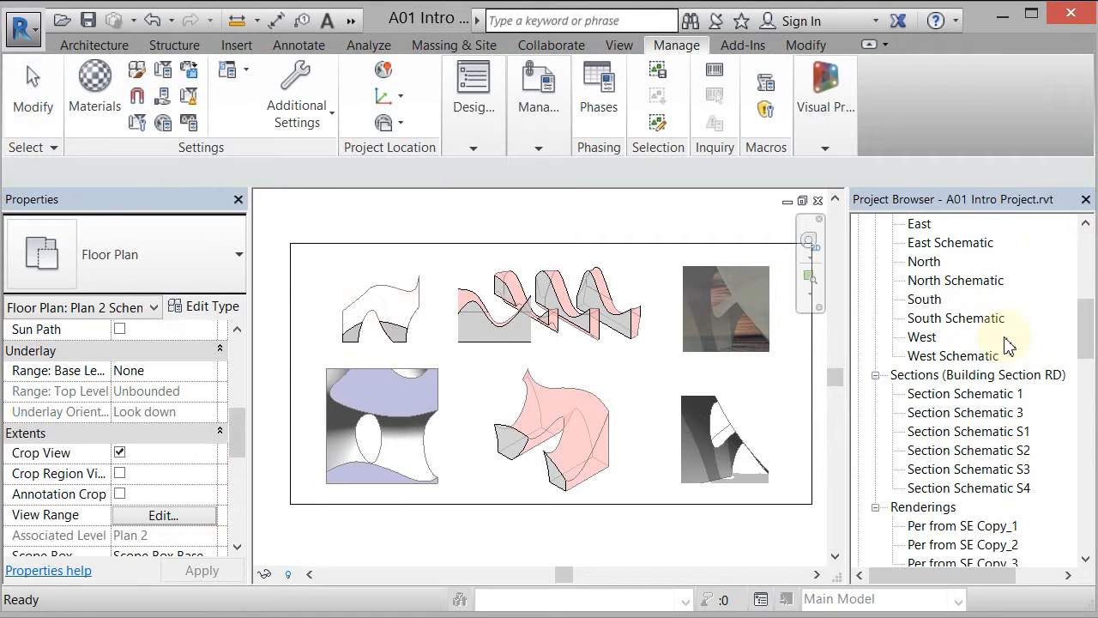
scroll(1008, 345, down, 1)
click(1001, 357)
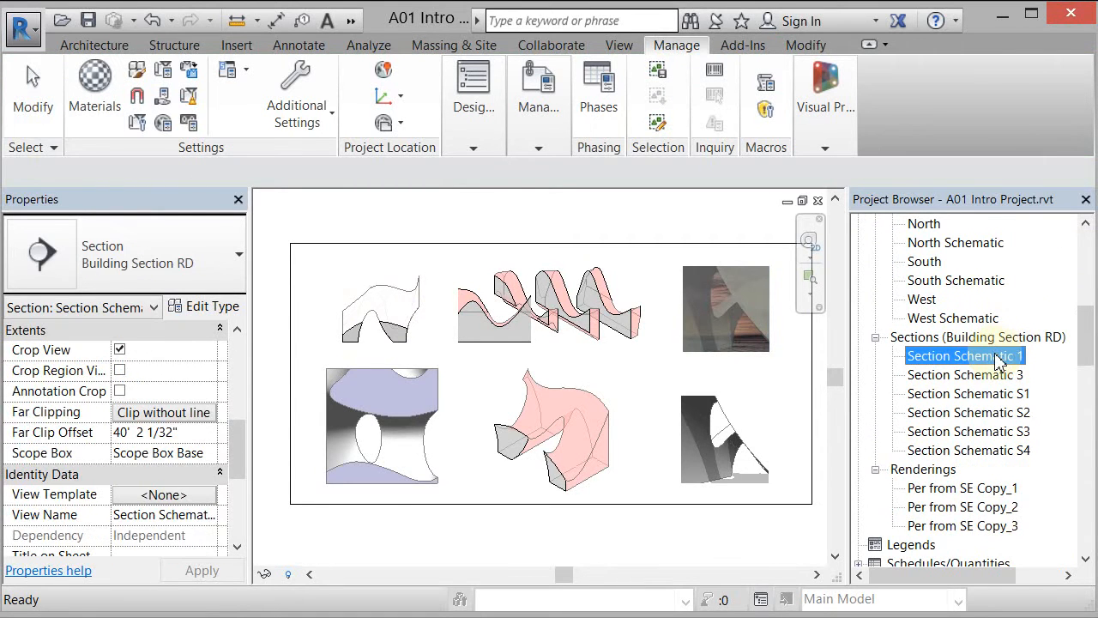
right_click(1001, 357)
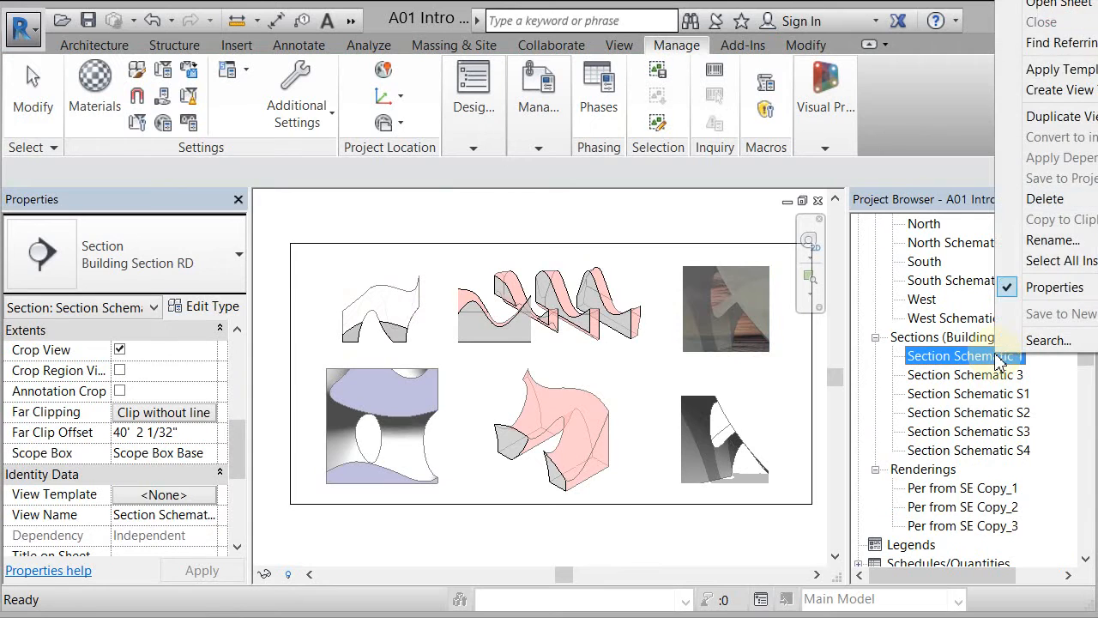
click(1044, 200)
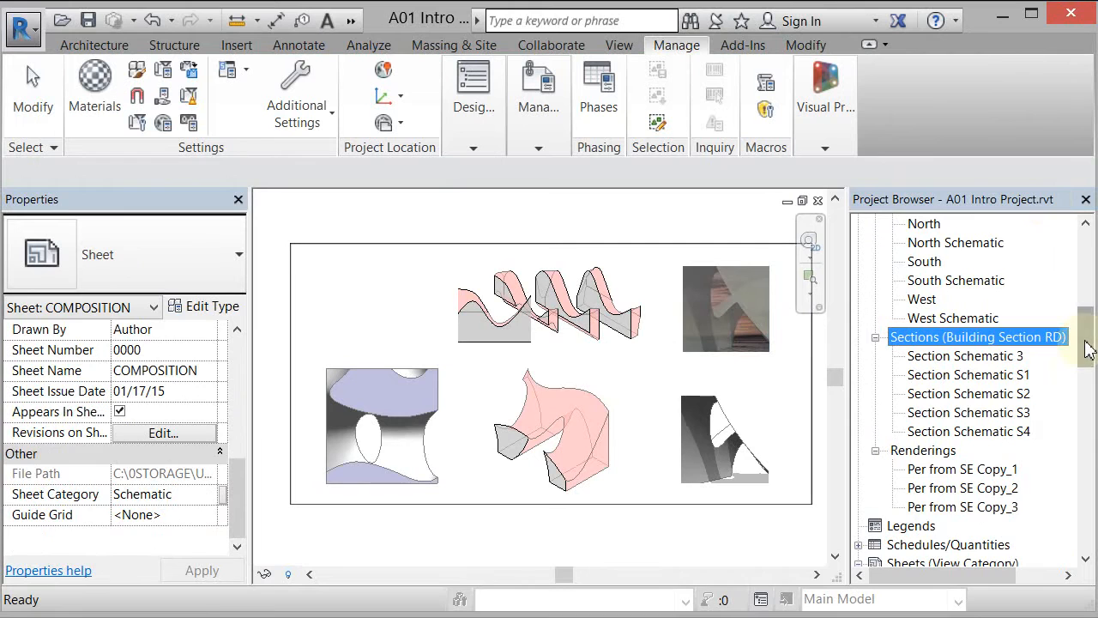
- Open the Plan 1 floor plan view from the project's floor plans
drag(1088, 345, 1088, 295)
scroll(1088, 295, down, 2)
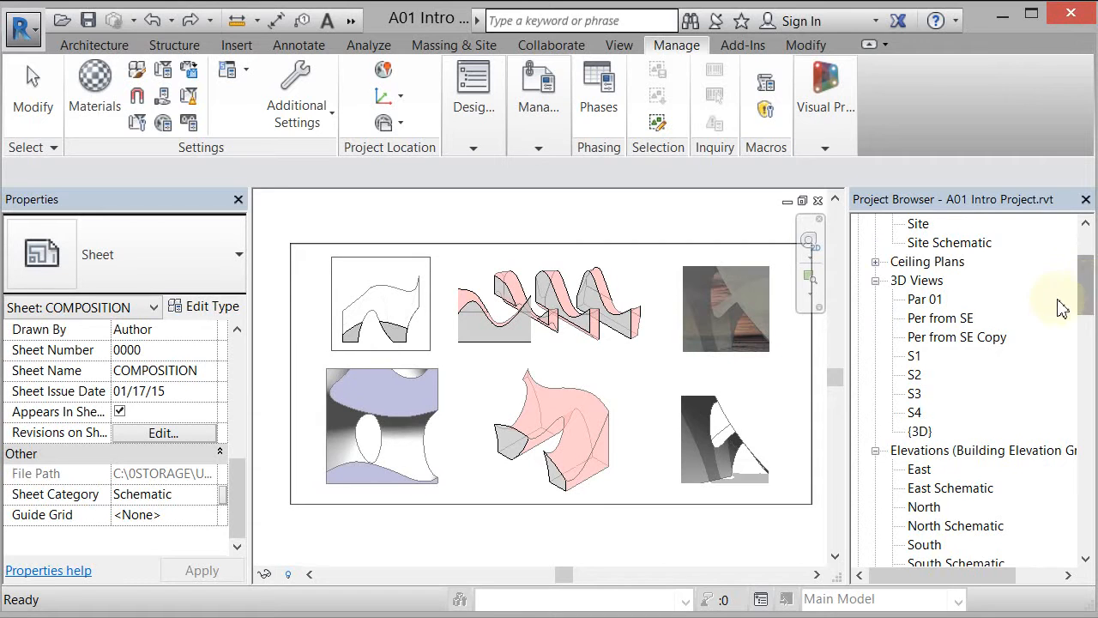
drag(1085, 270, 1088, 244)
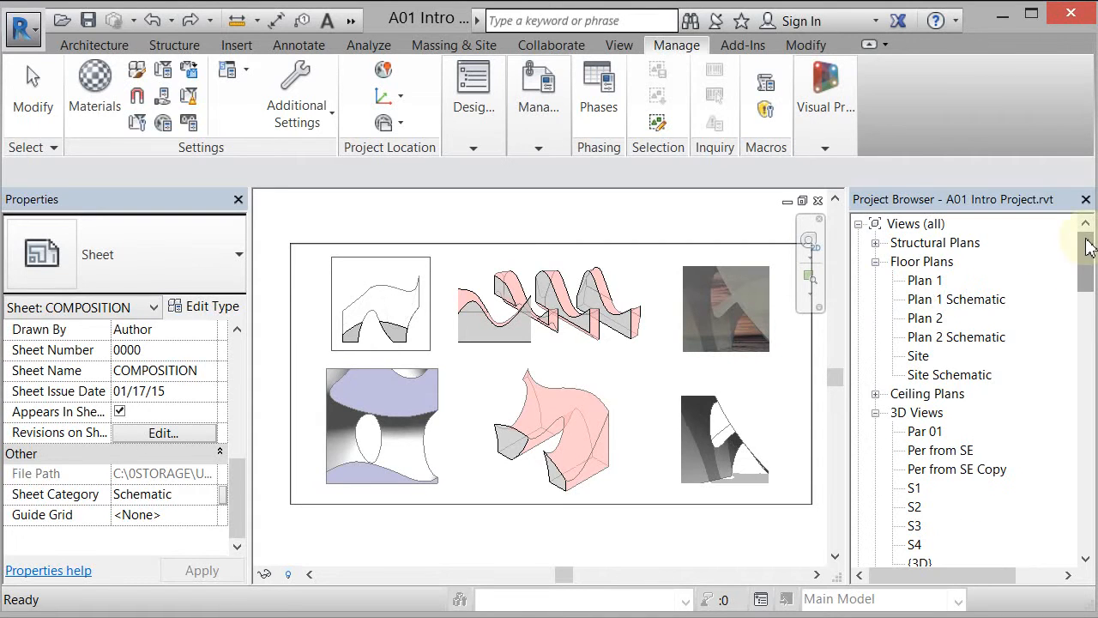
double_click(929, 283)
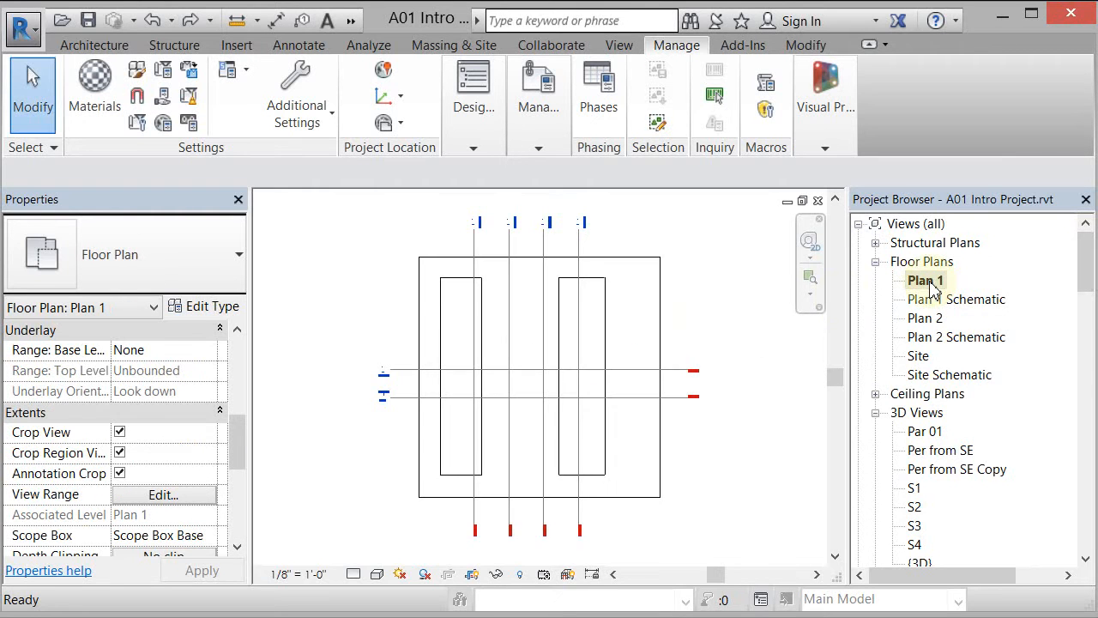
- Delete the lower horizontal section line, Section Schematic 1, in Plan 1 and accept the removal of its view
scroll(400, 377, up, 2)
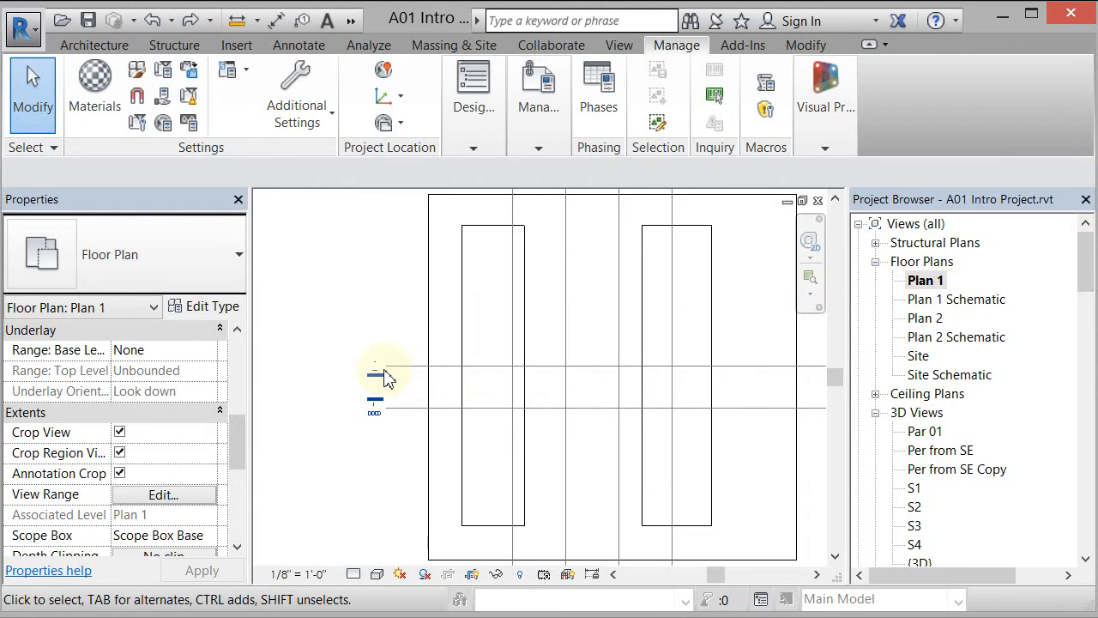
scroll(392, 422, up, 4)
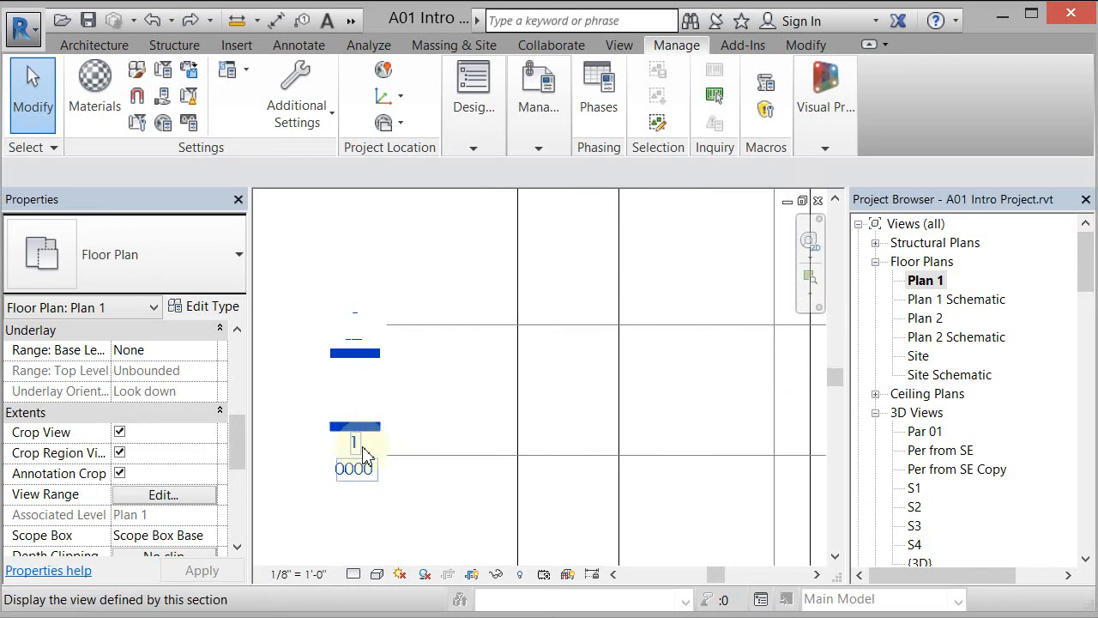
click(431, 457)
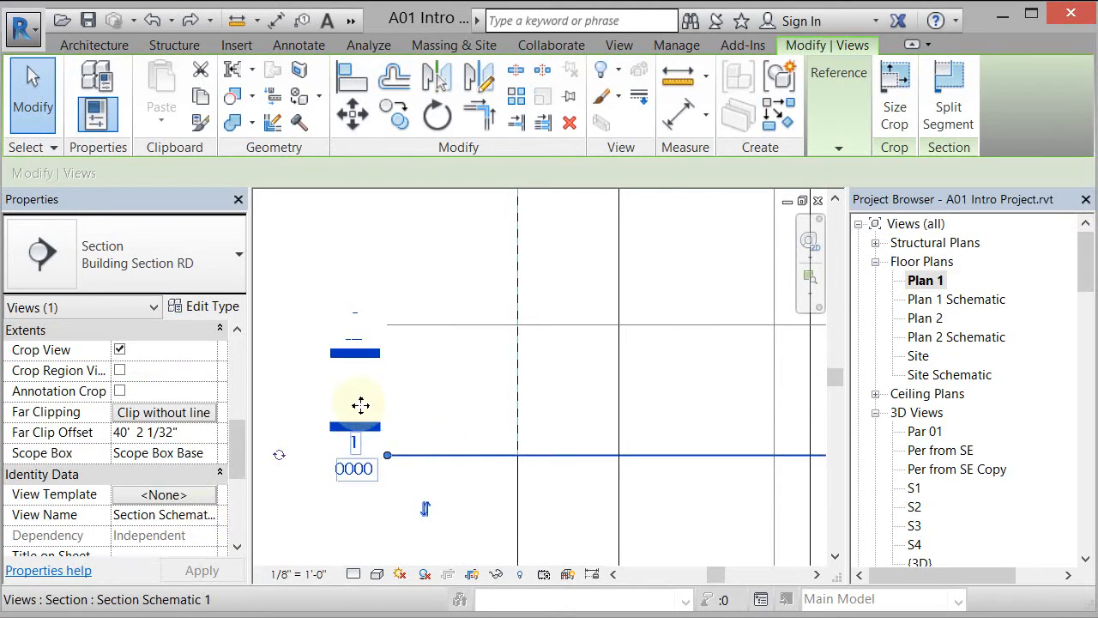
scroll(363, 396, down, 3)
scroll(383, 396, down, 2)
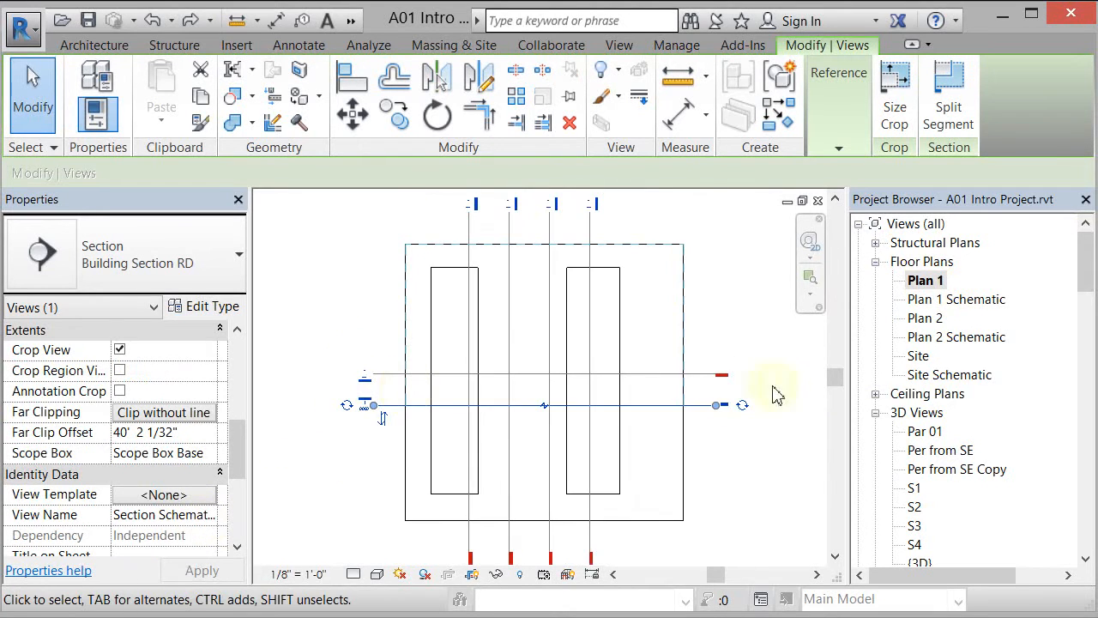
click(724, 463)
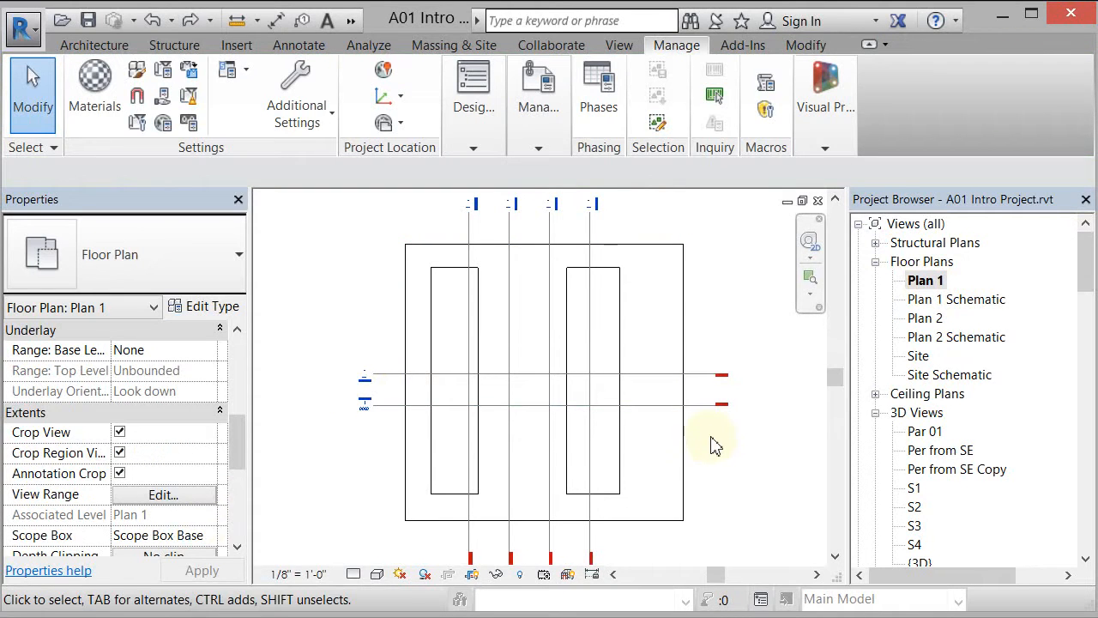
click(711, 406)
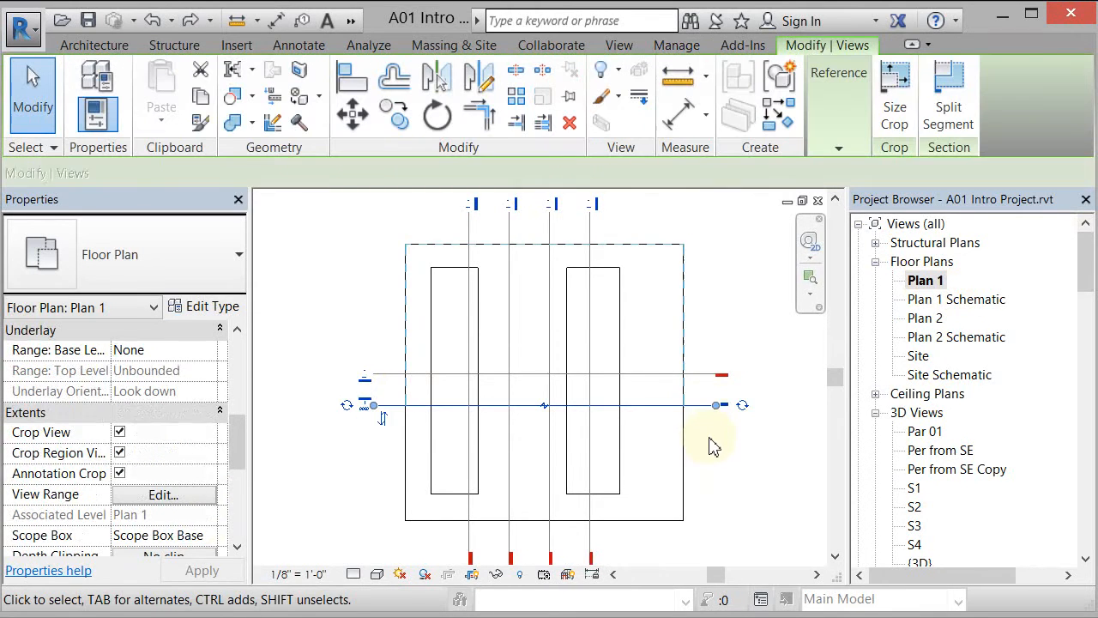
key(Delete)
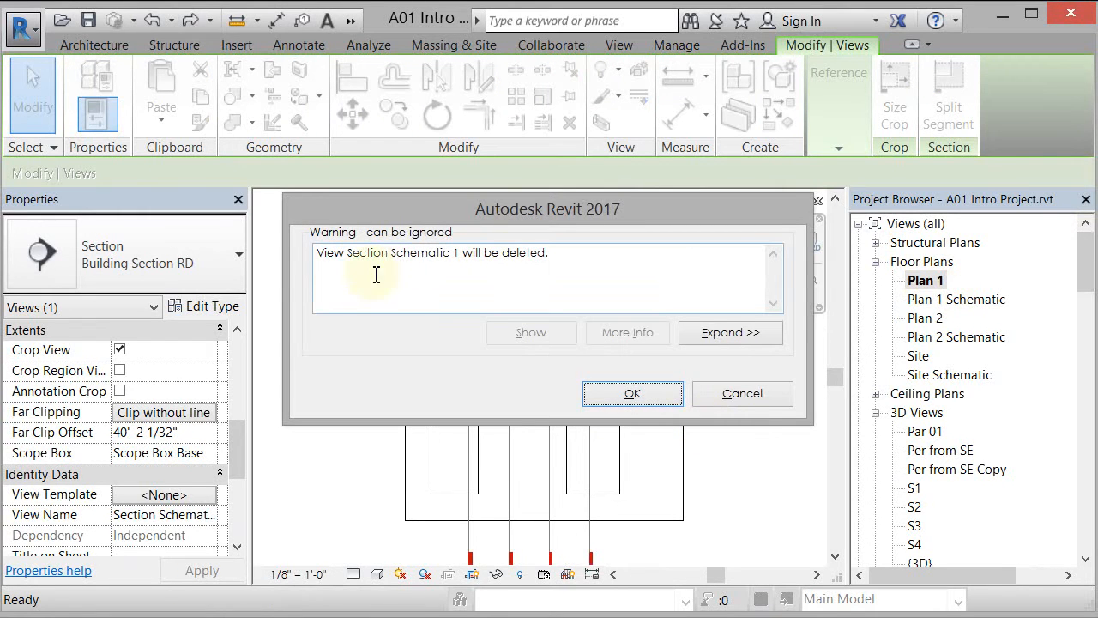
click(652, 400)
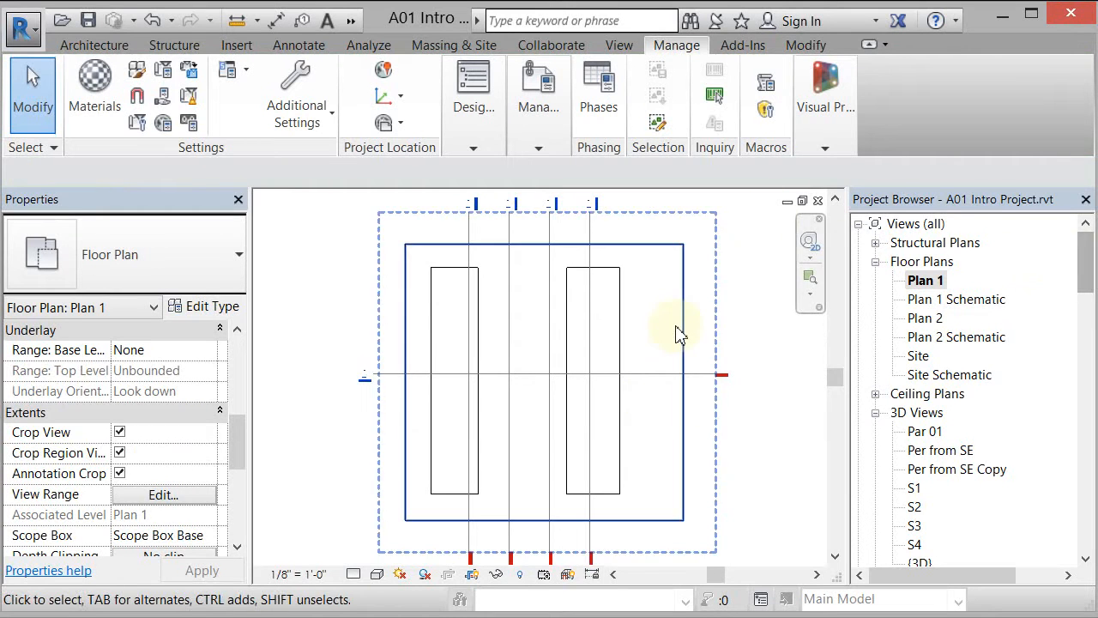
- Close the other open plan views and return to the COMPOSITION sheet
key(ctrl+Tab)
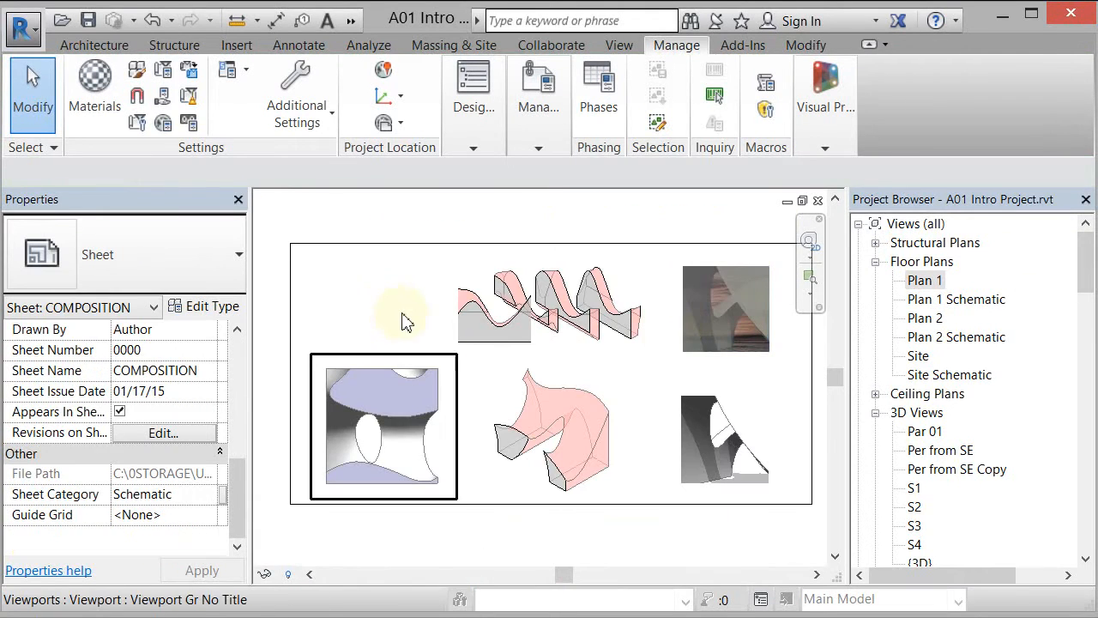
key(ctrl+Tab)
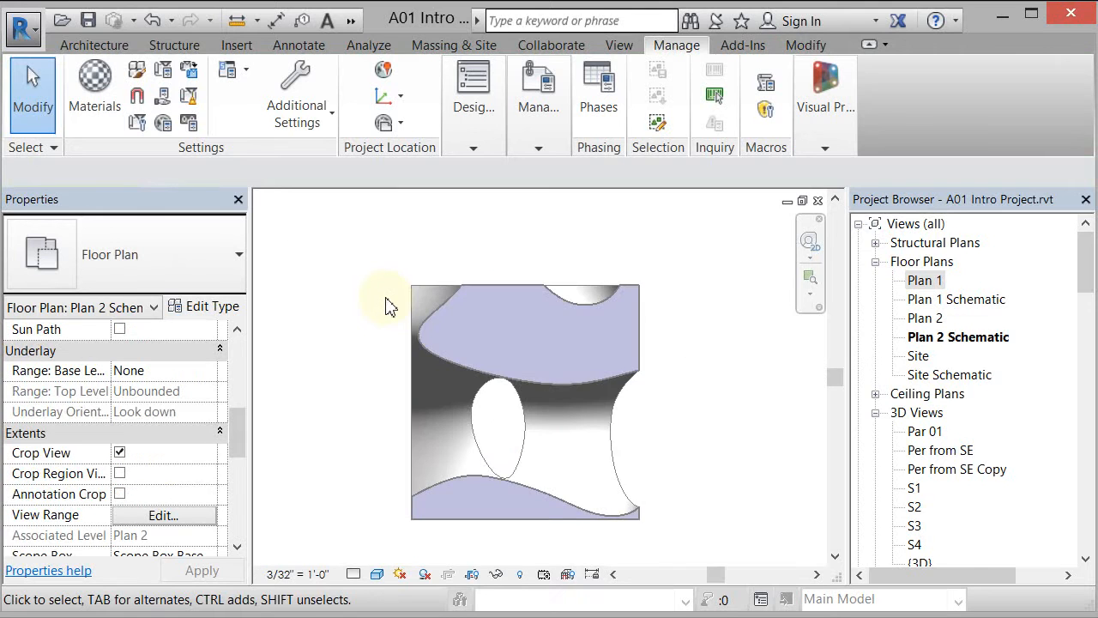
click(817, 203)
click(819, 203)
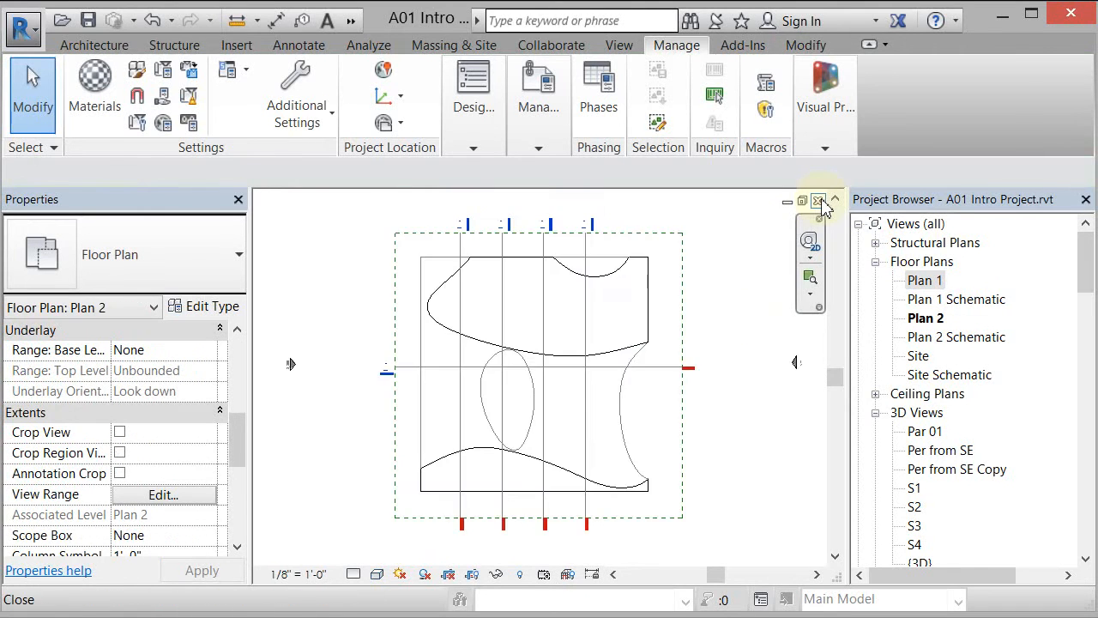
click(820, 203)
click(819, 203)
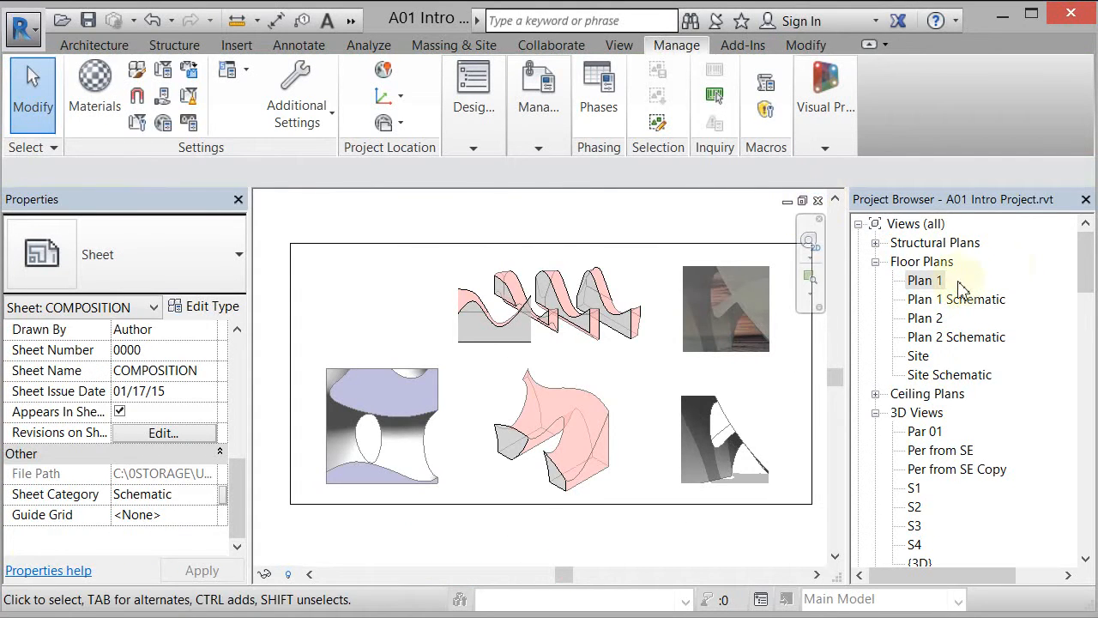
- Open Plan 1 and draw a horizontal Building Section across the lower part of the building, extending past both outer walls
double_click(927, 283)
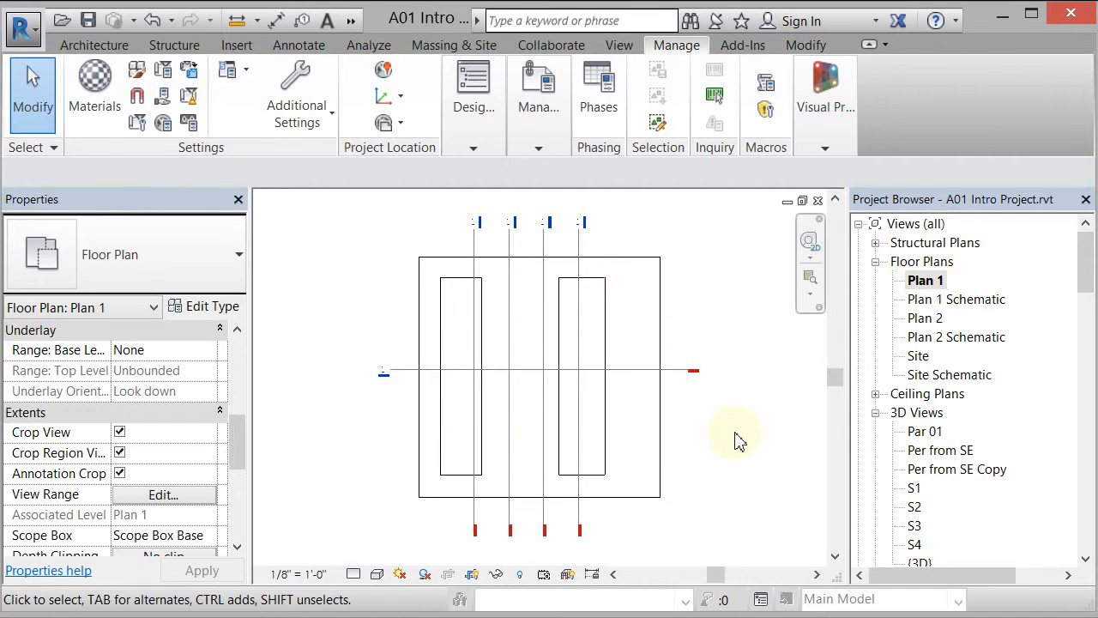
click(621, 46)
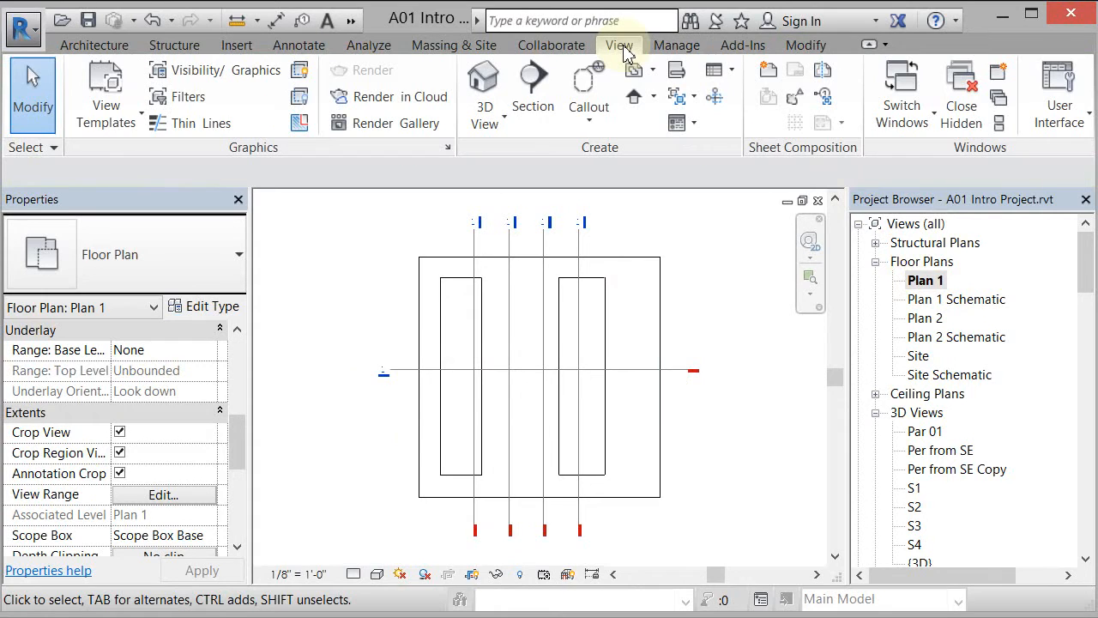
click(533, 101)
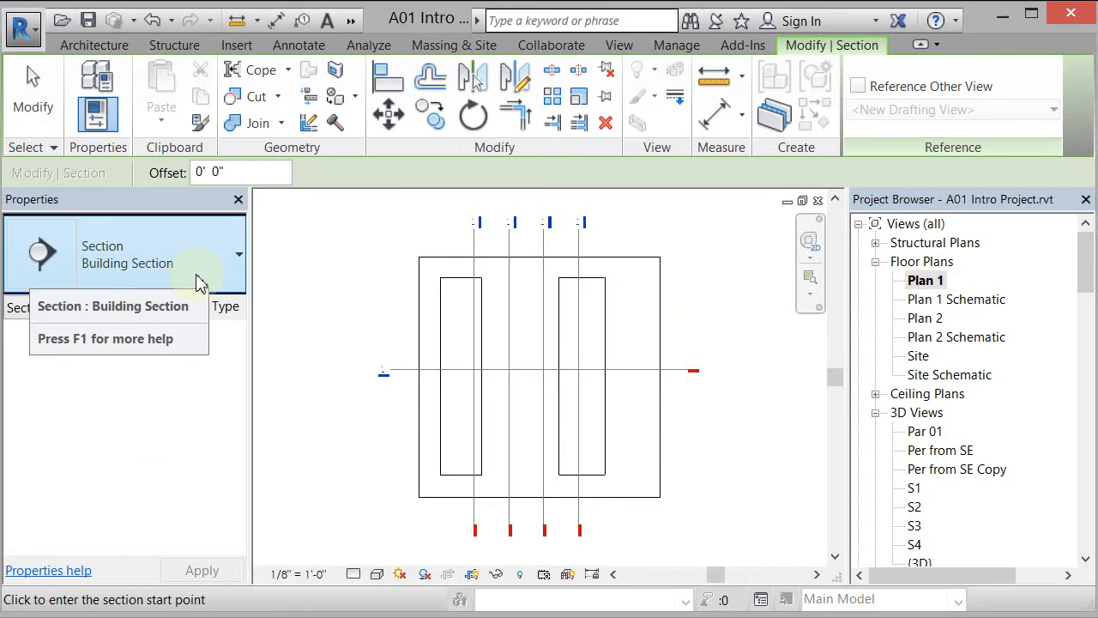
click(377, 440)
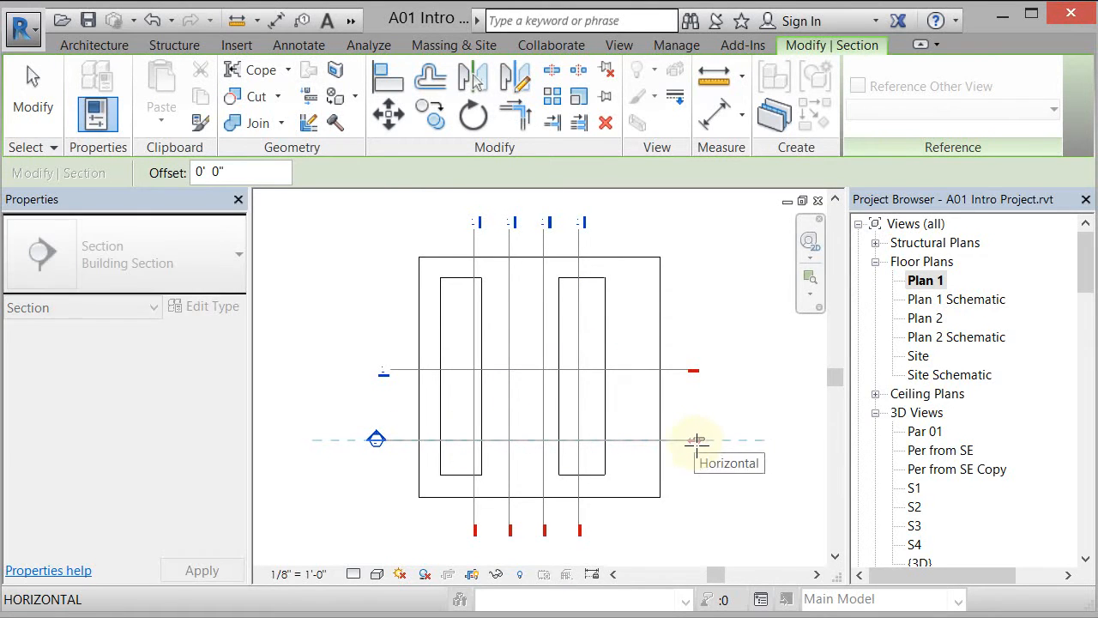
click(697, 442)
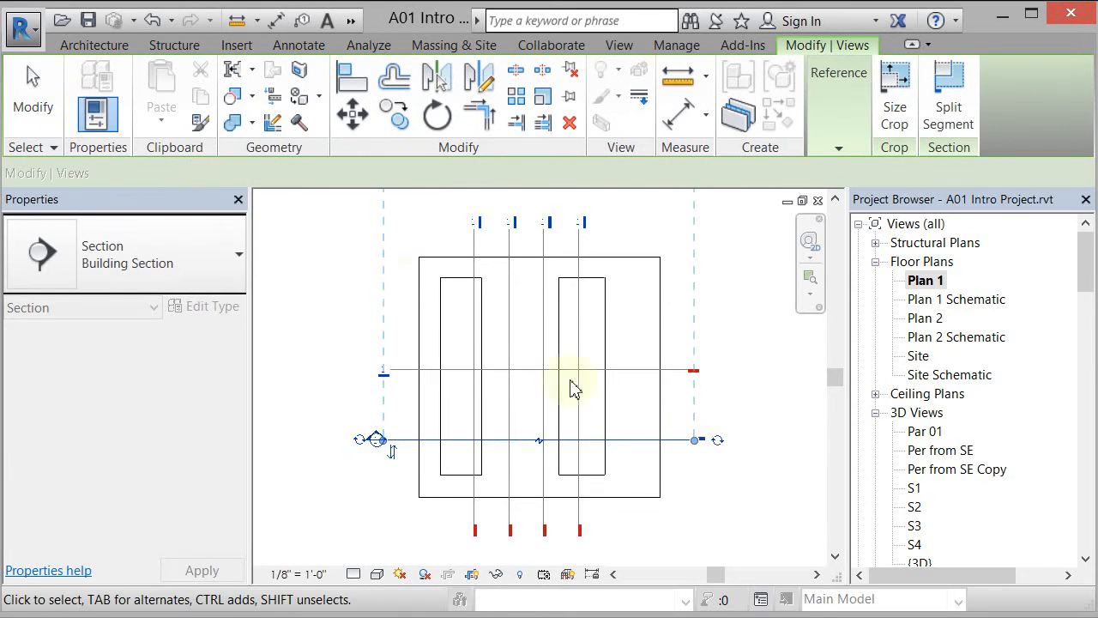
scroll(562, 439, down, 4)
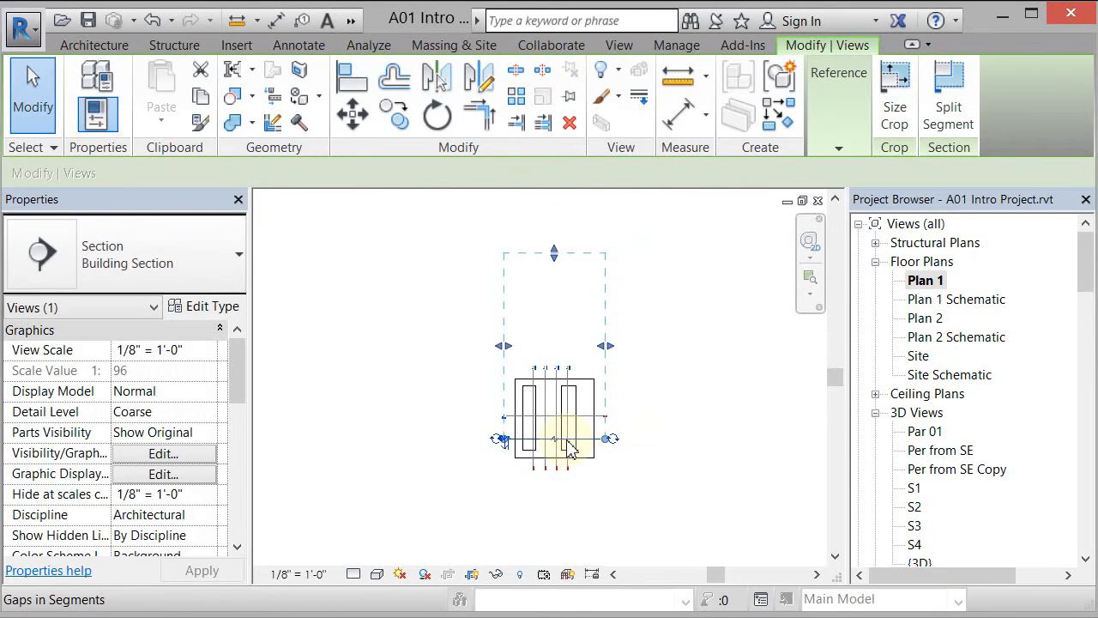
scroll(522, 410, up, 4)
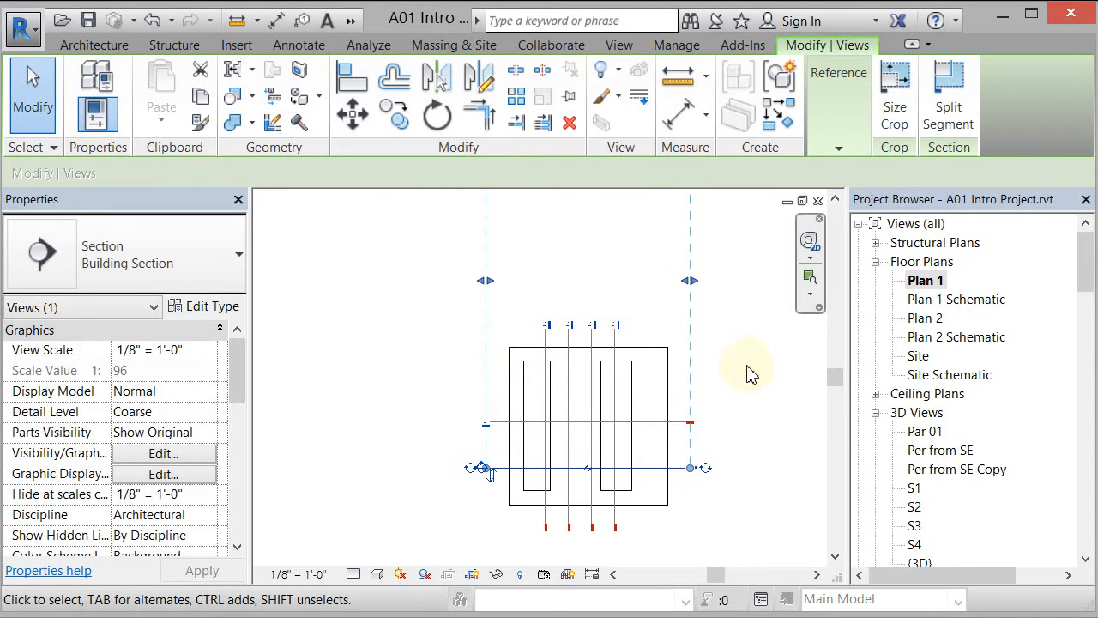
middle_drag(746, 371, 708, 383)
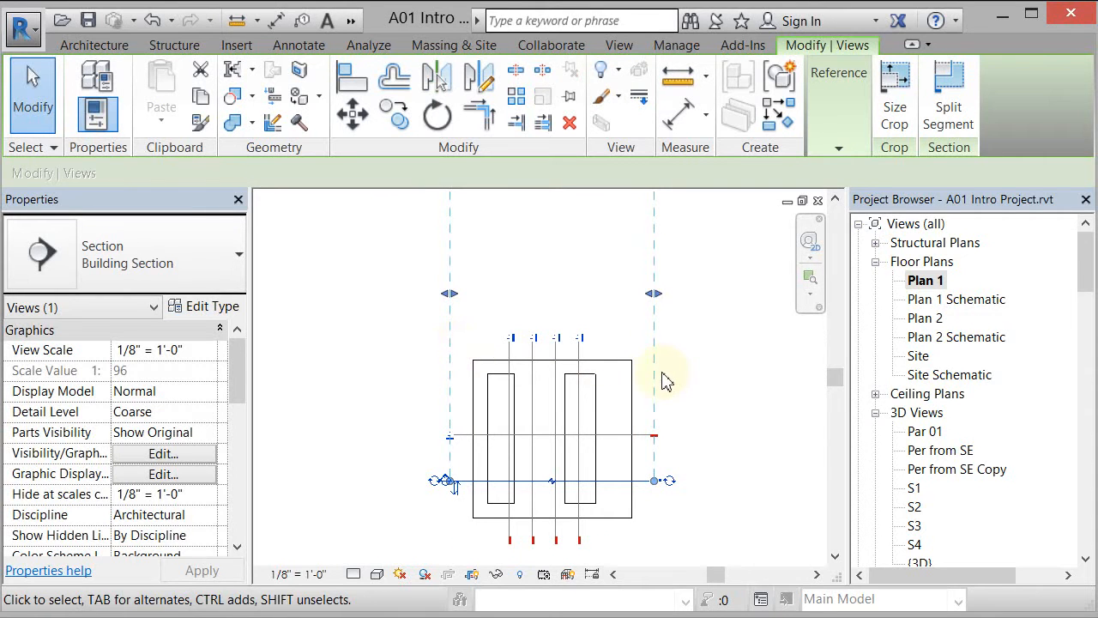
click(734, 384)
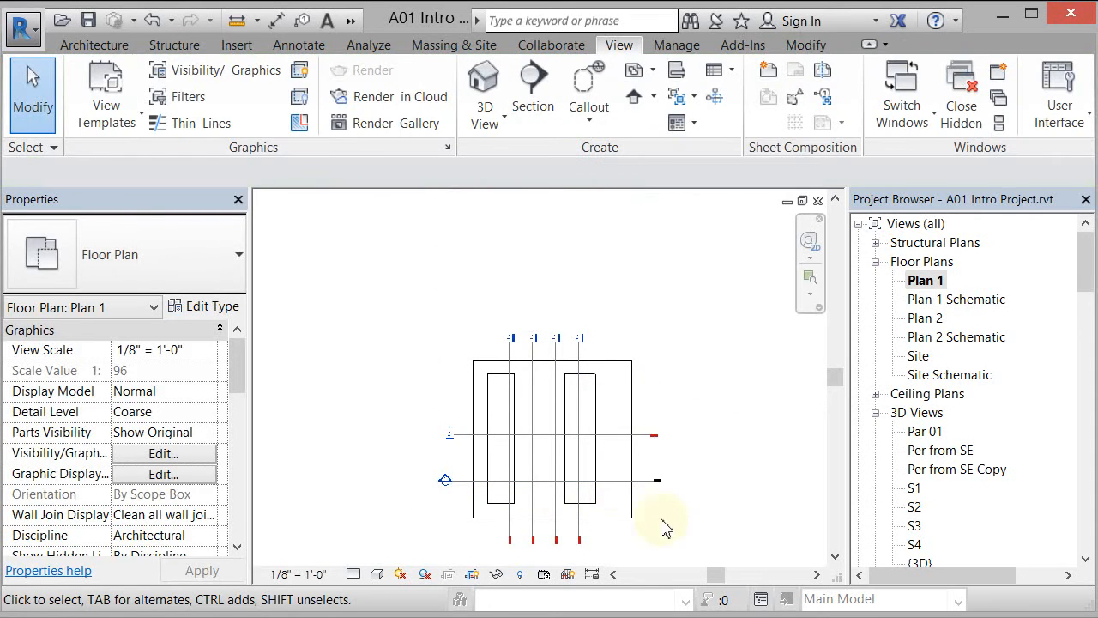
- Set the new horizontal section's scope box to Scope Box Base
scroll(664, 527, up, 3)
click(542, 468)
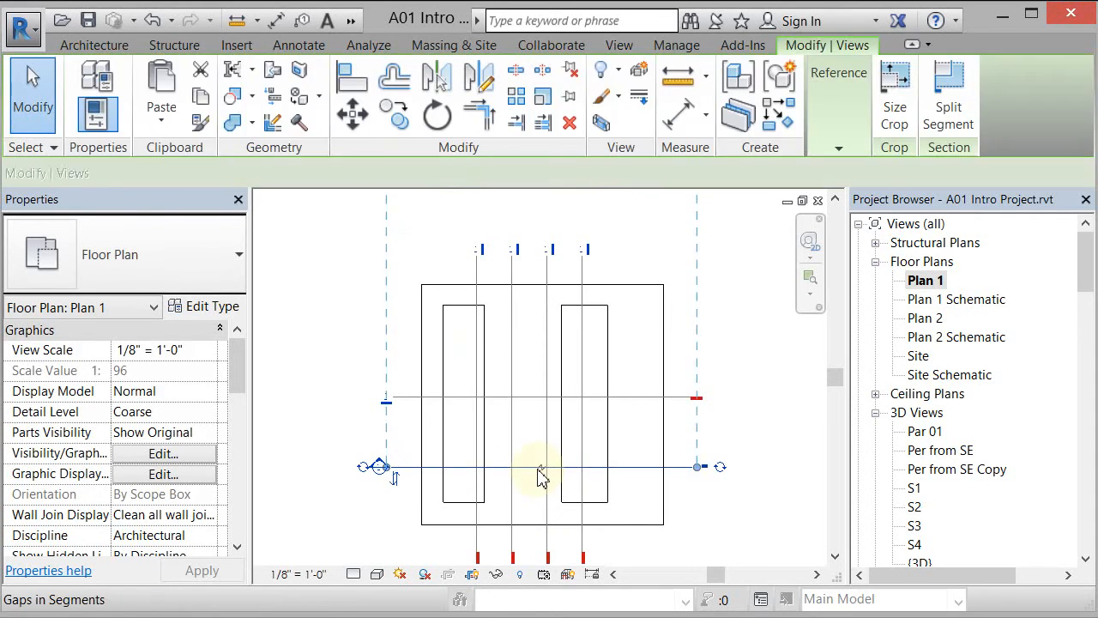
drag(237, 363, 239, 477)
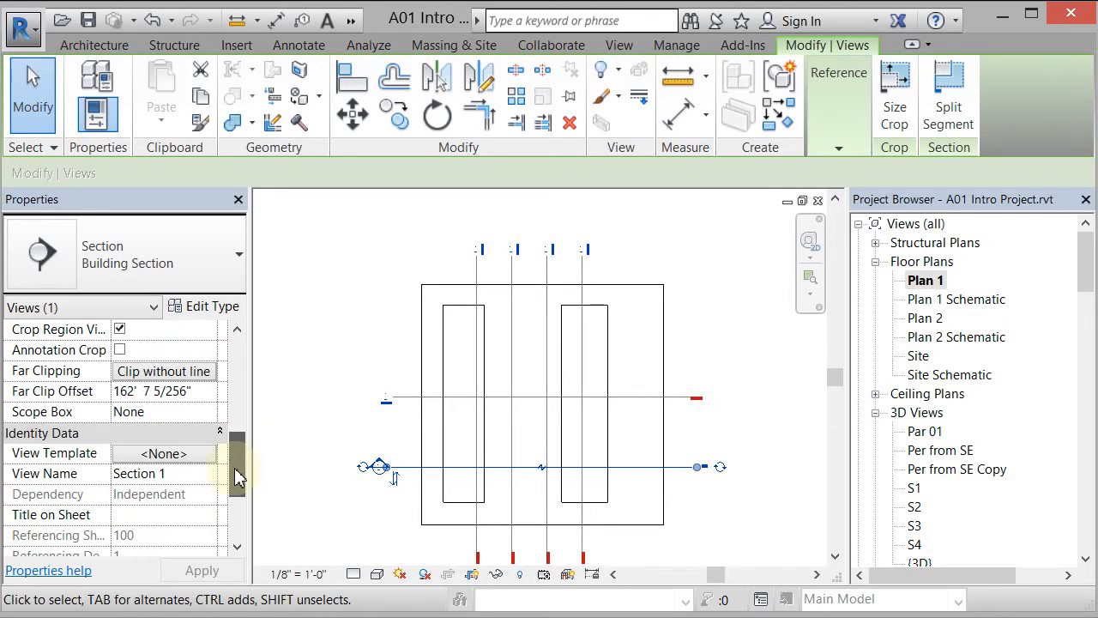
click(213, 416)
click(211, 414)
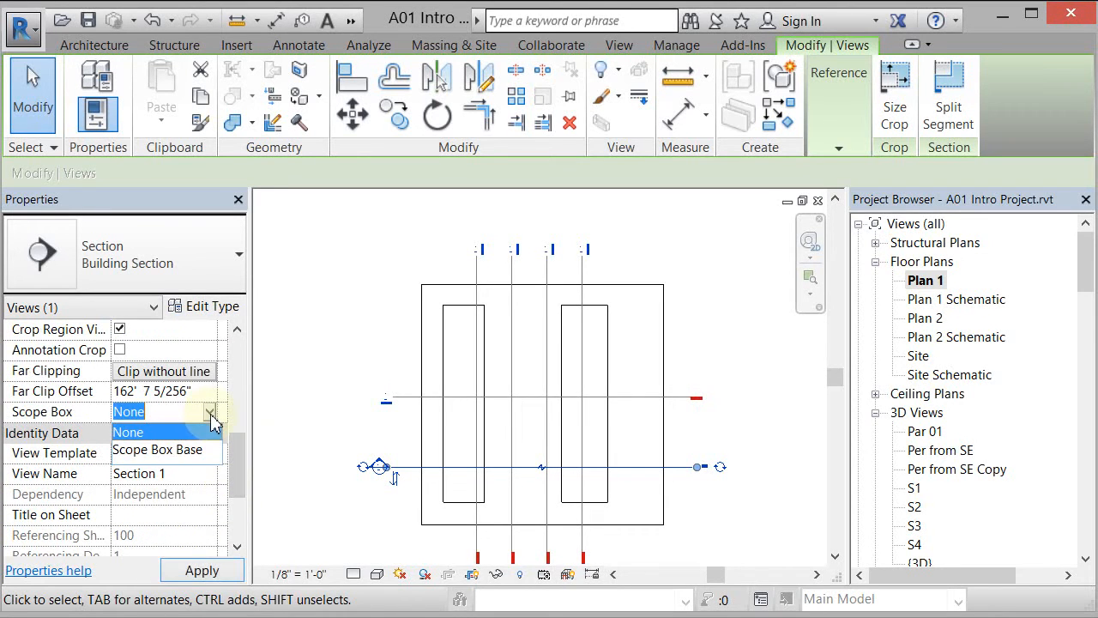
click(177, 461)
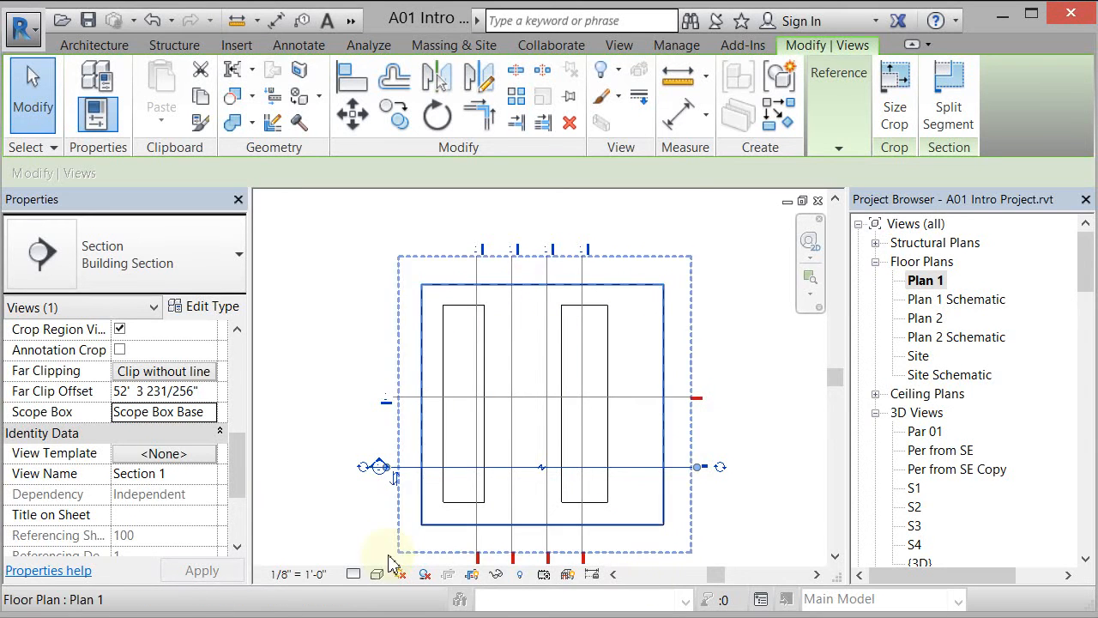
click(350, 522)
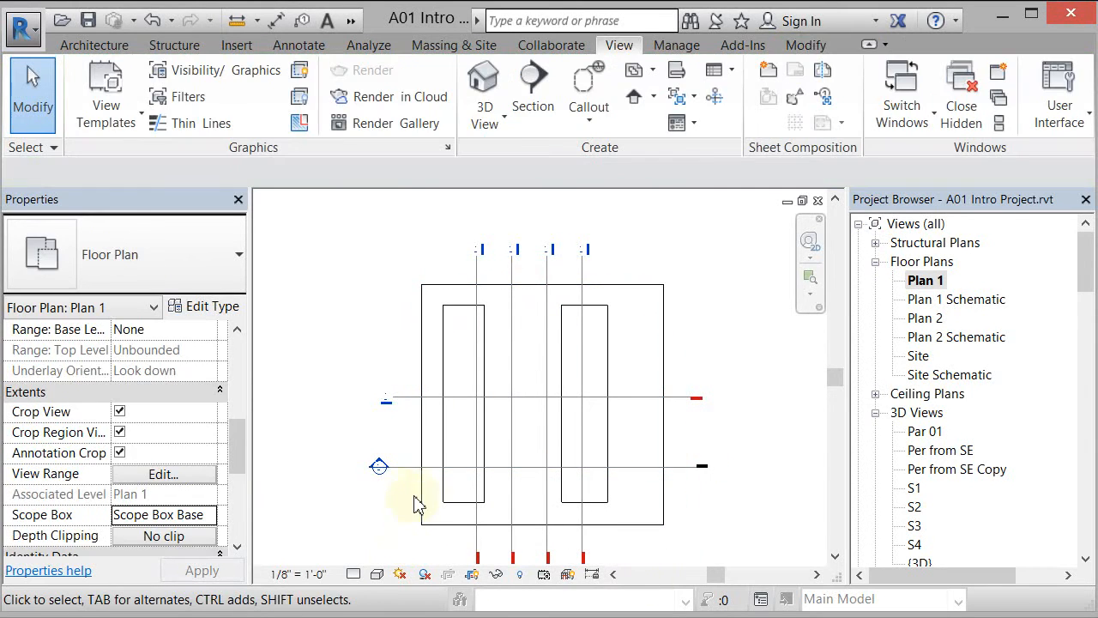
- Change the new lower horizontal section's type in Plan 1 to Building Section RD
scroll(388, 498, up, 3)
scroll(388, 493, up, 1)
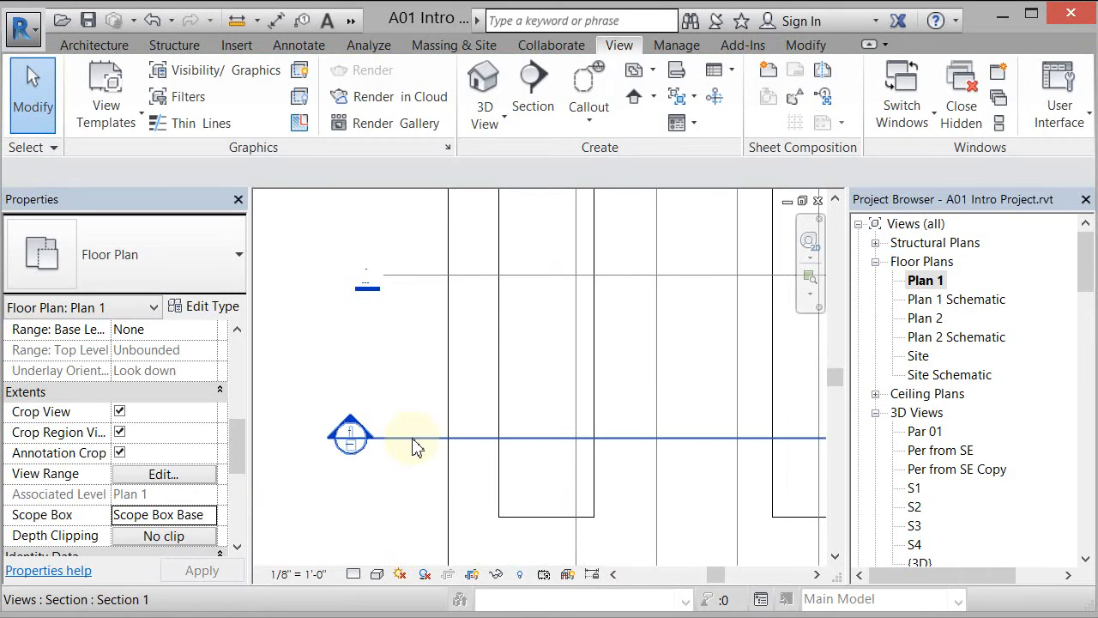
click(410, 438)
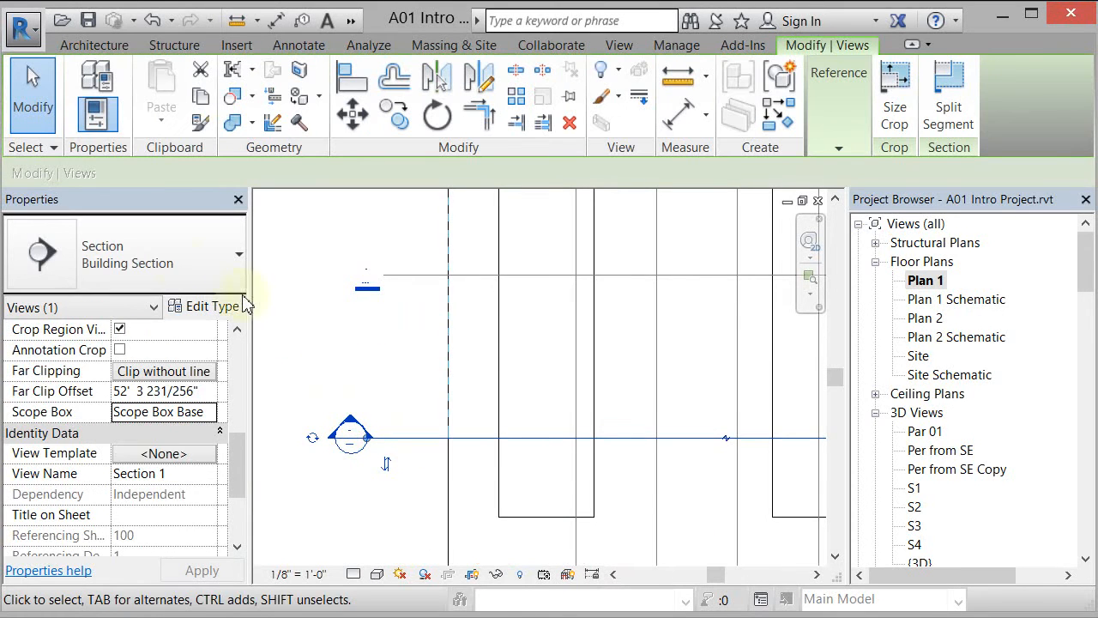
click(180, 268)
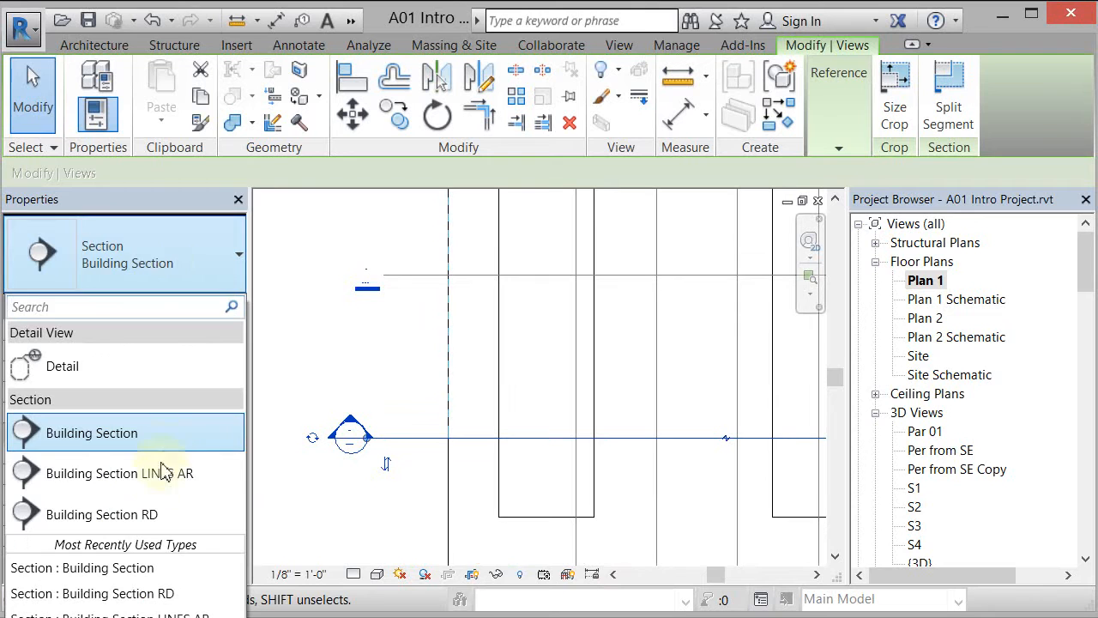
click(150, 515)
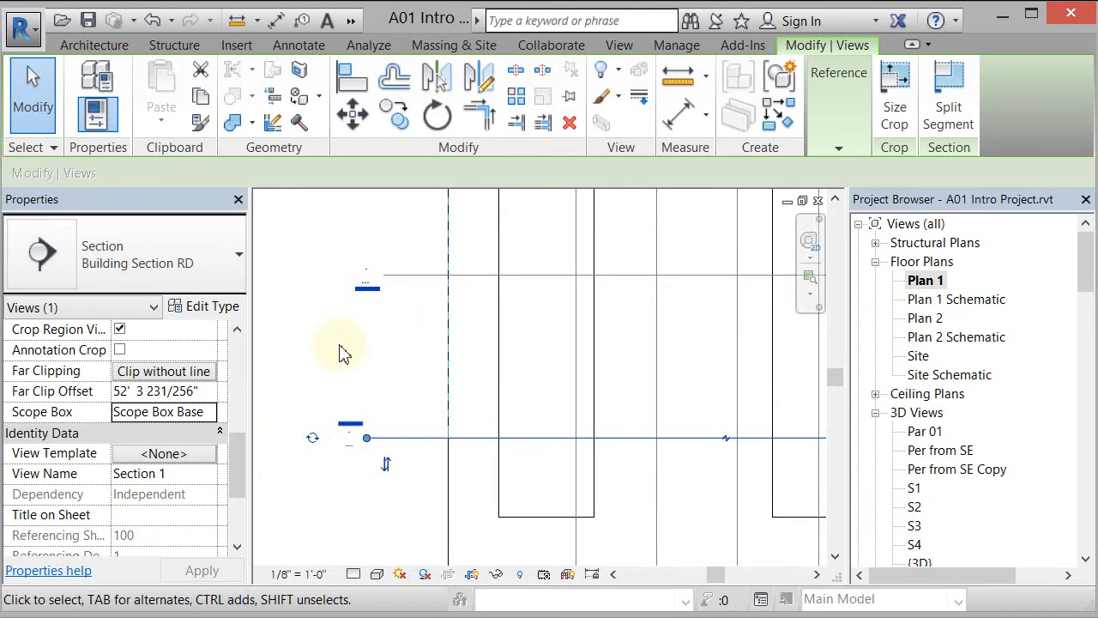
- Adjust both ends of the new section line to line up with the ends of the horizontal section above it
scroll(339, 362, down, 2)
scroll(339, 362, up, 2)
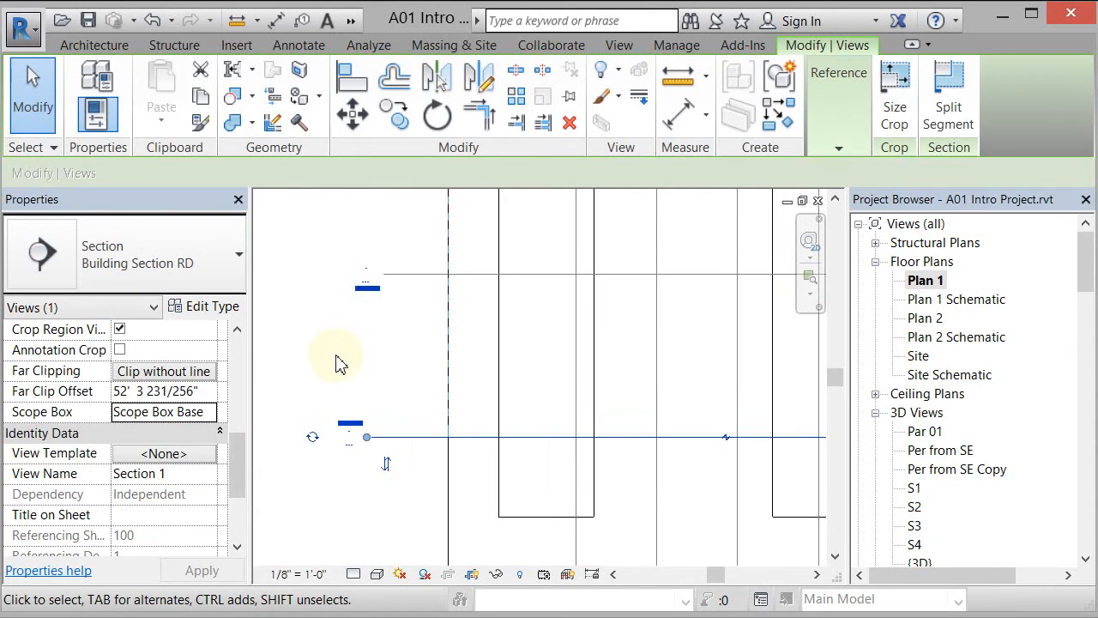
drag(367, 439, 383, 438)
scroll(310, 374, down, 2)
scroll(661, 396, up, 4)
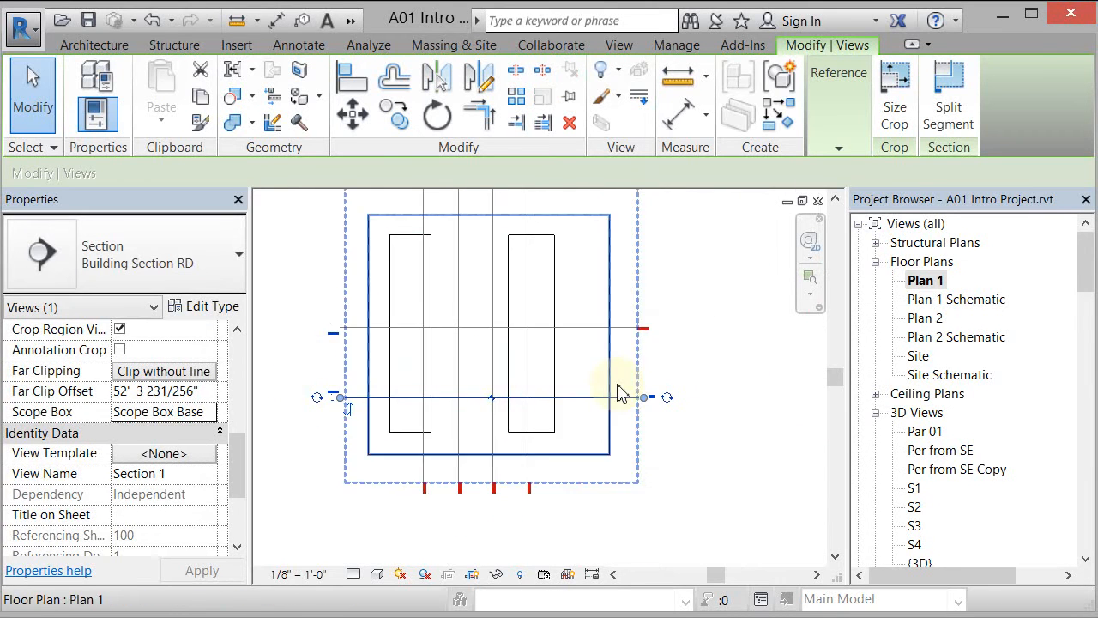
click(654, 417)
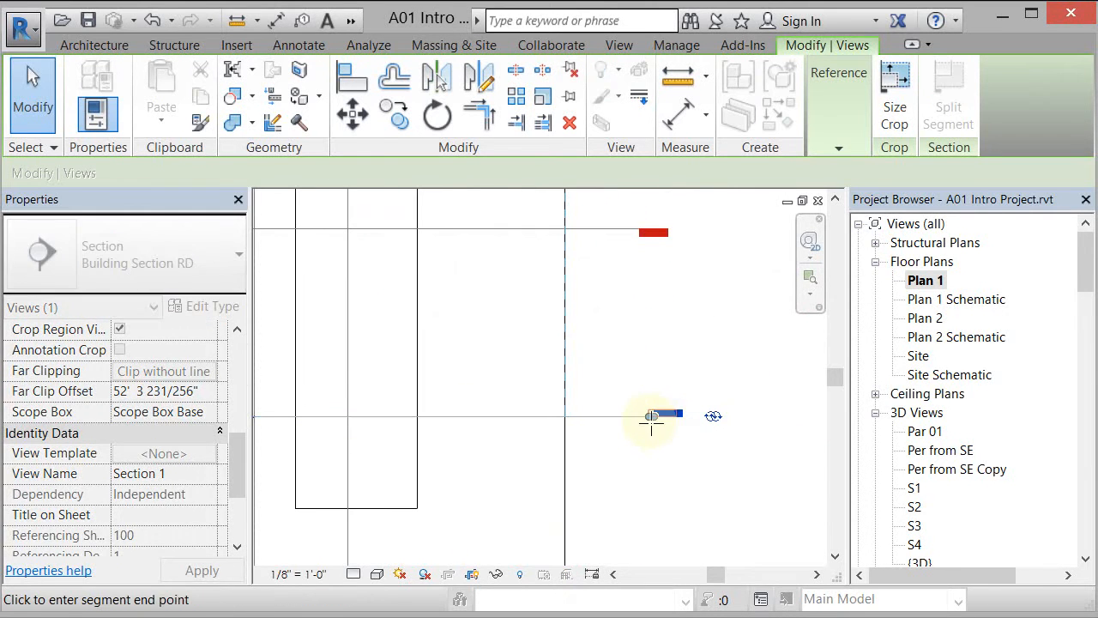
click(639, 420)
click(684, 488)
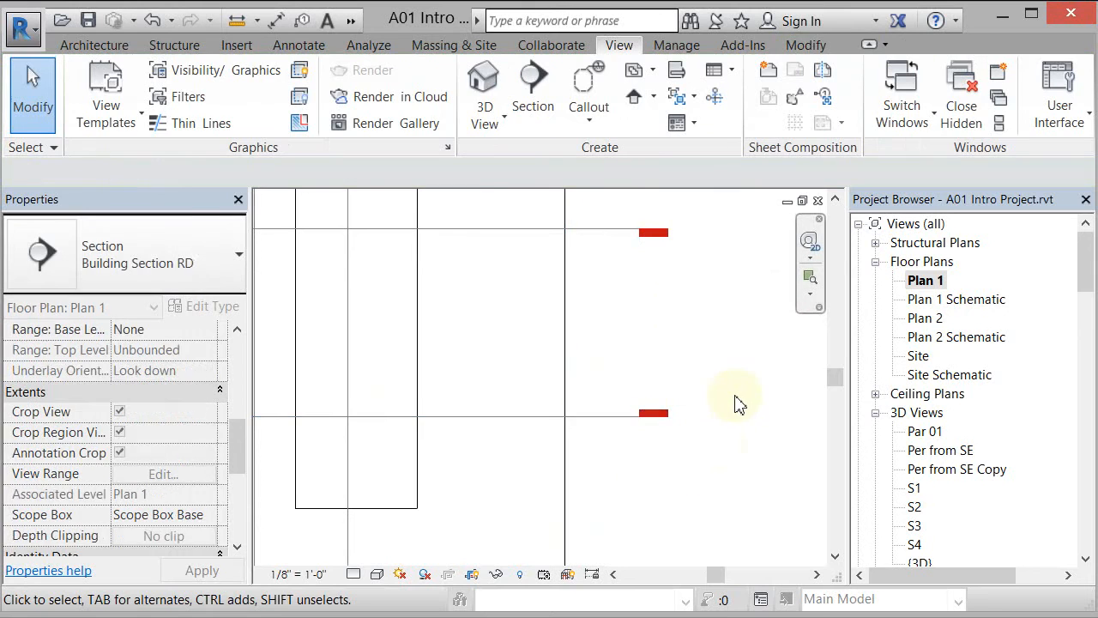
- Open the Section 1 view from its section head in Plan 1, then close and reopen it
scroll(739, 403, down, 2)
scroll(739, 403, down, 2)
scroll(458, 421, up, 3)
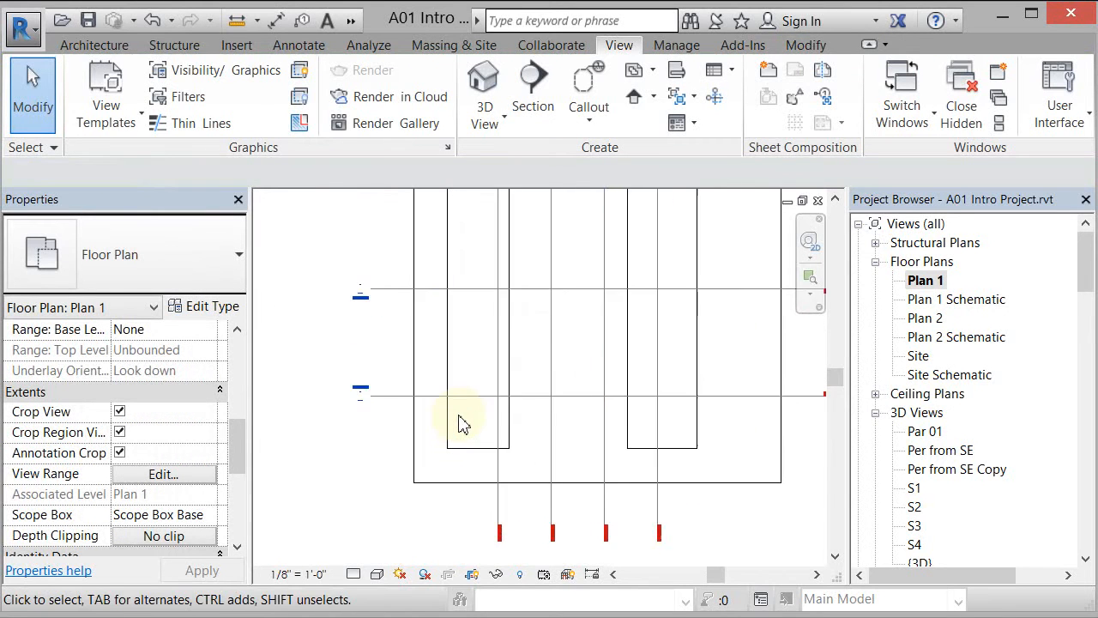
middle_drag(441, 411, 394, 420)
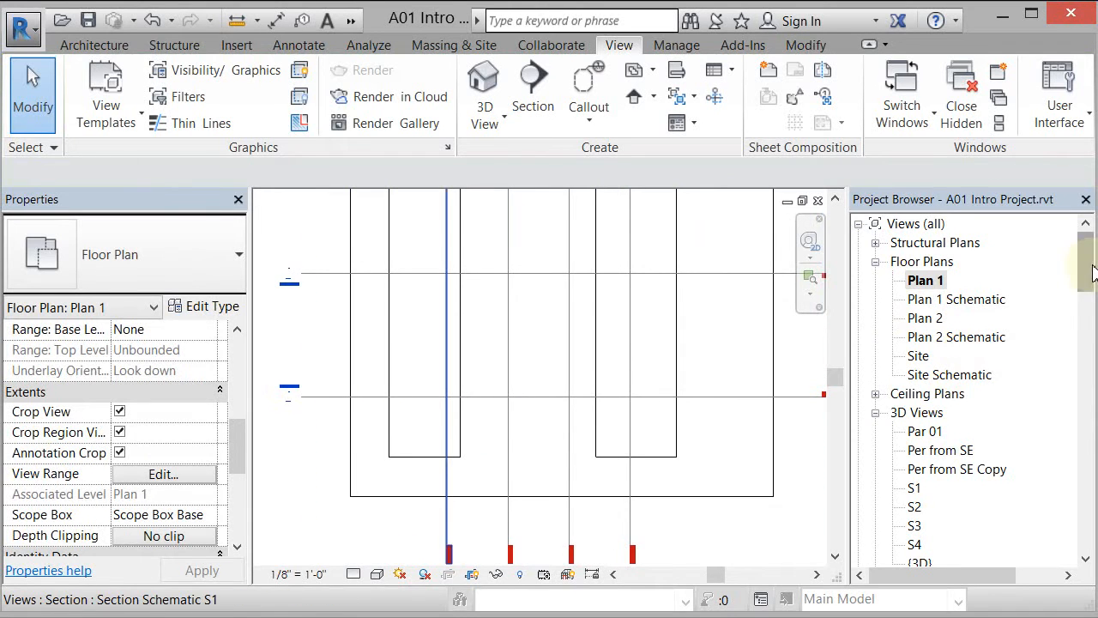
drag(1091, 273, 1093, 345)
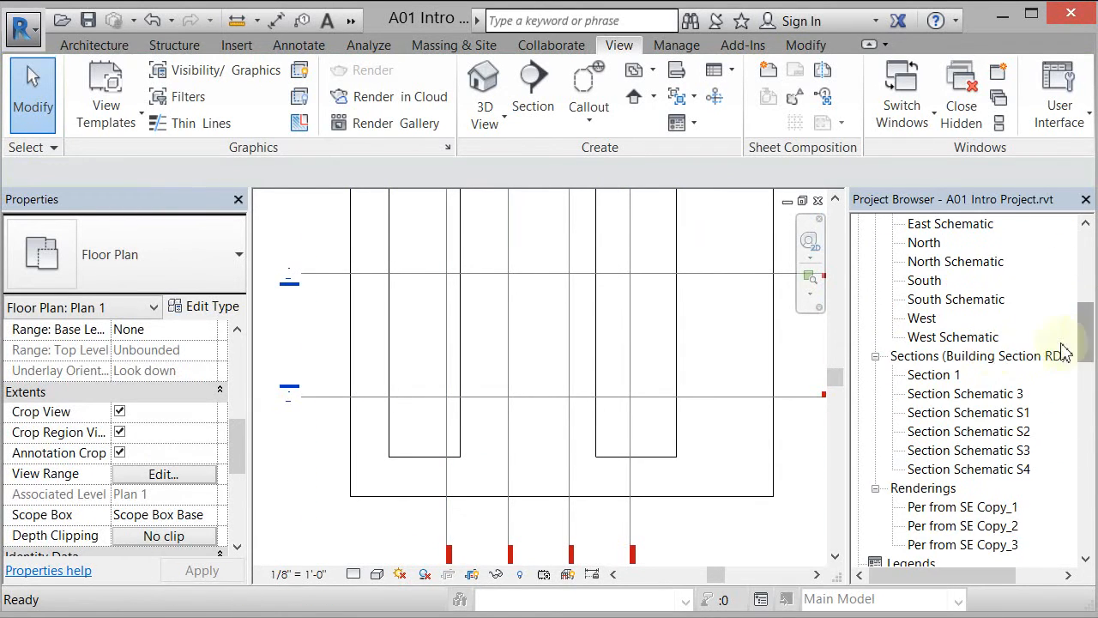
click(943, 375)
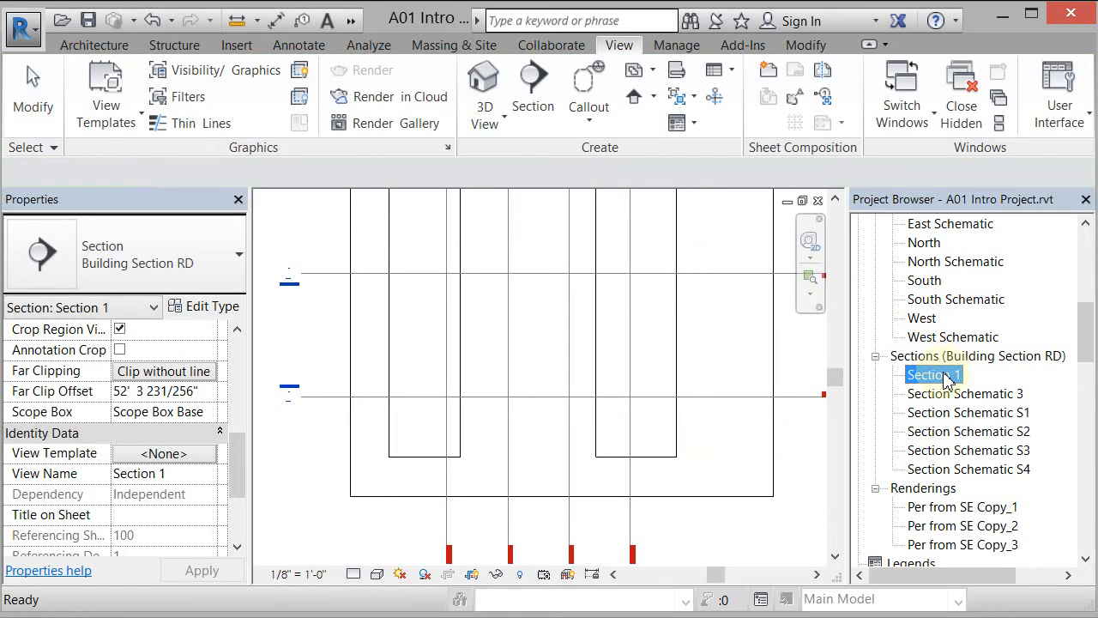
double_click(291, 389)
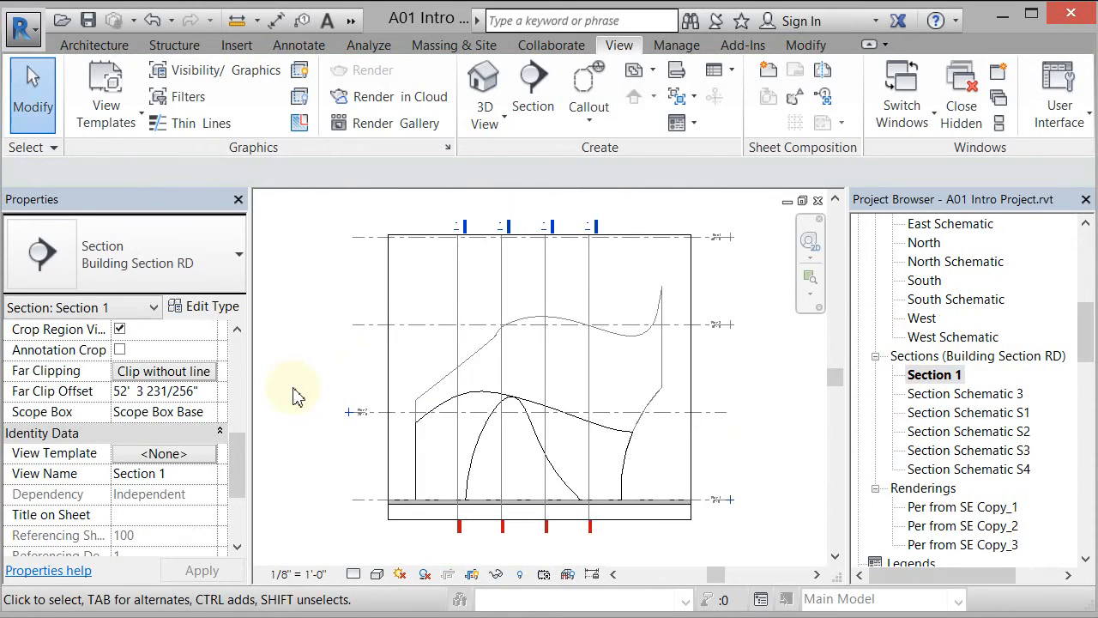
click(818, 201)
double_click(926, 375)
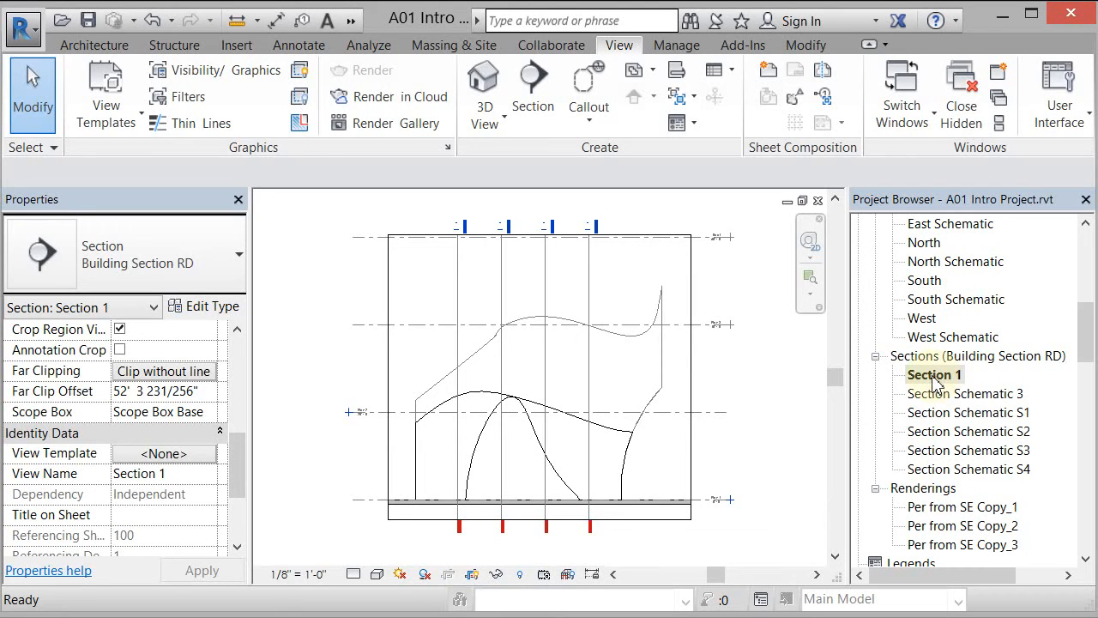
- Duplicate the Section 1 view without detailing and rename the copy as Section Schematic
right_click(935, 383)
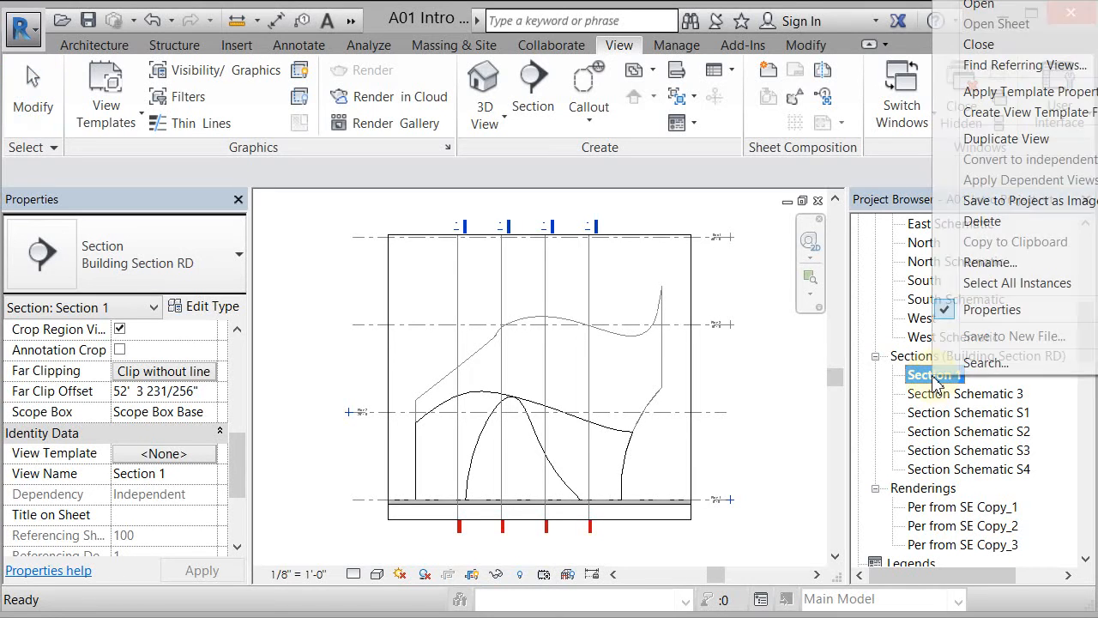
mouse_move(981, 138)
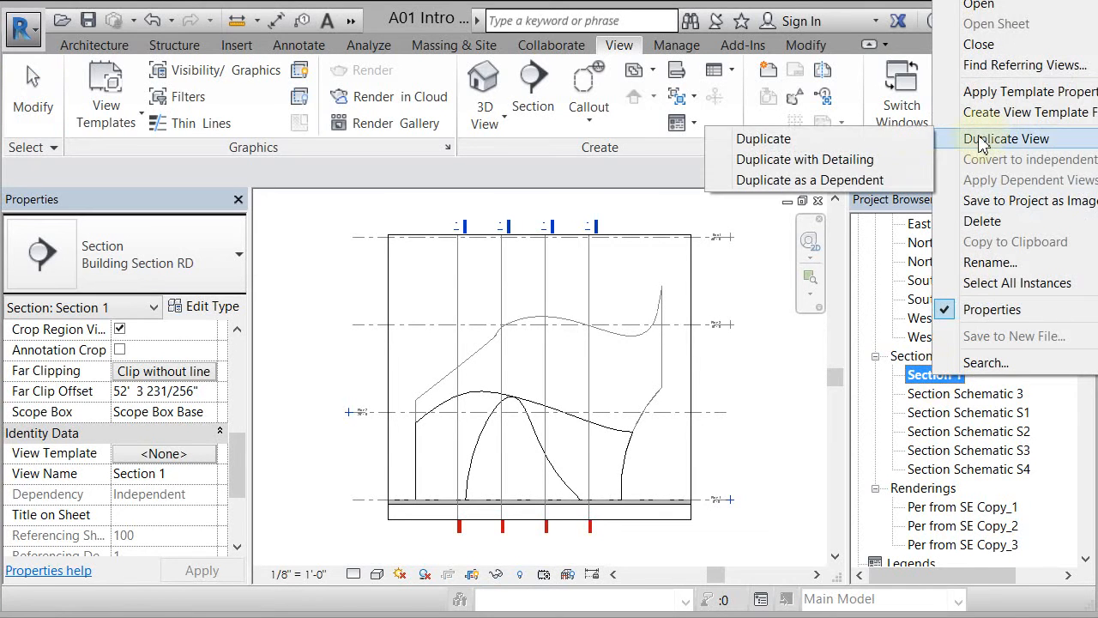
click(832, 141)
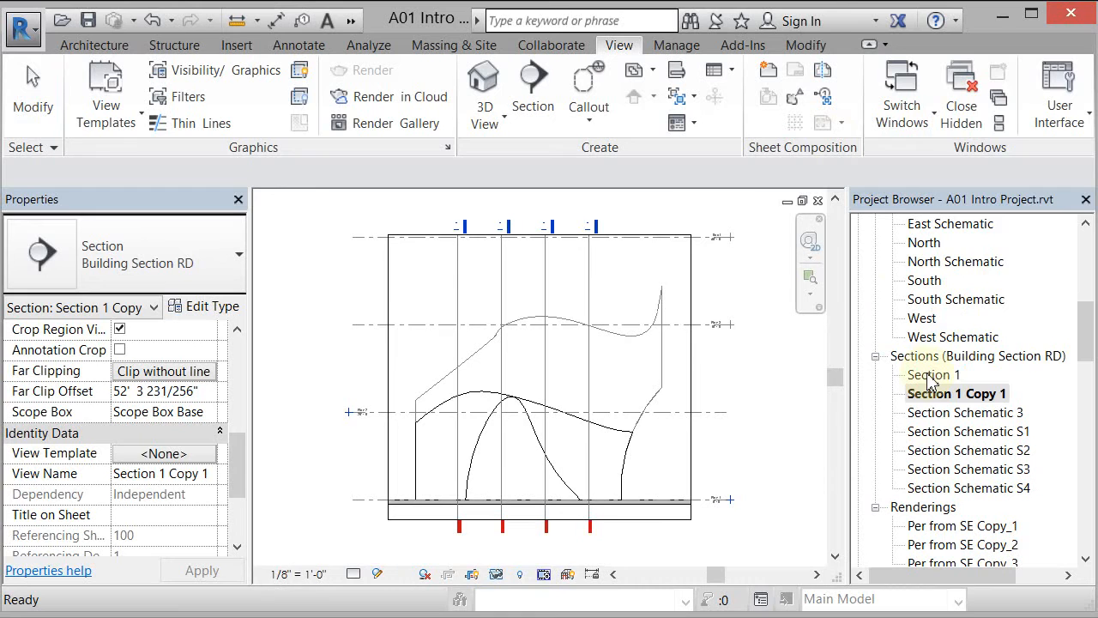
right_click(936, 396)
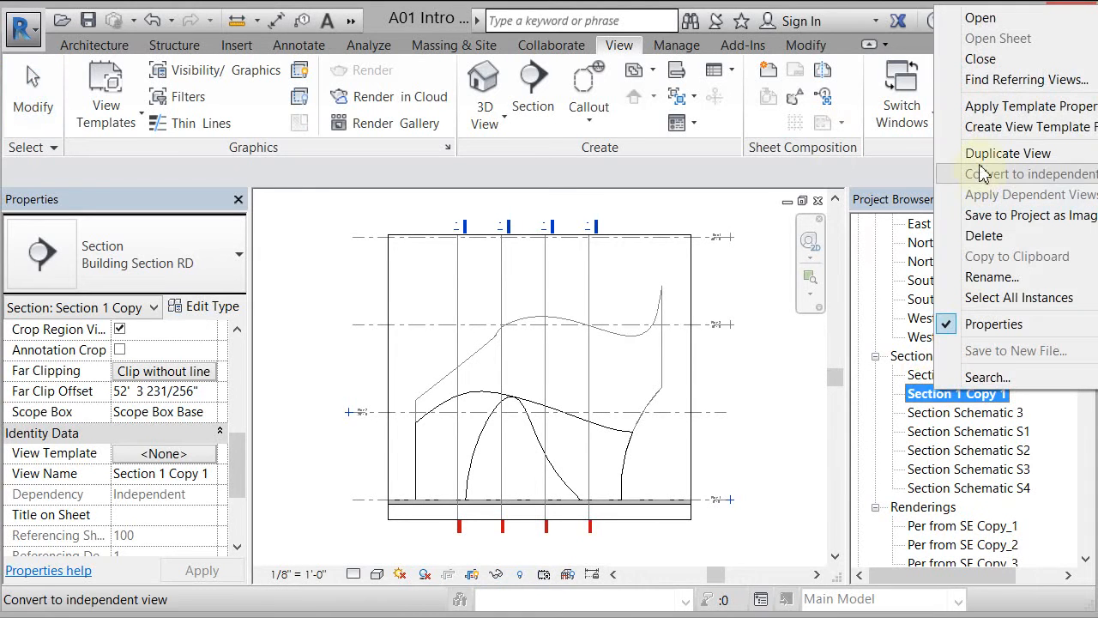
click(987, 276)
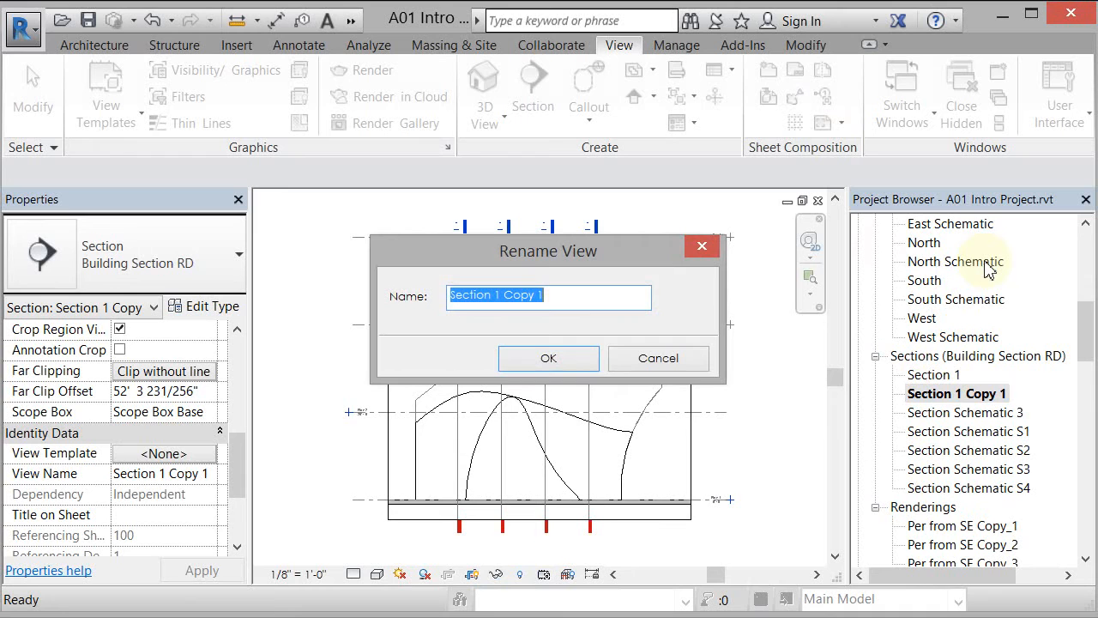
text(Section S)
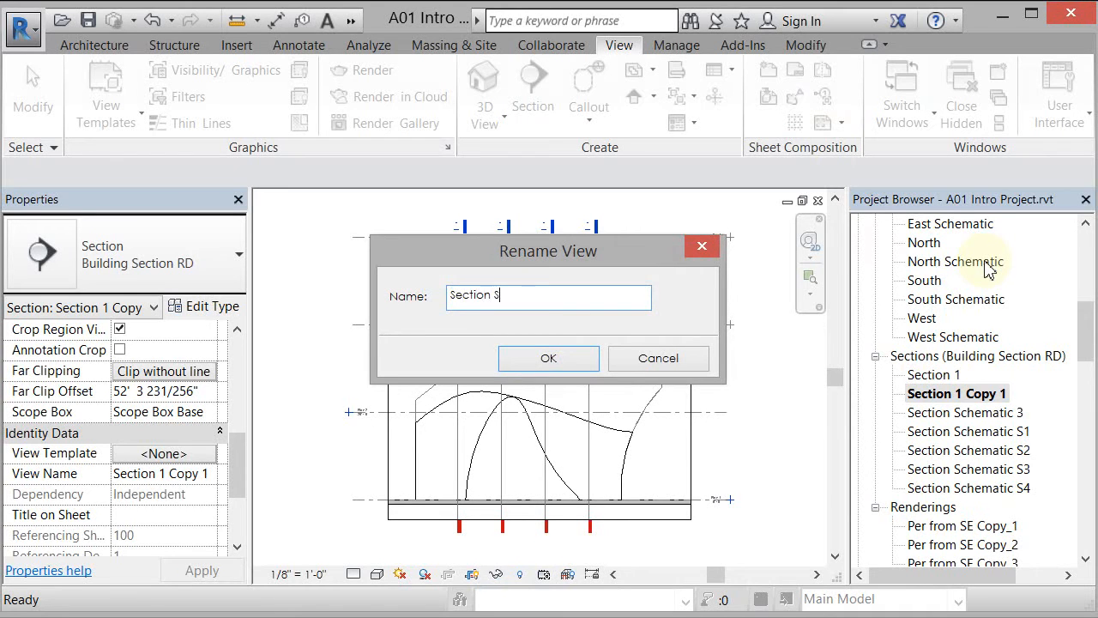
text(chematic)
key(Return)
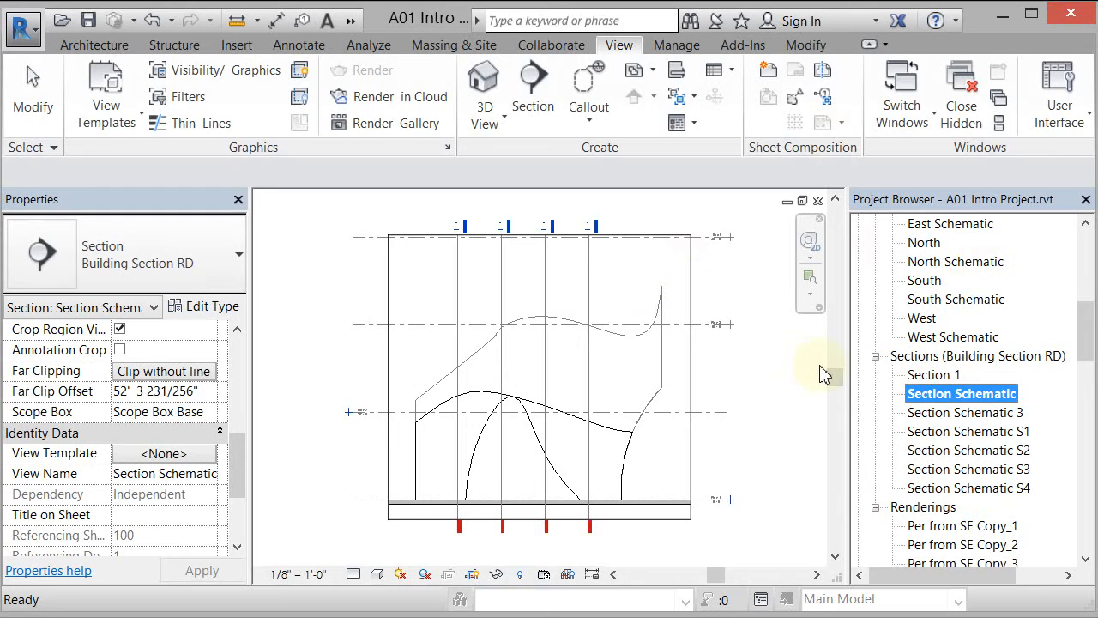
- Hide the section, level and floor categories in the Section Schematic view
click(785, 418)
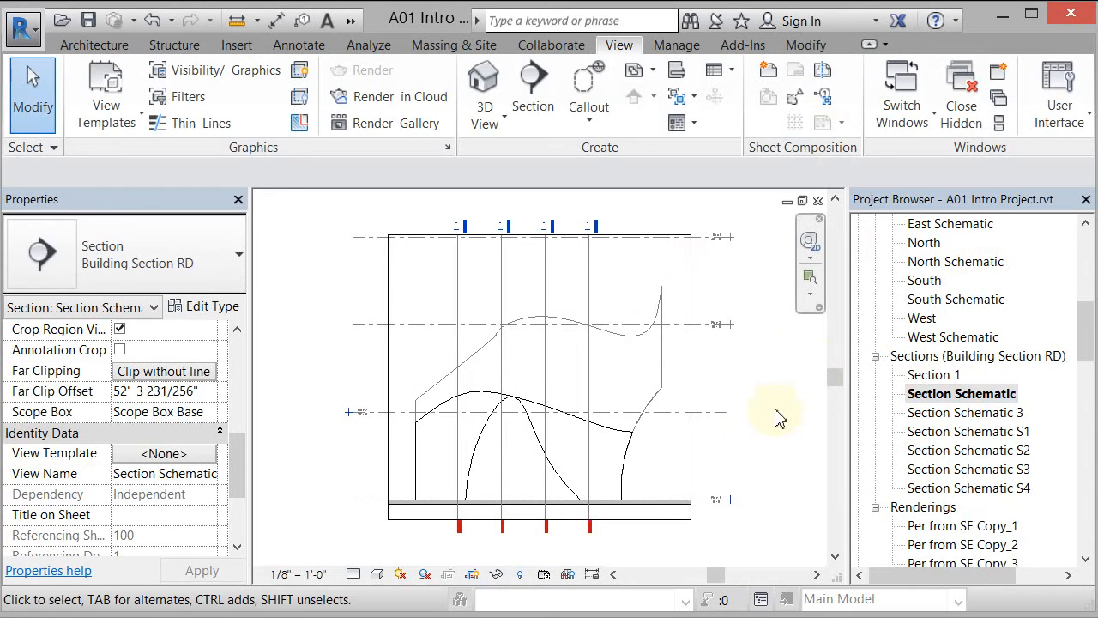
click(591, 290)
key(v)
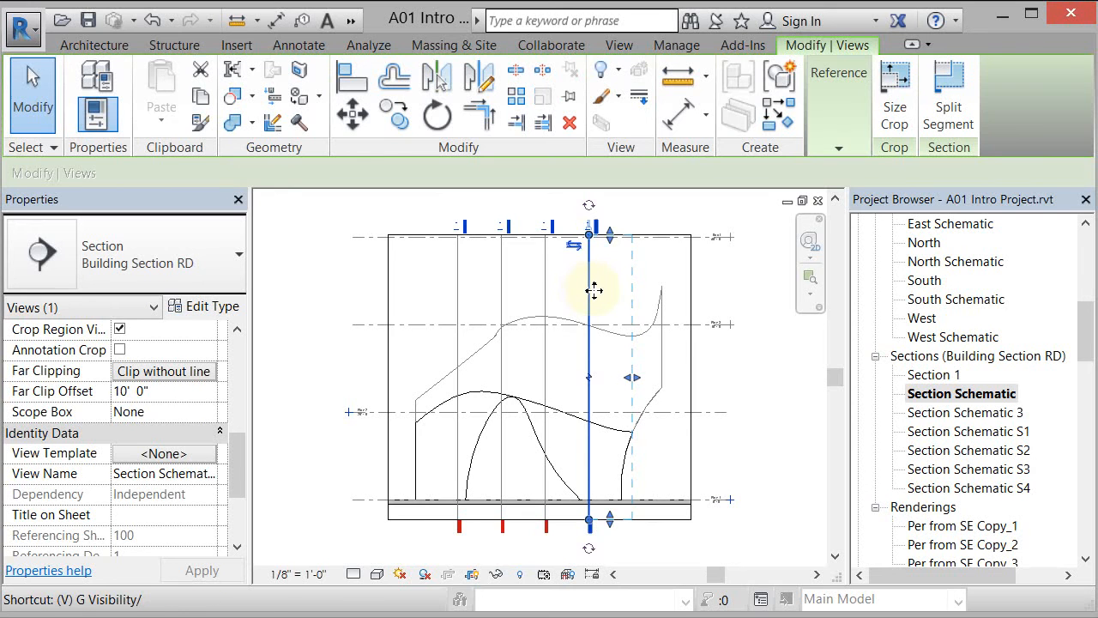
key(Escape)
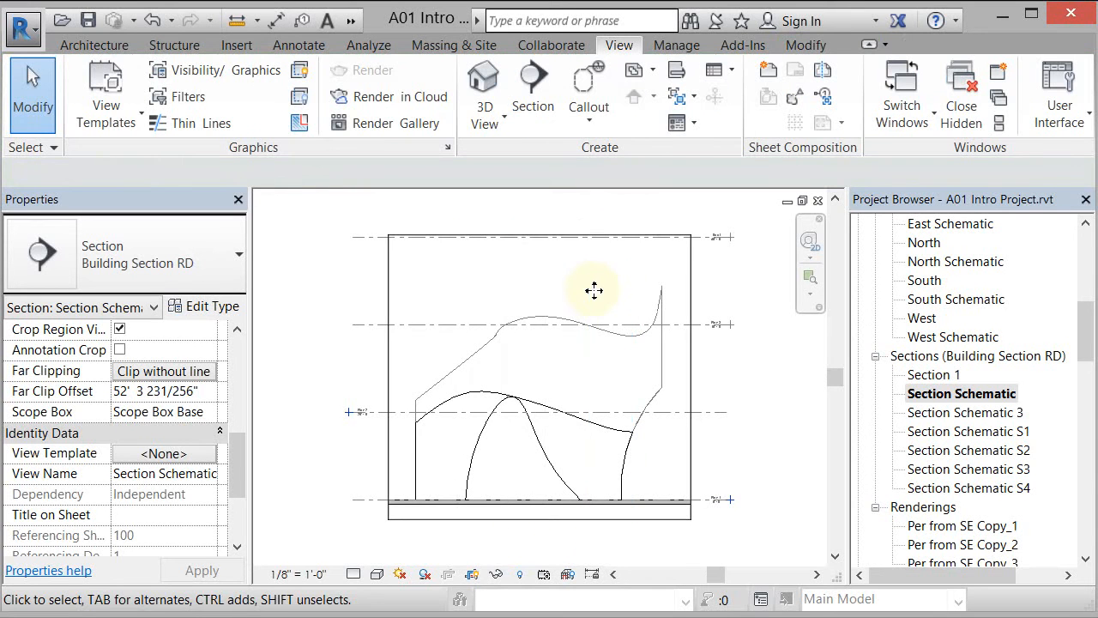
click(455, 324)
key(v)
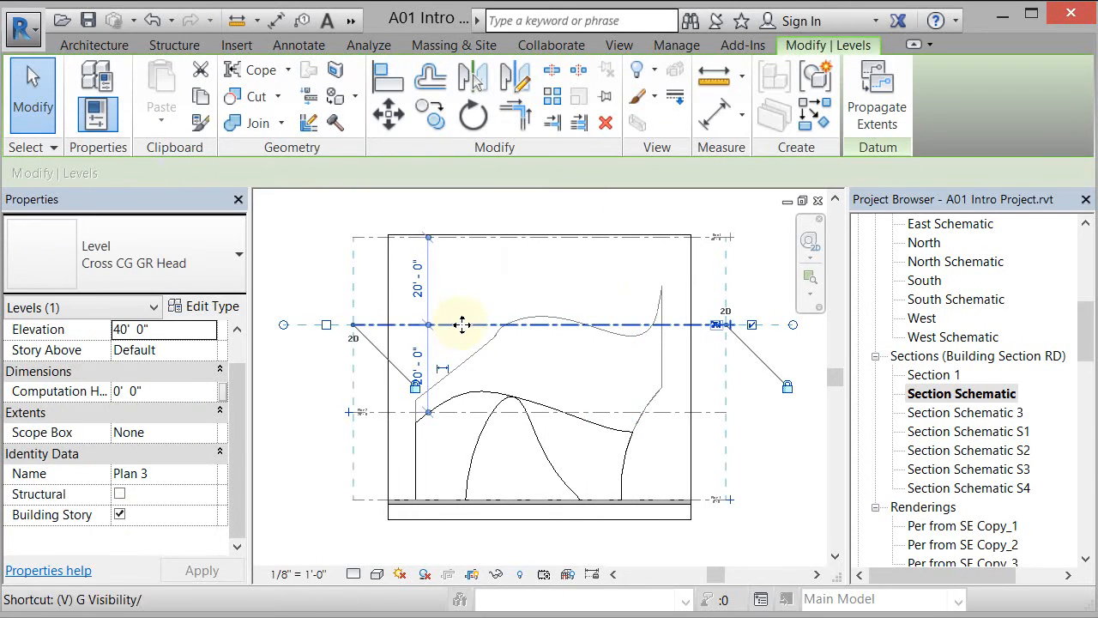
key(h)
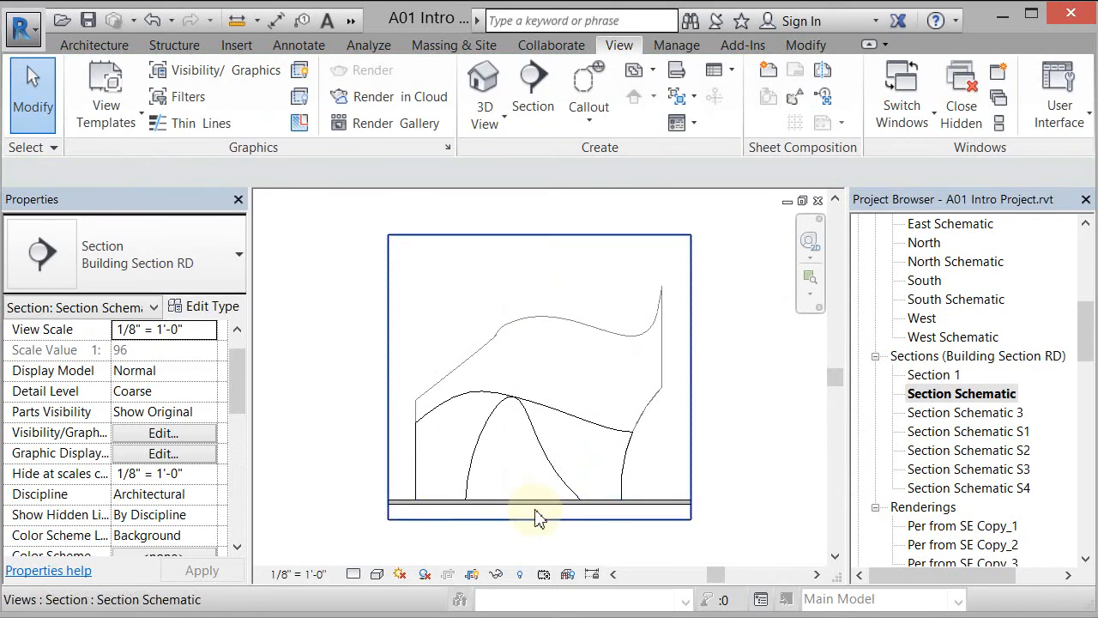
click(532, 508)
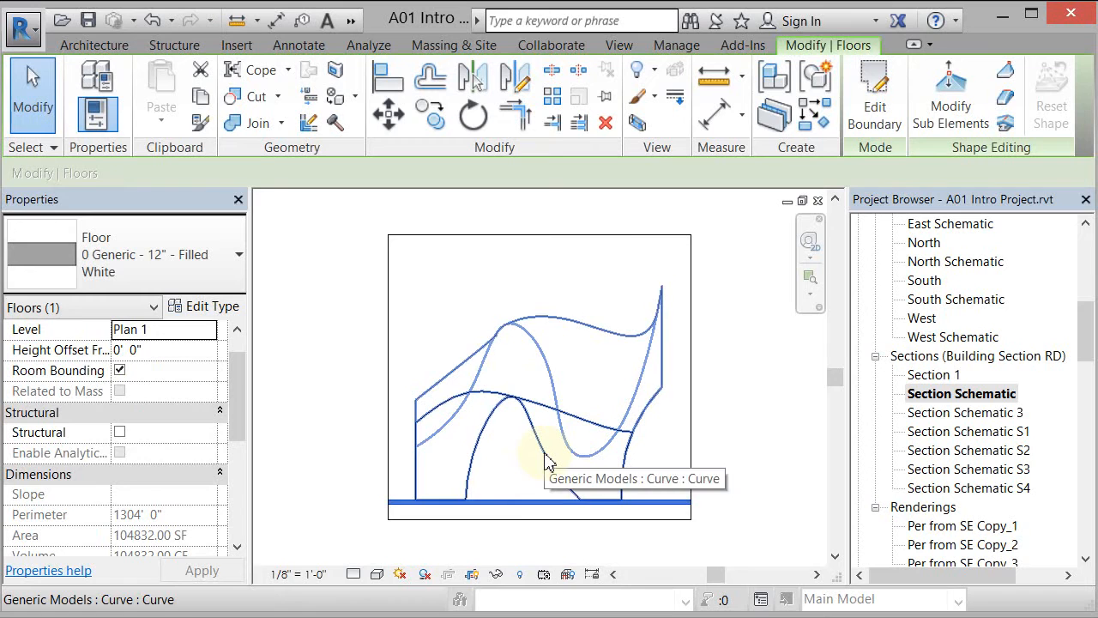
key(Escape)
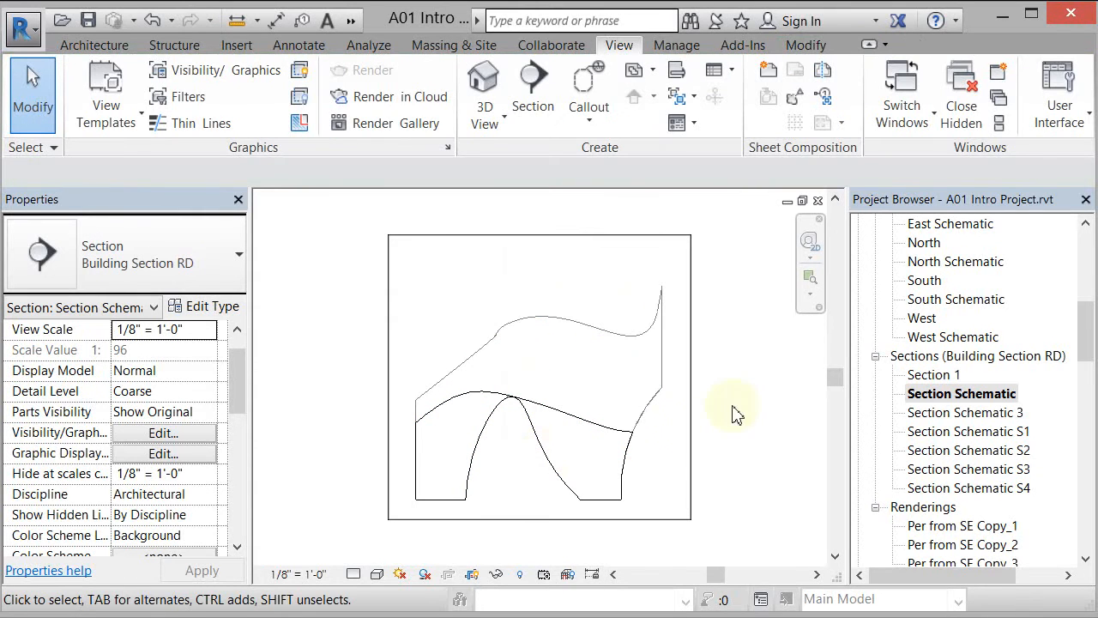
- Override the Generic Models cut pattern in the Section Schematic view with a solid fill in color RGB 208-208-255
scroll(493, 512, up, 2)
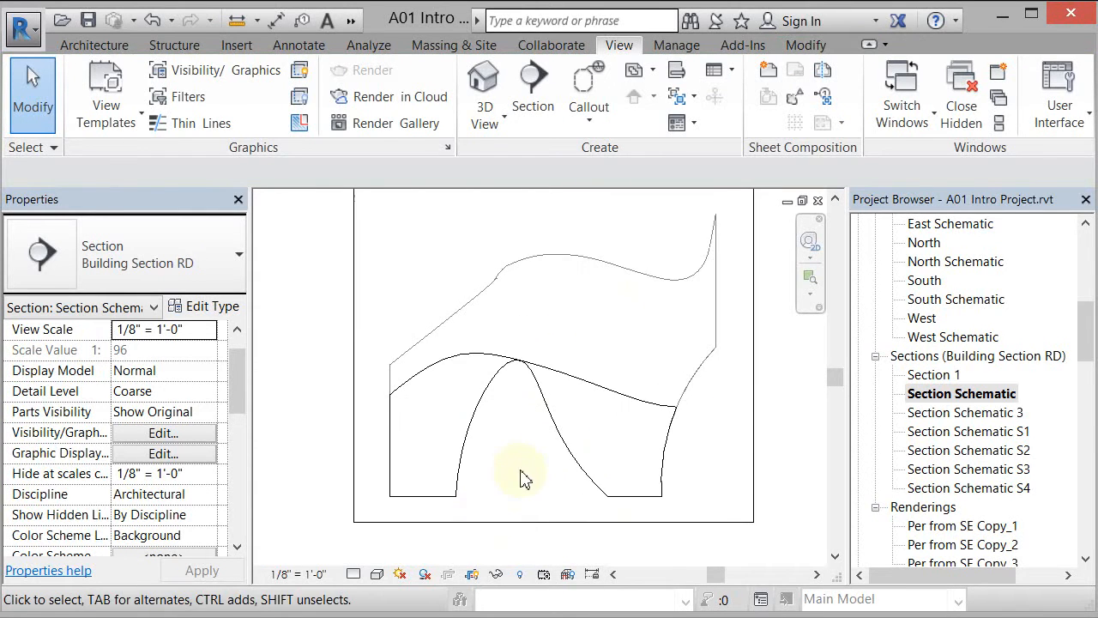
scroll(540, 233, up, 1)
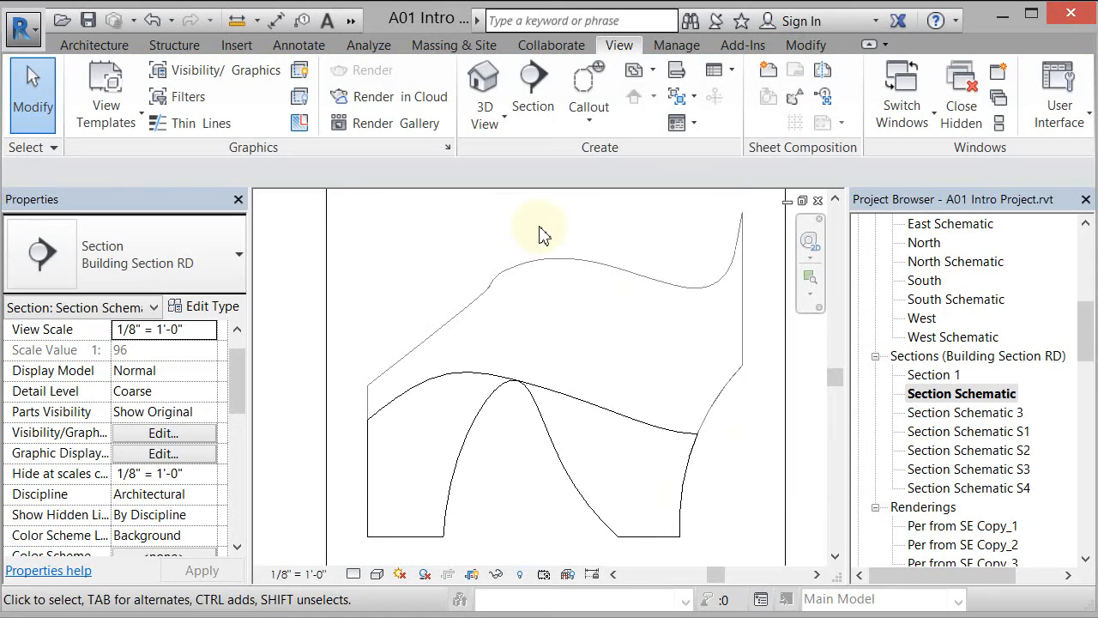
key(v)
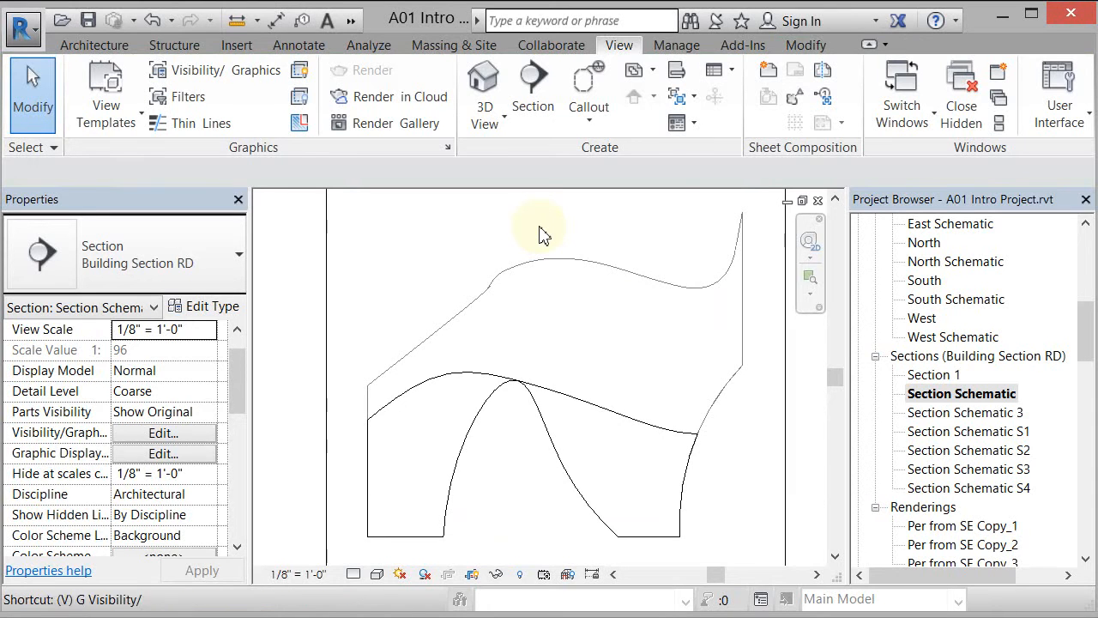
key(g)
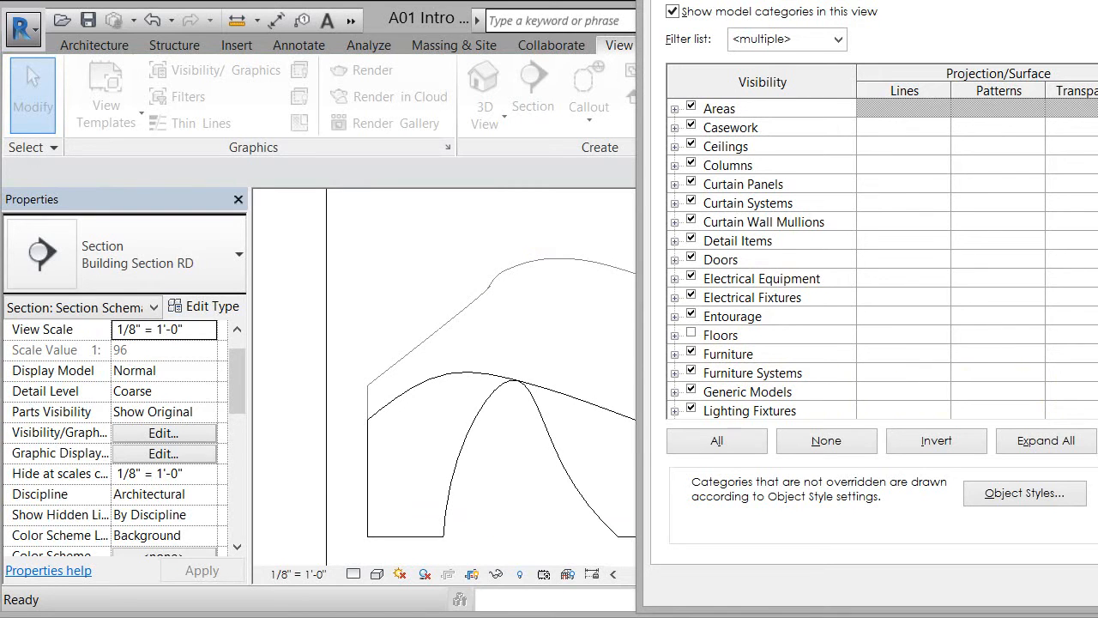
click(747, 392)
click(999, 392)
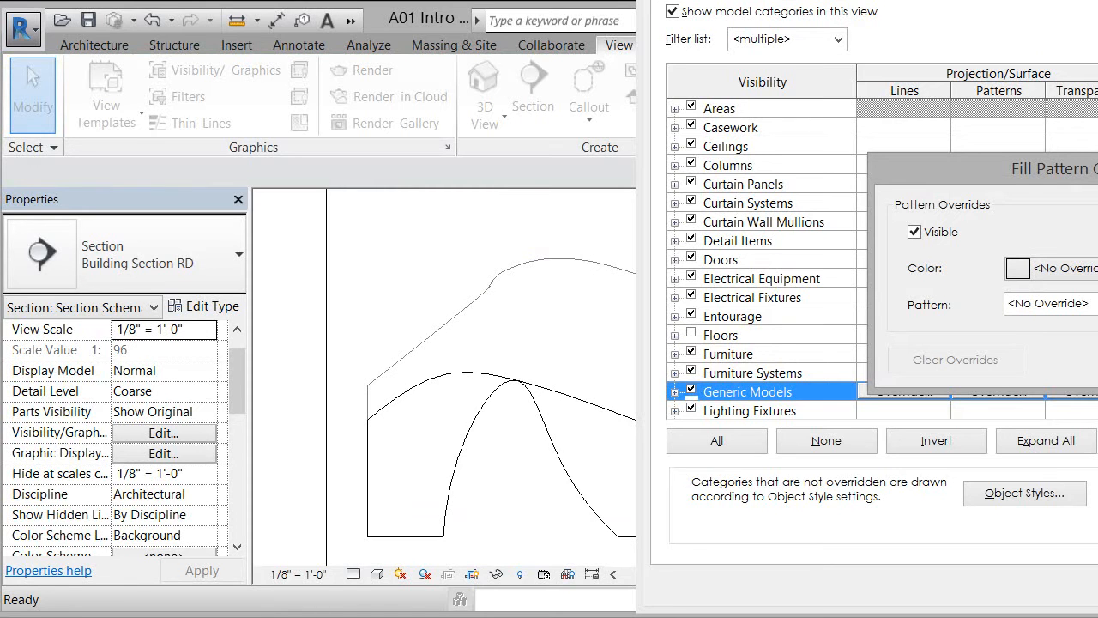
click(1064, 267)
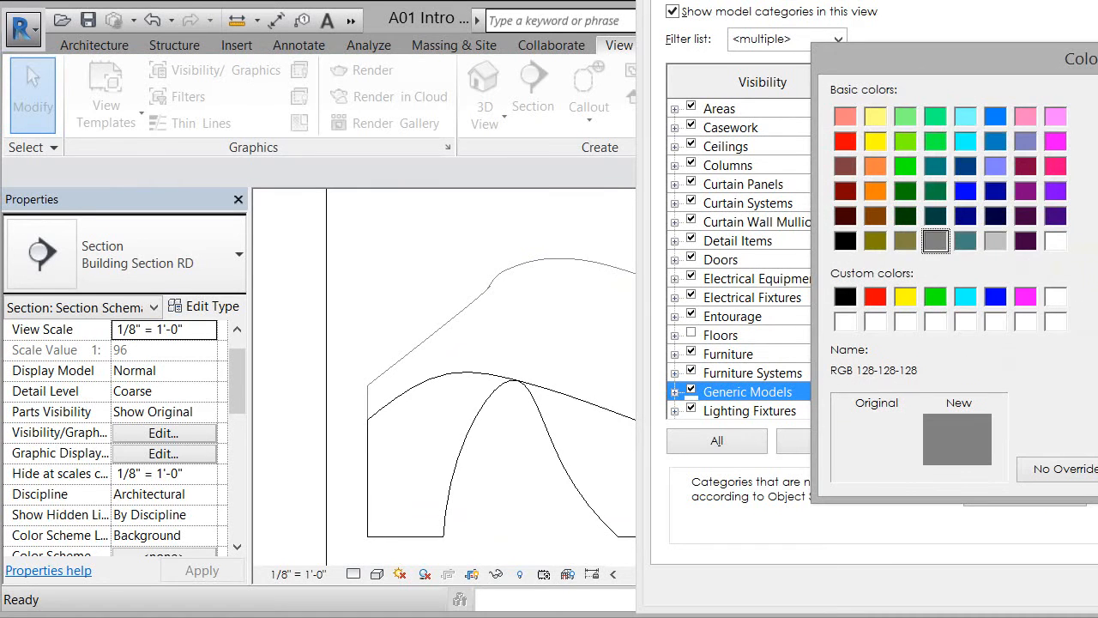
click(965, 192)
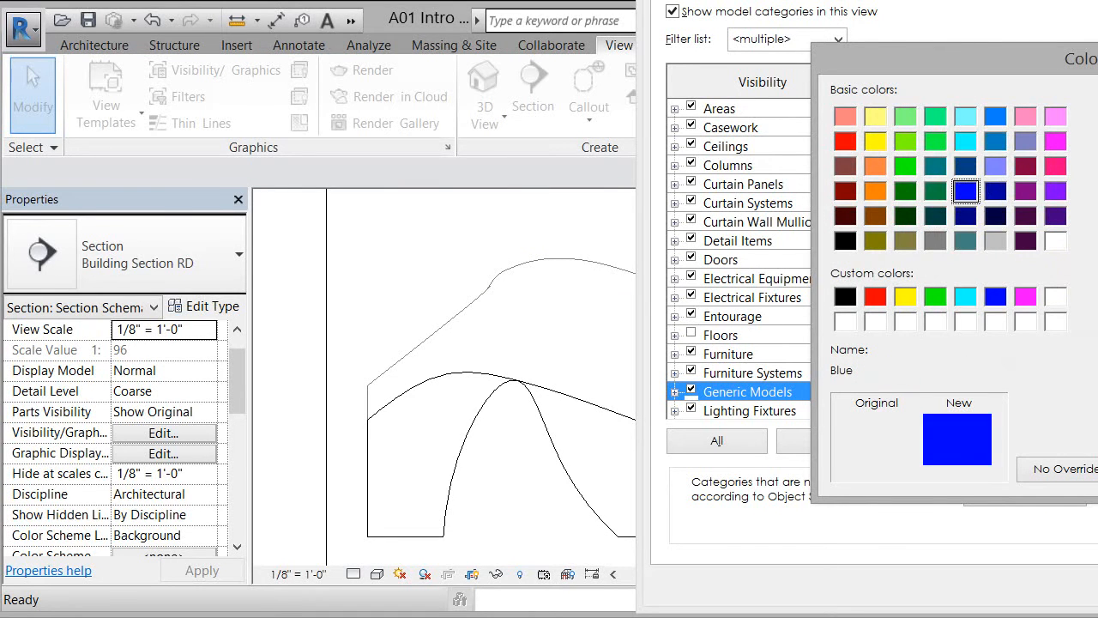
drag(1097, 122, 1097, 113)
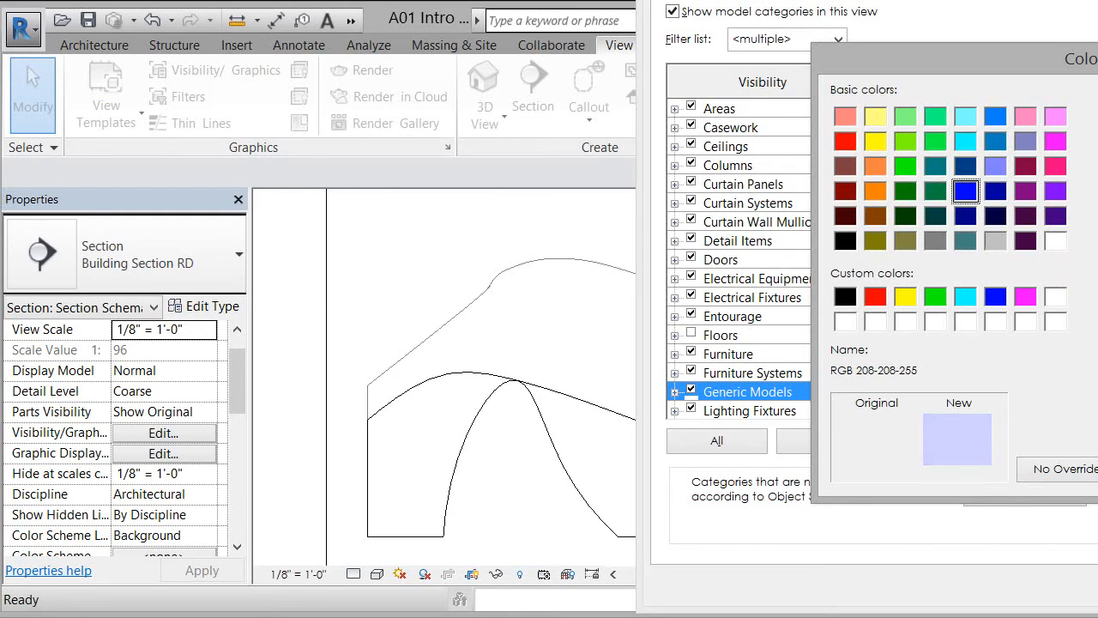
key(Return)
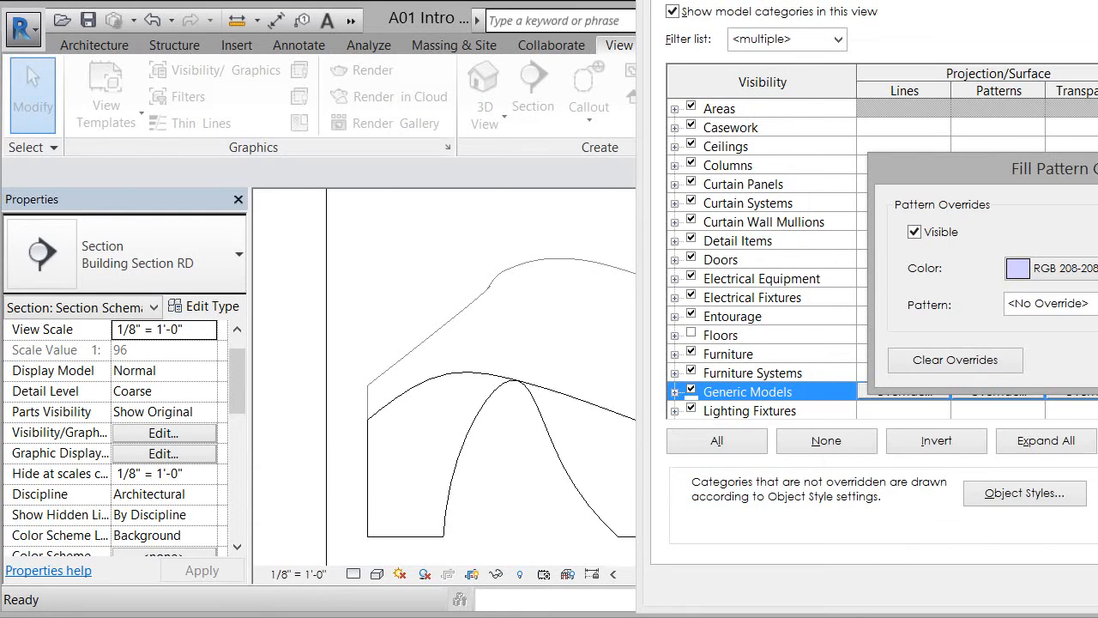
click(1090, 303)
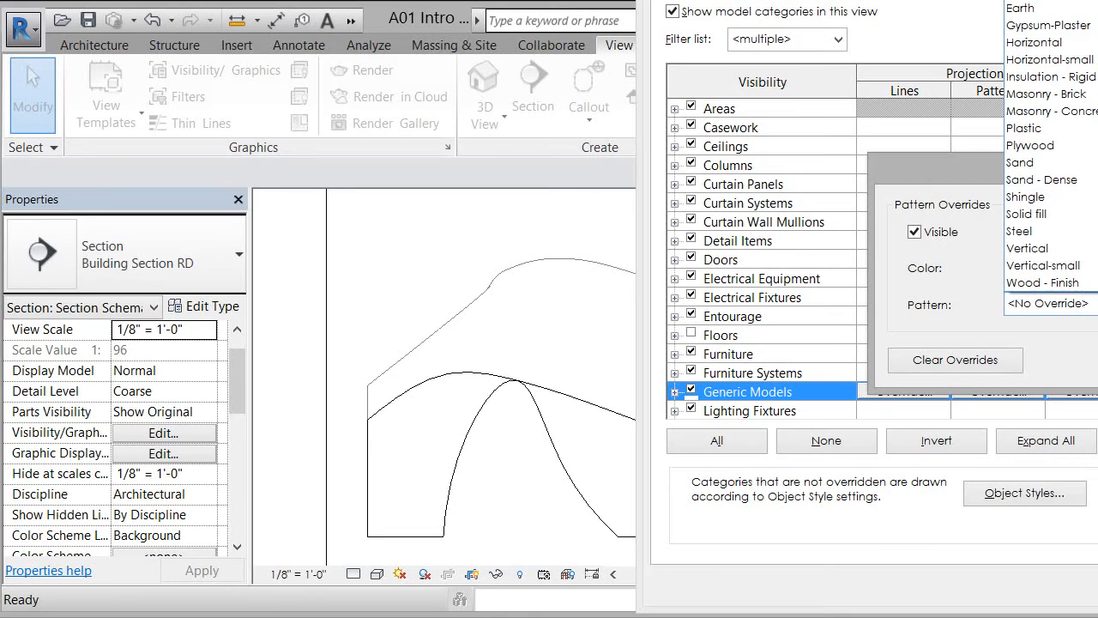
click(1094, 213)
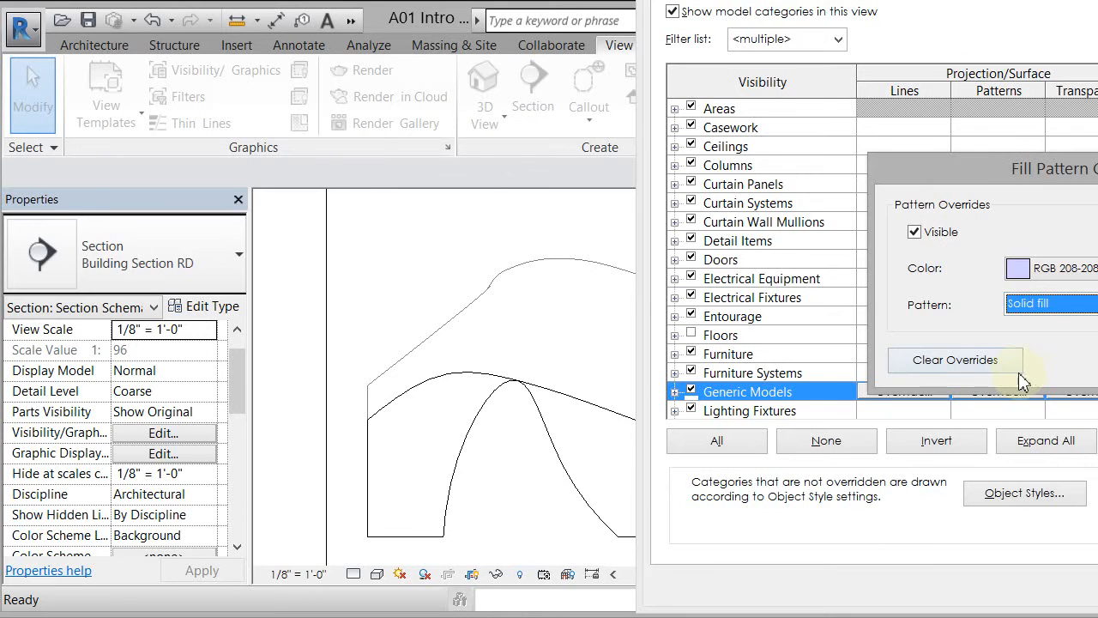
key(Return)
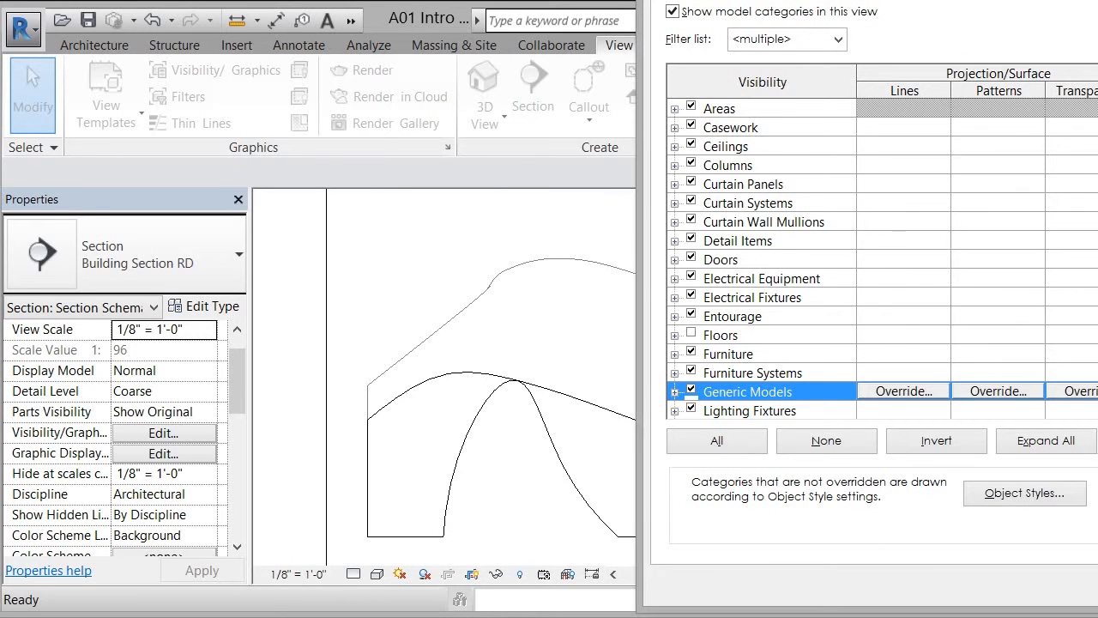
- Override the Generic Models cut lines with weight 12 and color RGB 128-128-128, and apply the graphics overrides
click(904, 391)
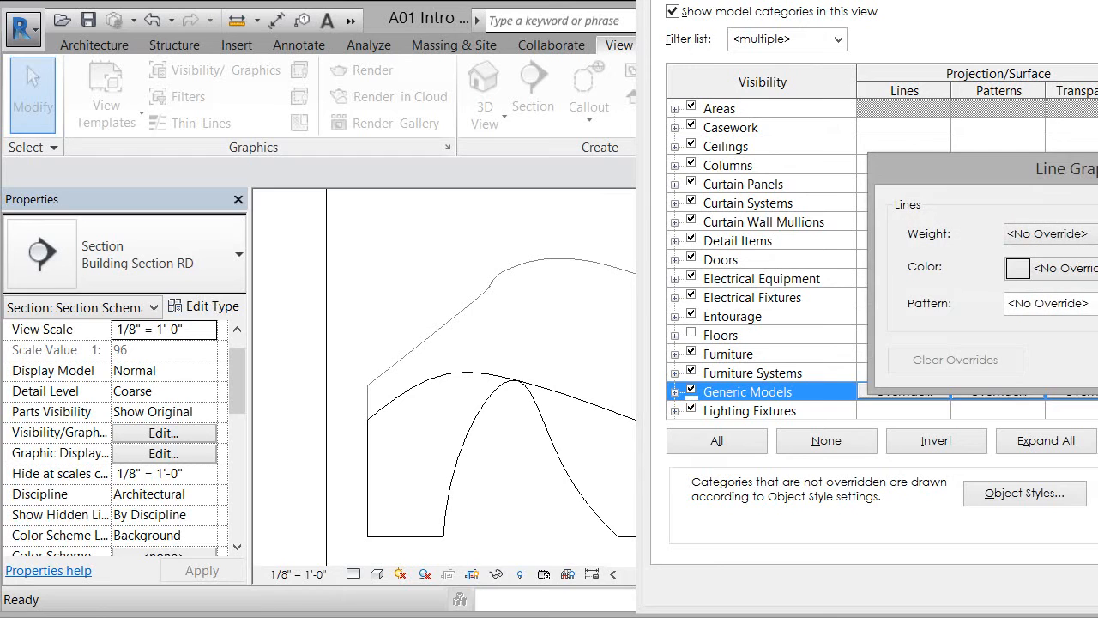
click(1093, 233)
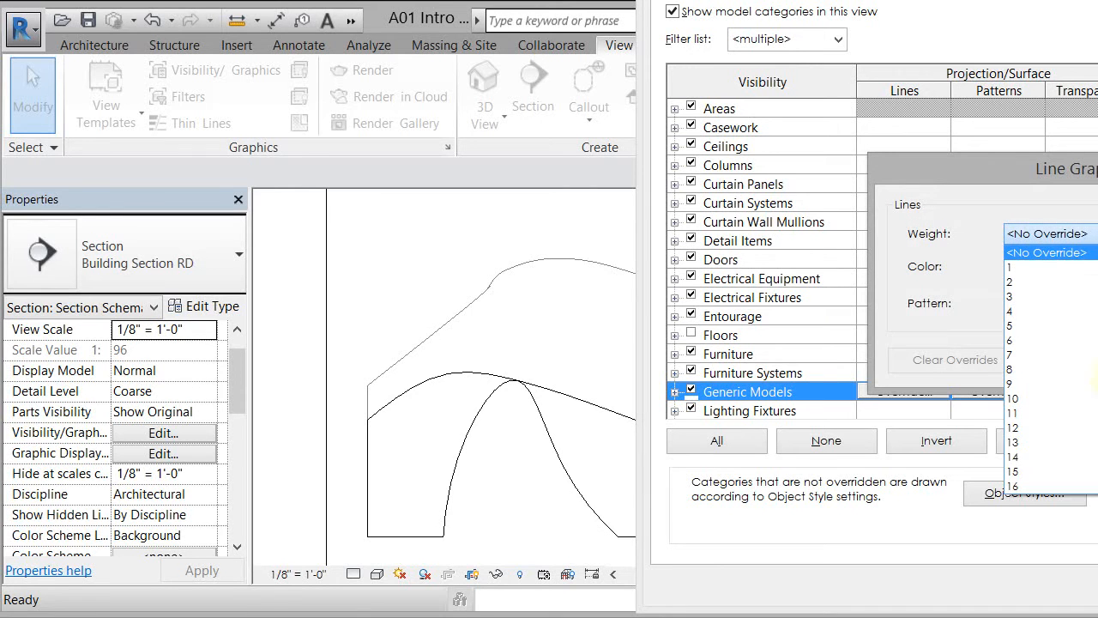
click(1094, 426)
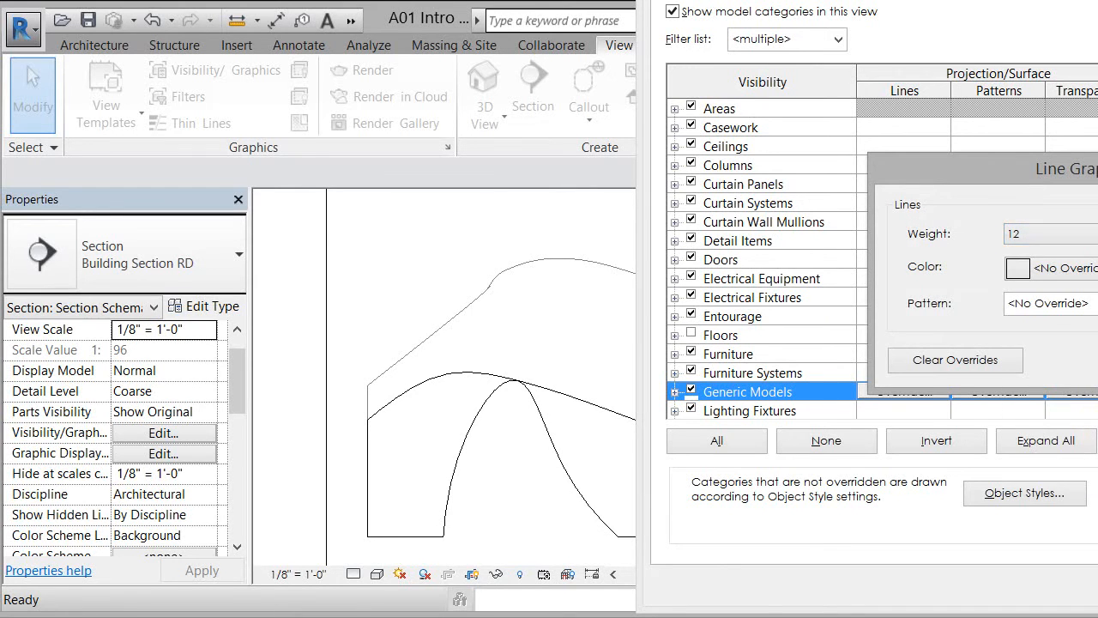
click(1017, 267)
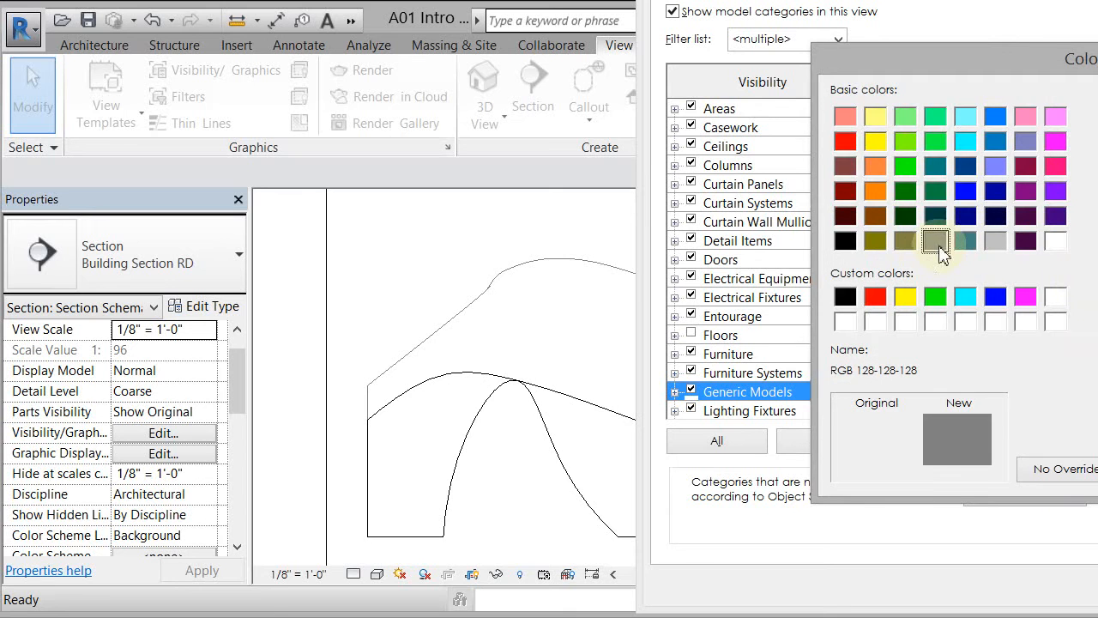
click(937, 242)
key(Return)
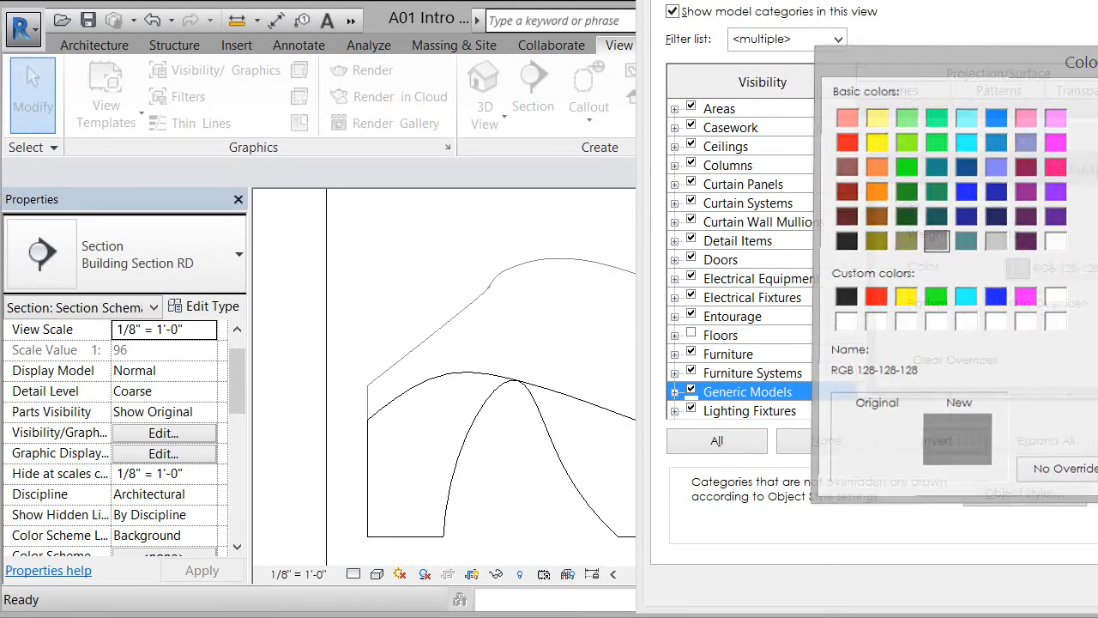
key(Return)
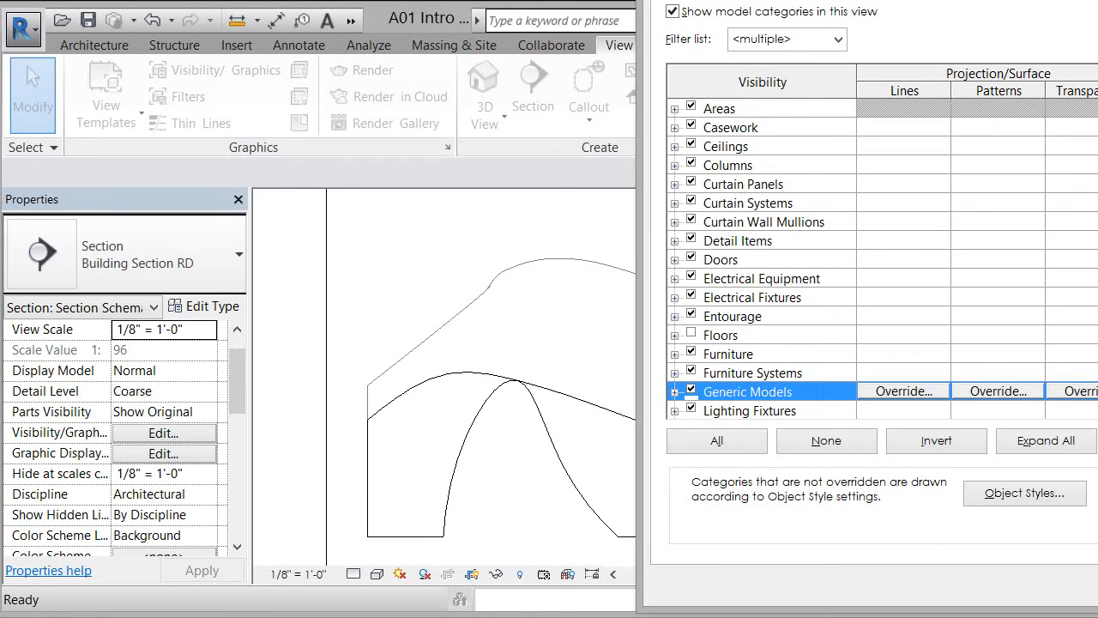
key(Return)
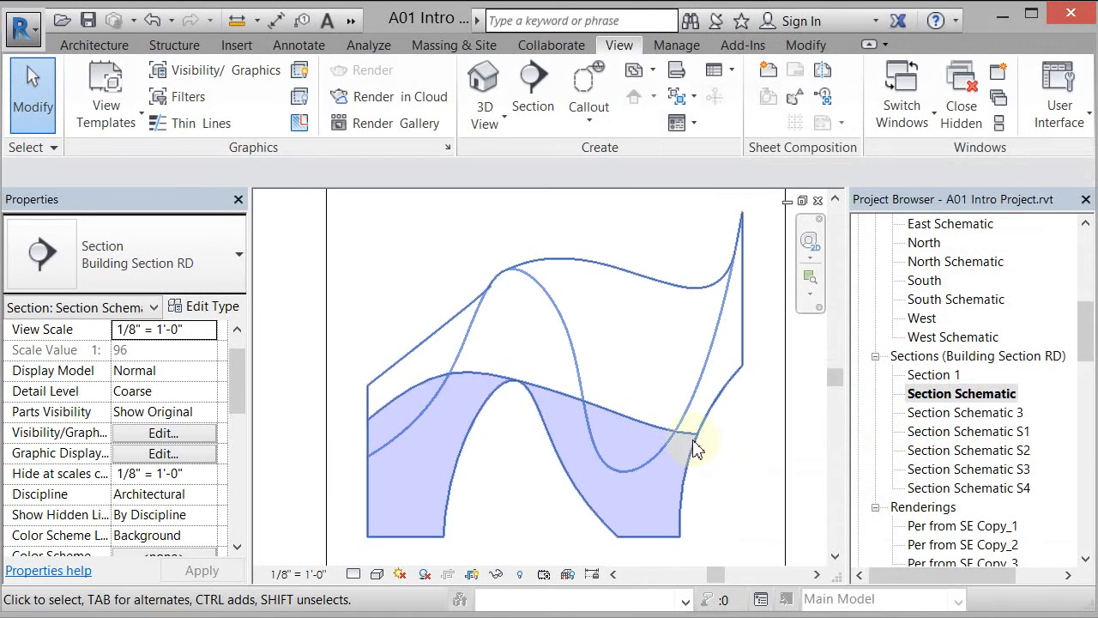
- Examine the cut outline's weight and color up close where it meets the thin projection line
scroll(712, 450, up, 3)
scroll(720, 453, up, 5)
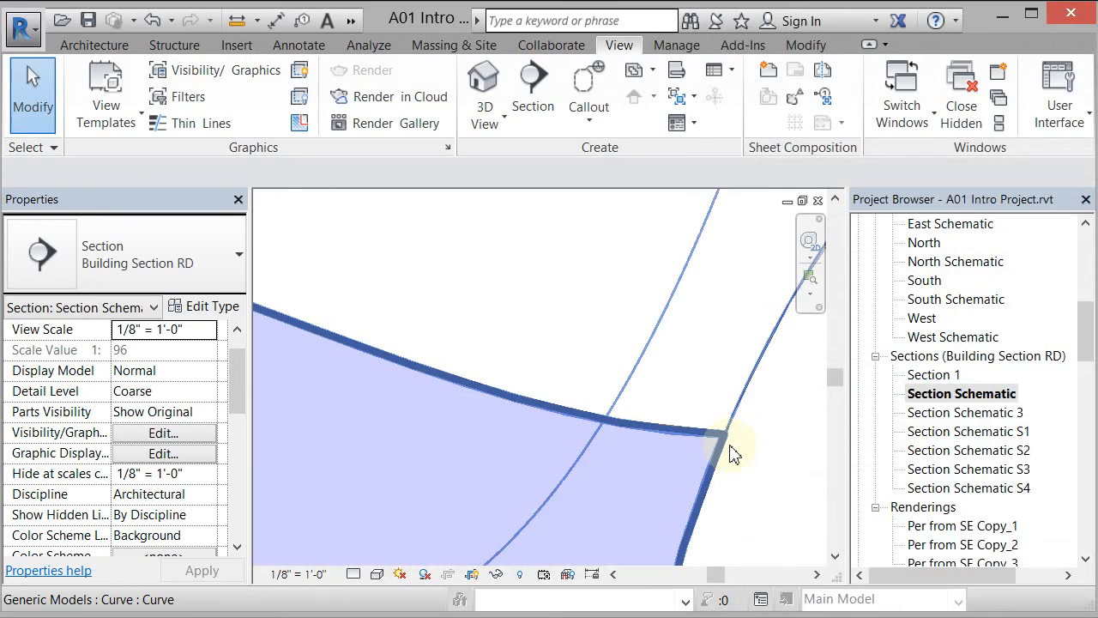
scroll(749, 437, up, 3)
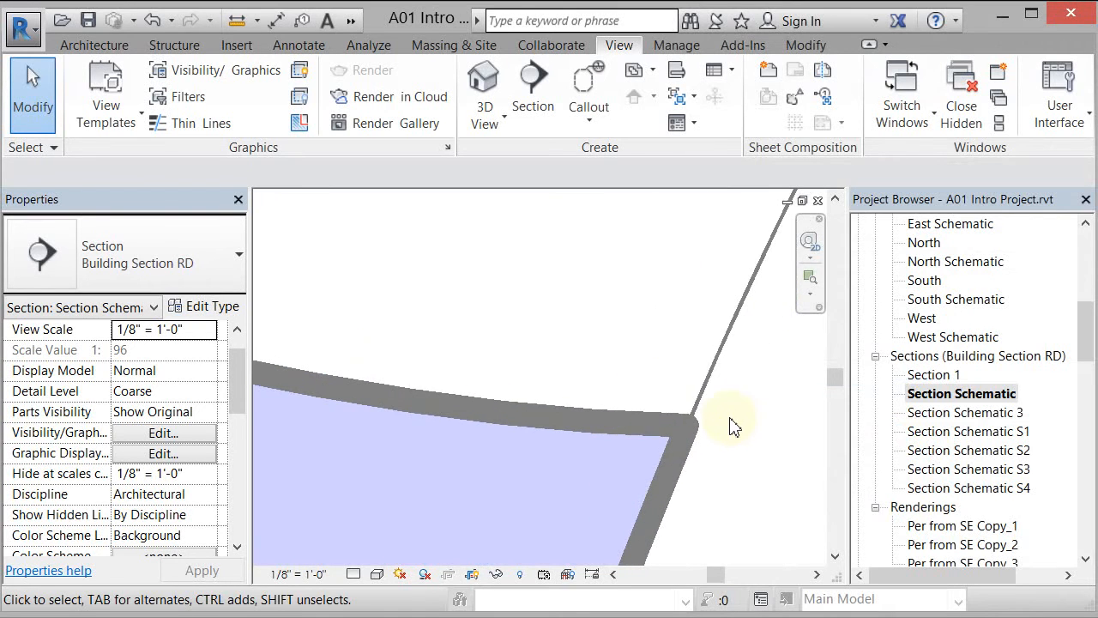
scroll(730, 426, up, 2)
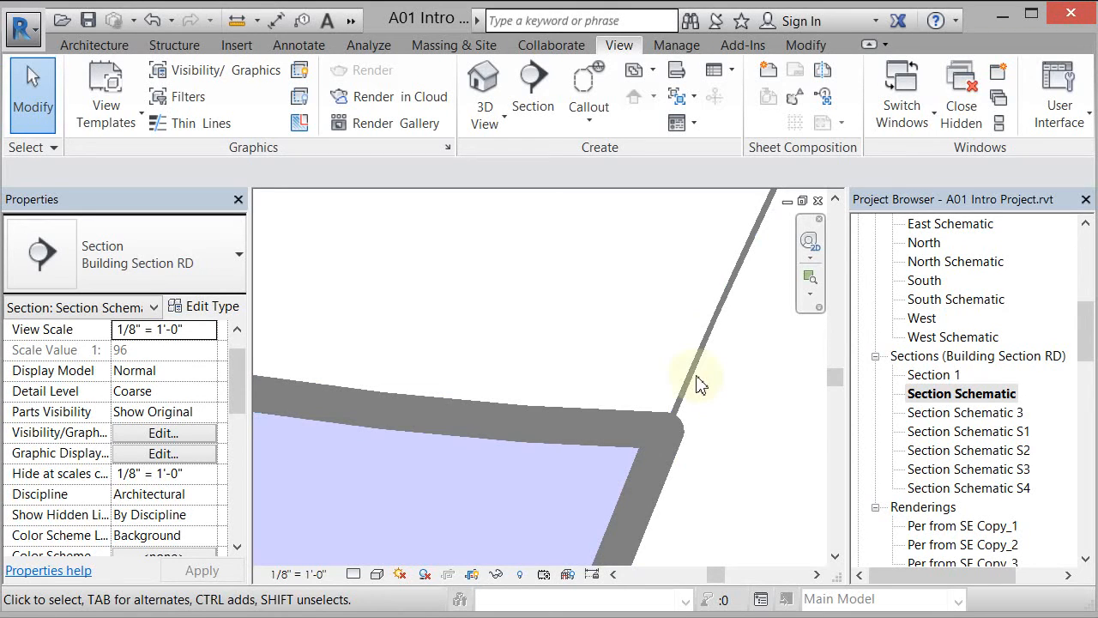
scroll(729, 410, down, 3)
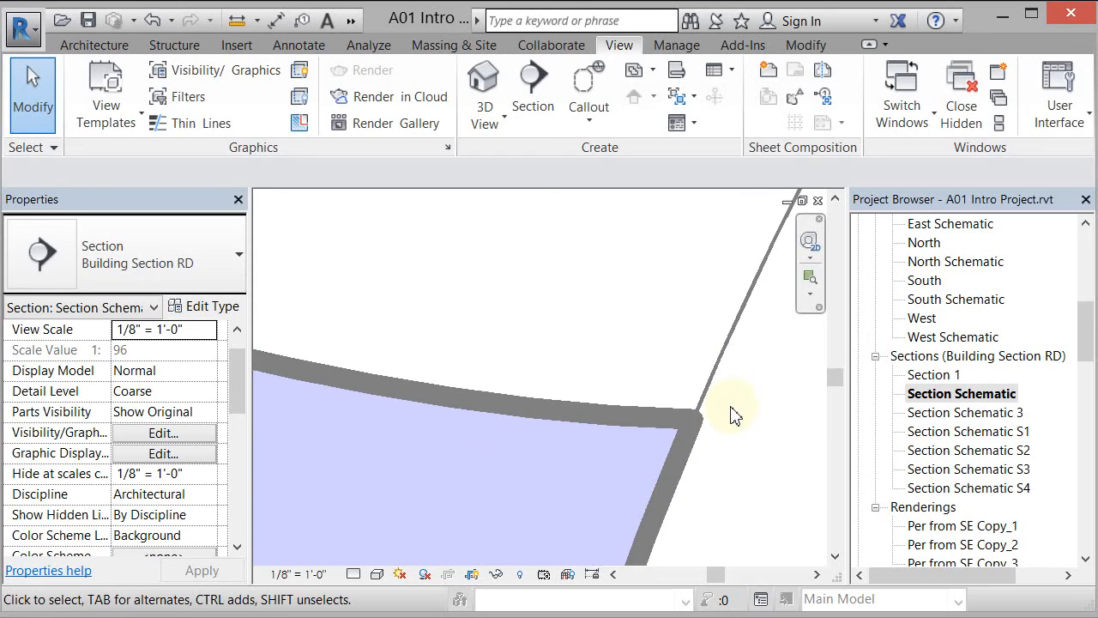
scroll(737, 410, down, 4)
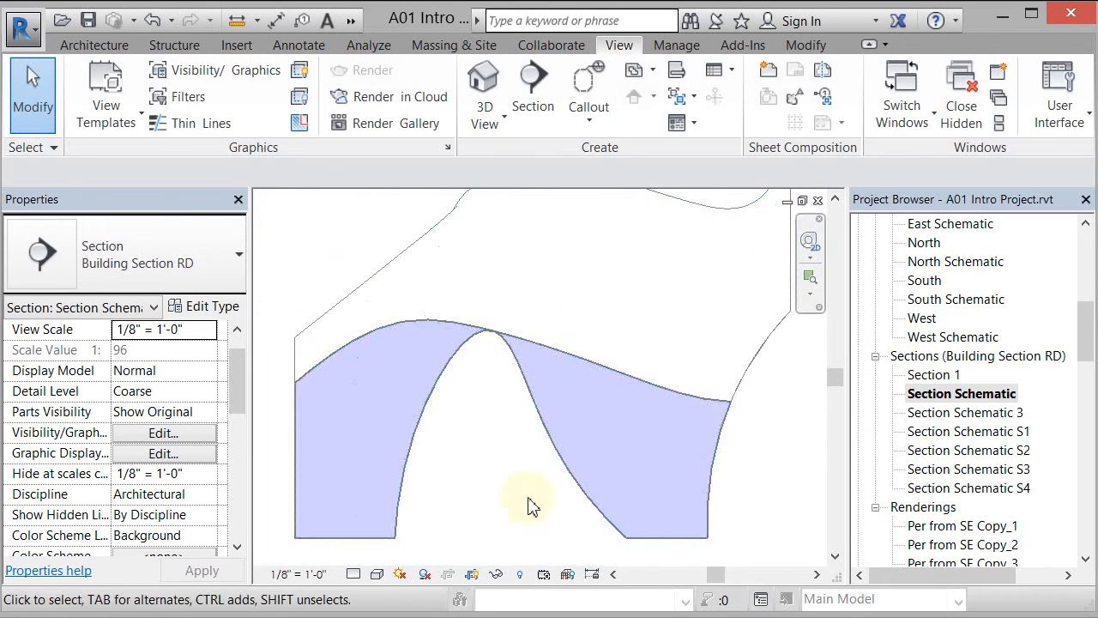
- Change the Section Schematic view to a shaded visual style
scroll(511, 502, down, 1)
scroll(511, 502, down, 1)
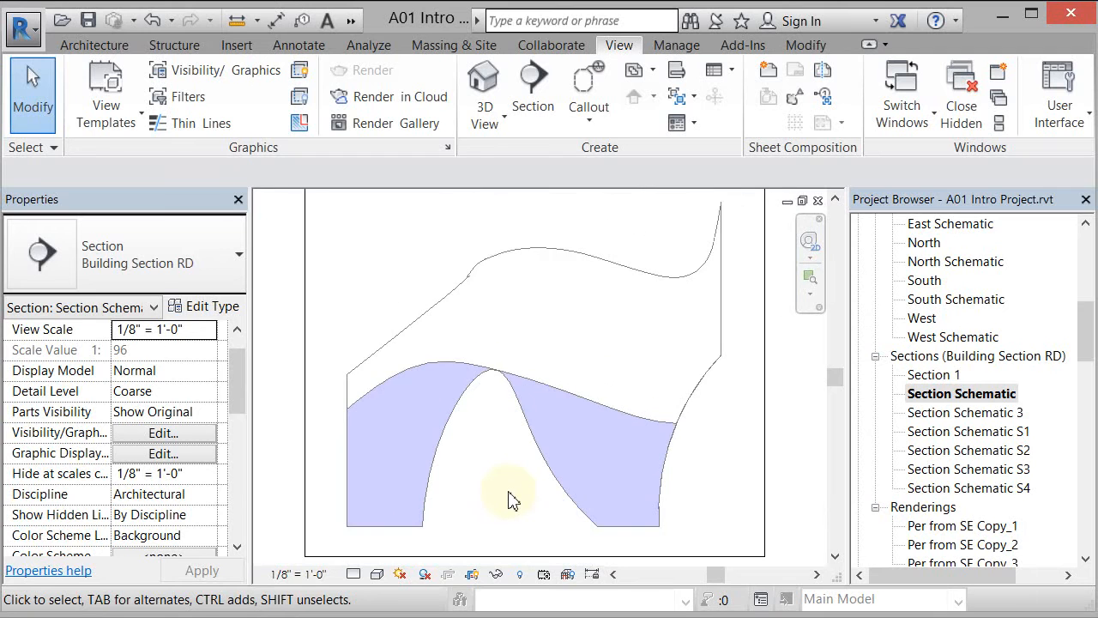
click(377, 573)
click(405, 487)
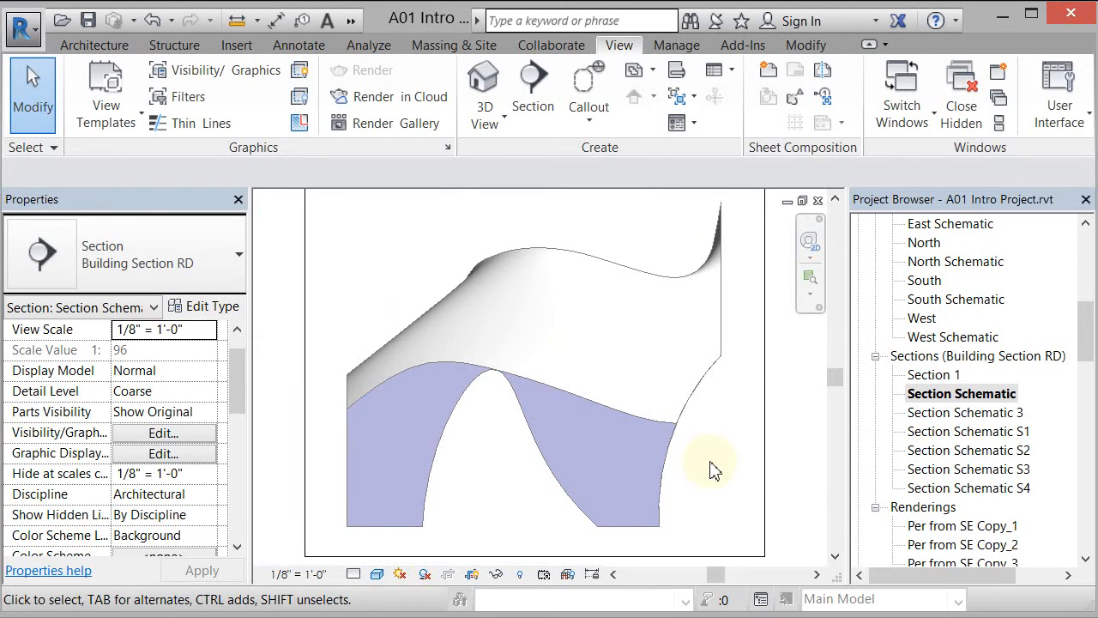
- Override the Lighting Fixtures surface pattern in the Section Schematic view with the Horizontal pattern
key(v)
key(g)
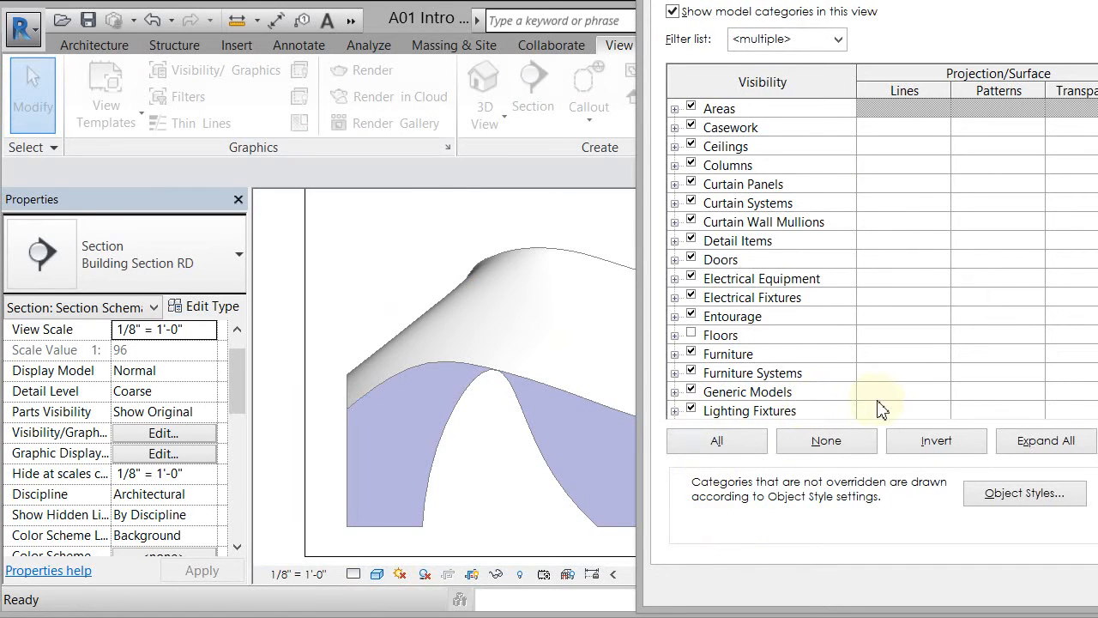
click(1008, 412)
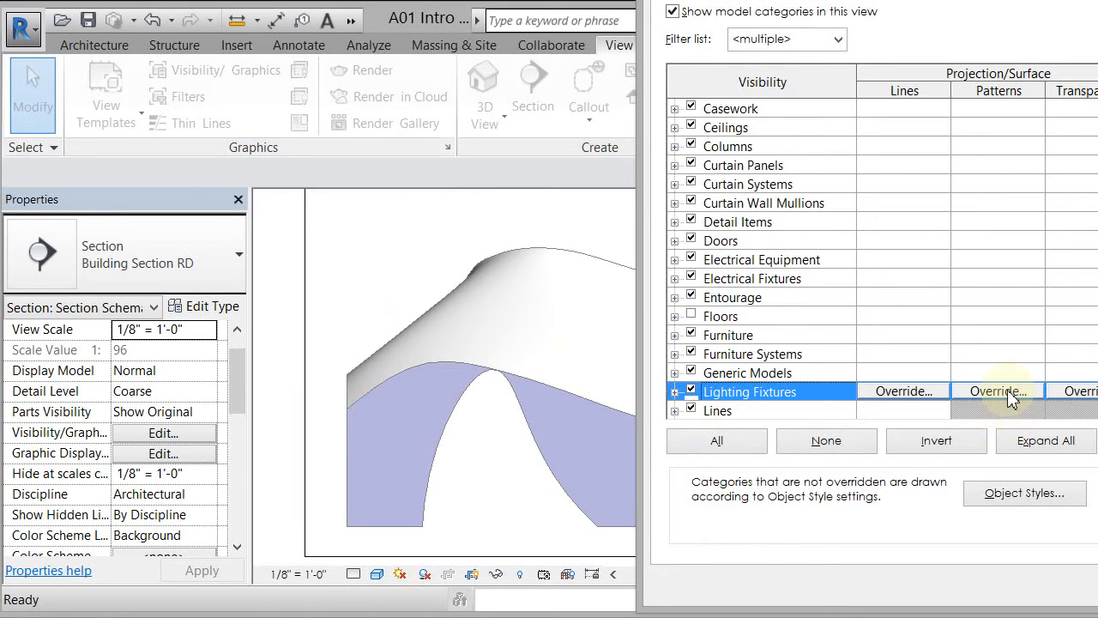
click(1005, 391)
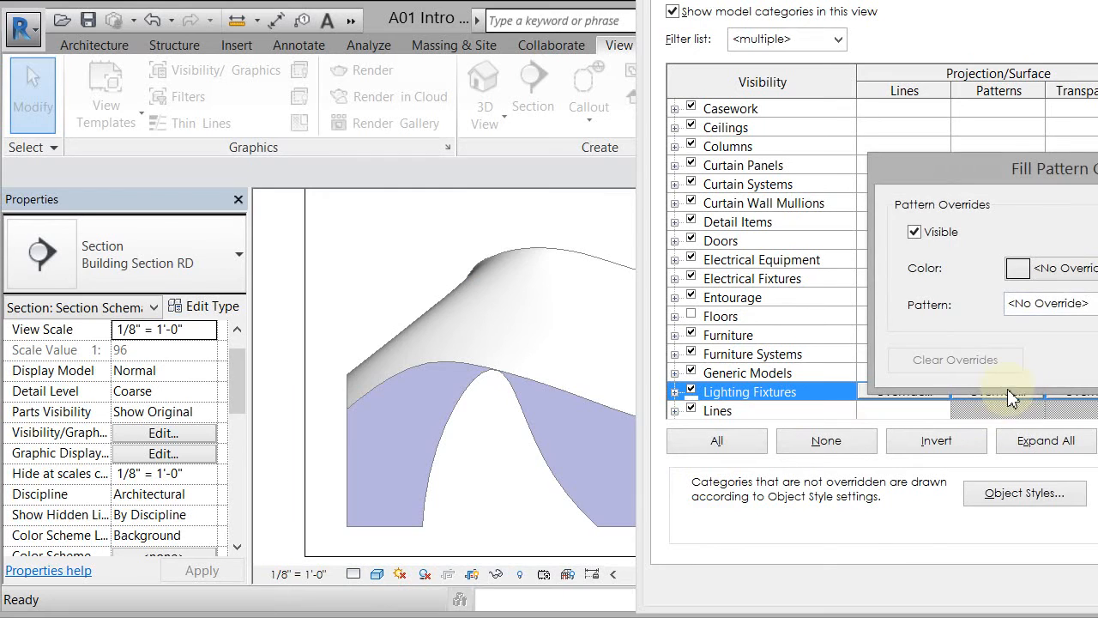
click(1091, 304)
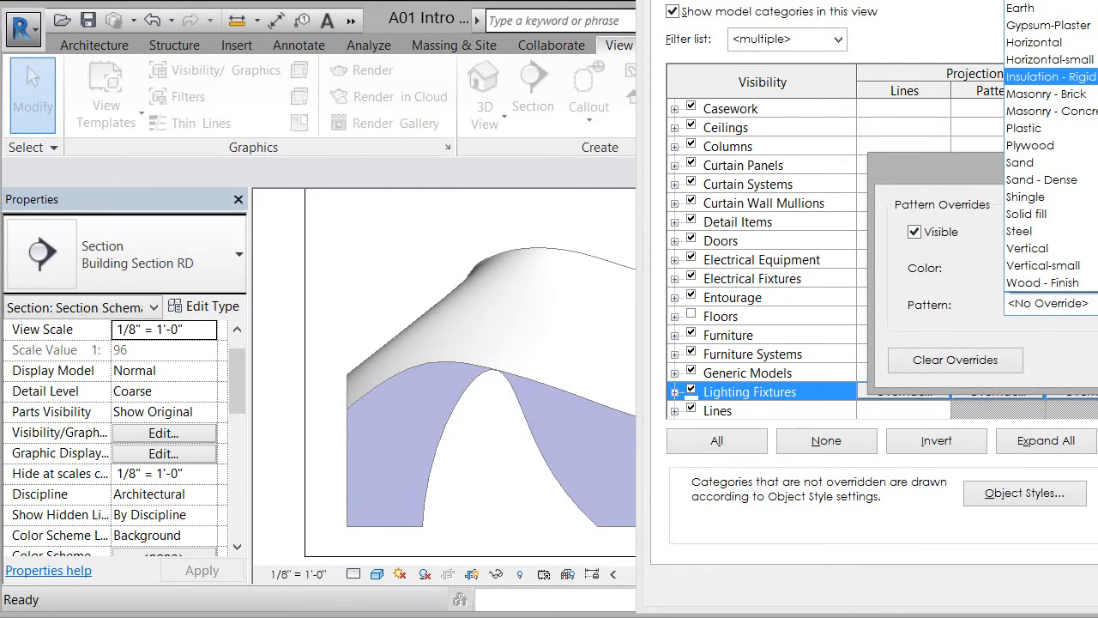
scroll(1049, 146, down, 1)
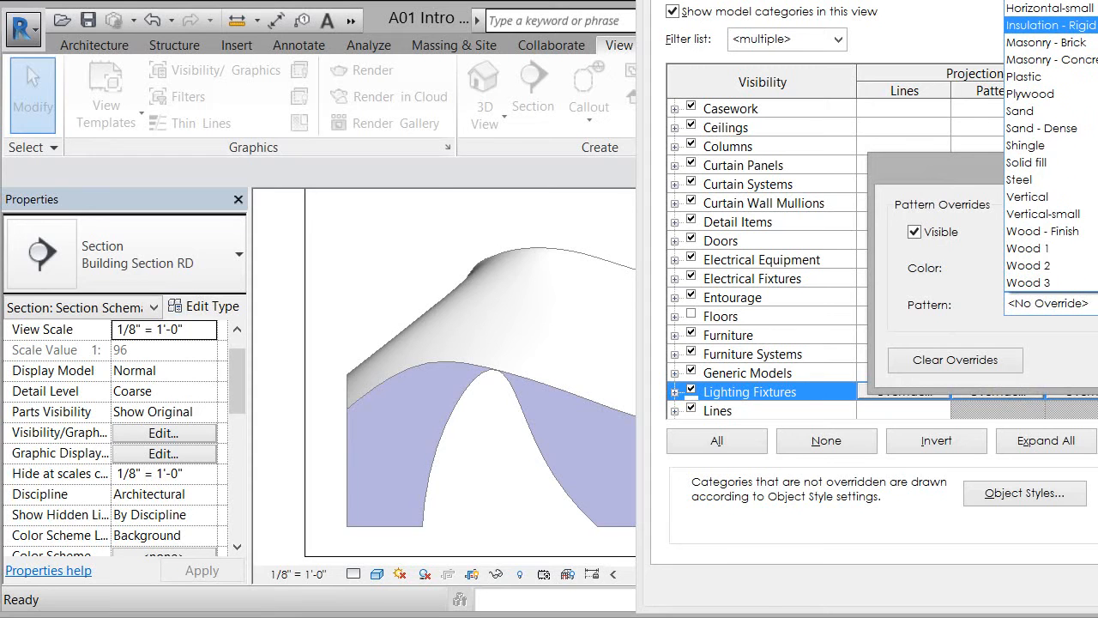
scroll(1049, 145, up, 1)
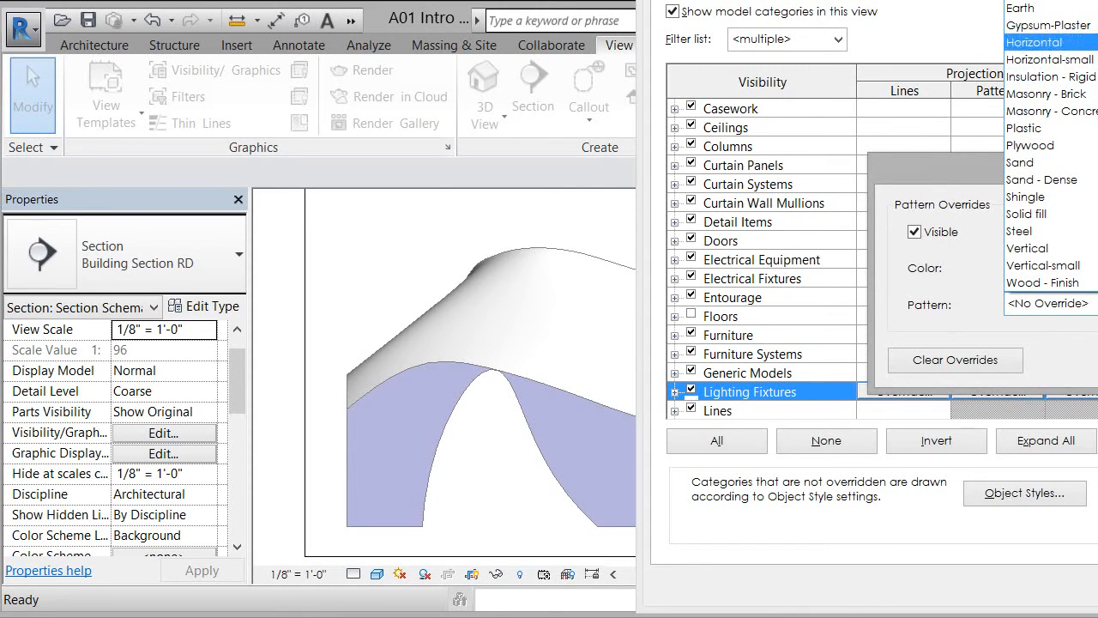
click(1037, 42)
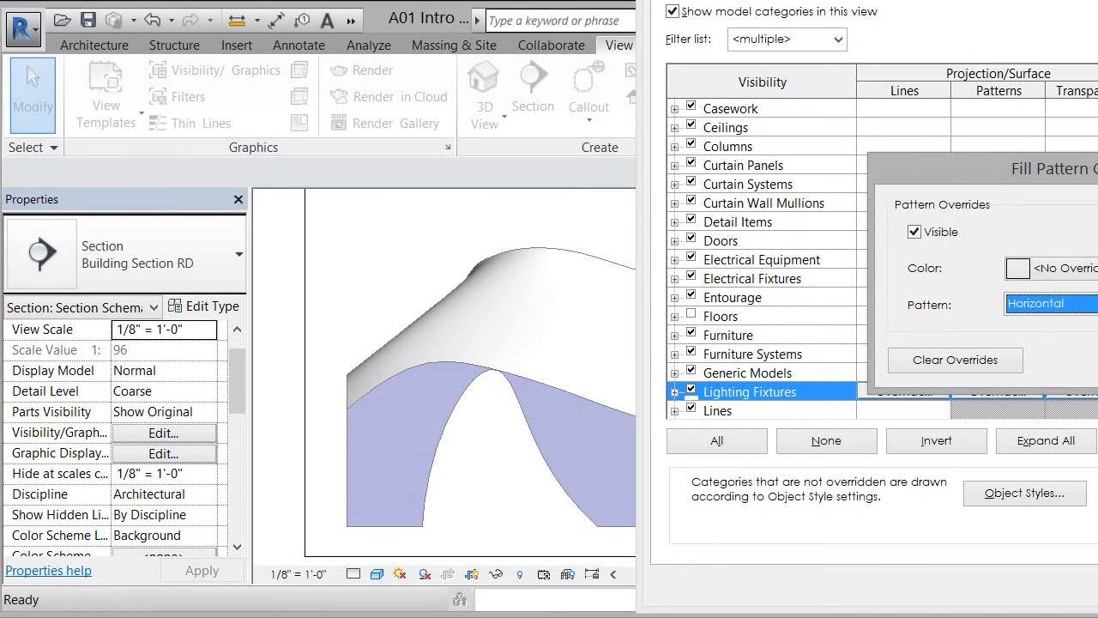
- Set the Lighting Fixtures surface pattern color to RGB 192-192-192, apply the overrides and check the roof surface up close
click(1018, 268)
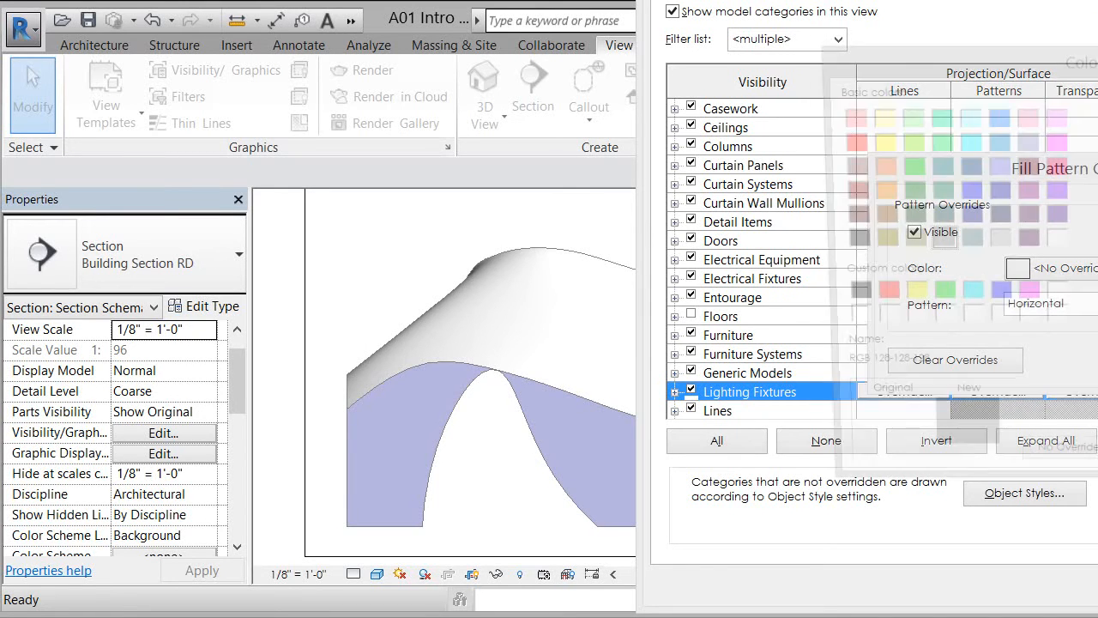
click(995, 240)
key(Return)
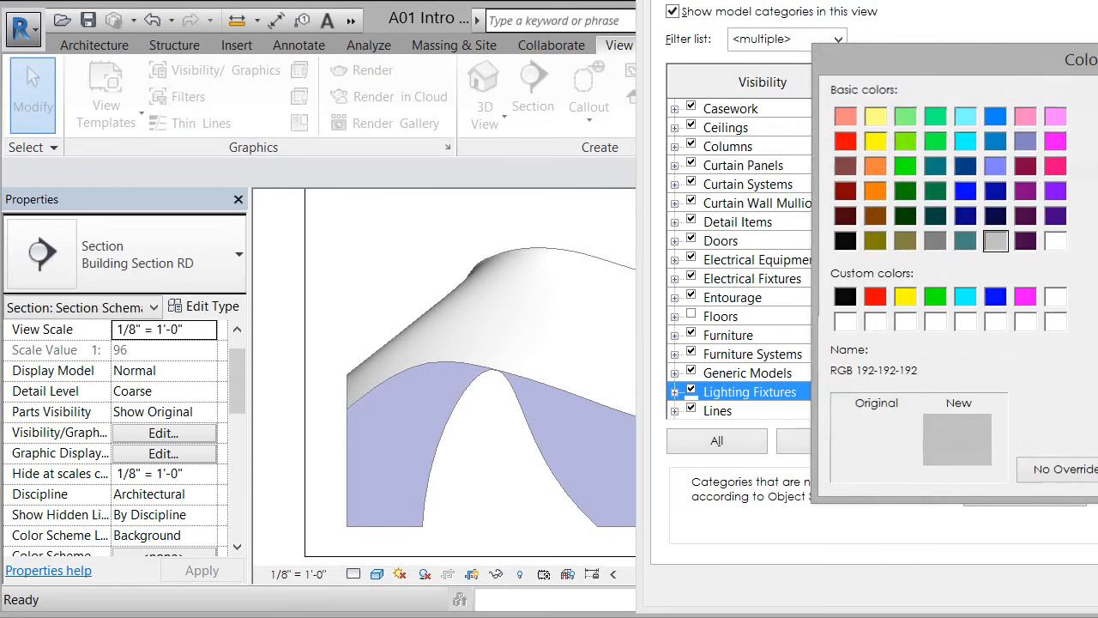
key(Return)
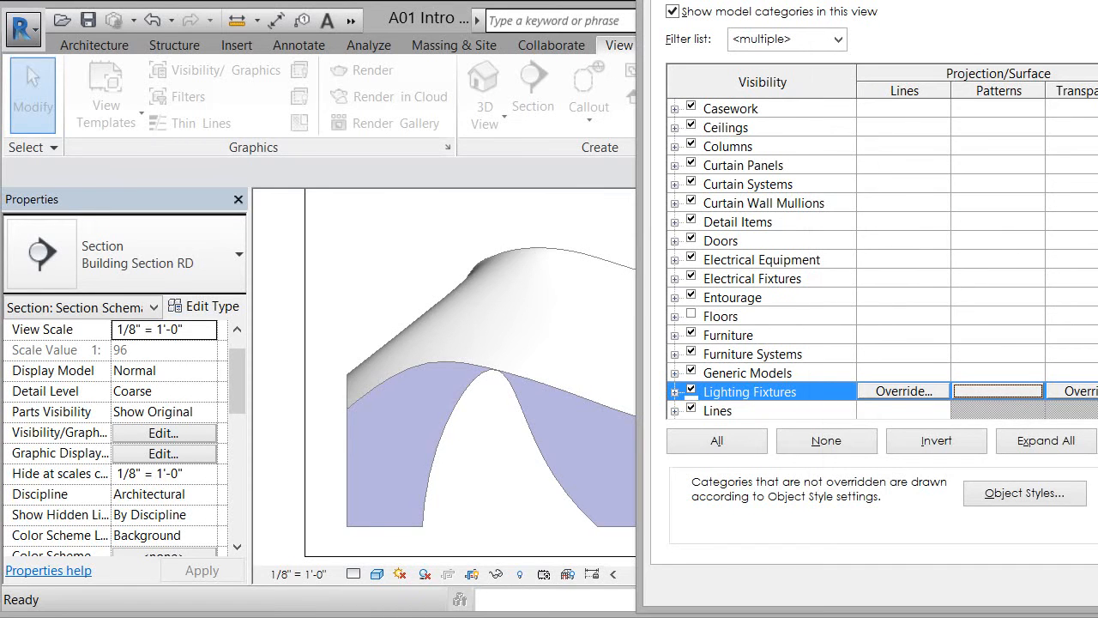
key(Return)
scroll(559, 341, up, 3)
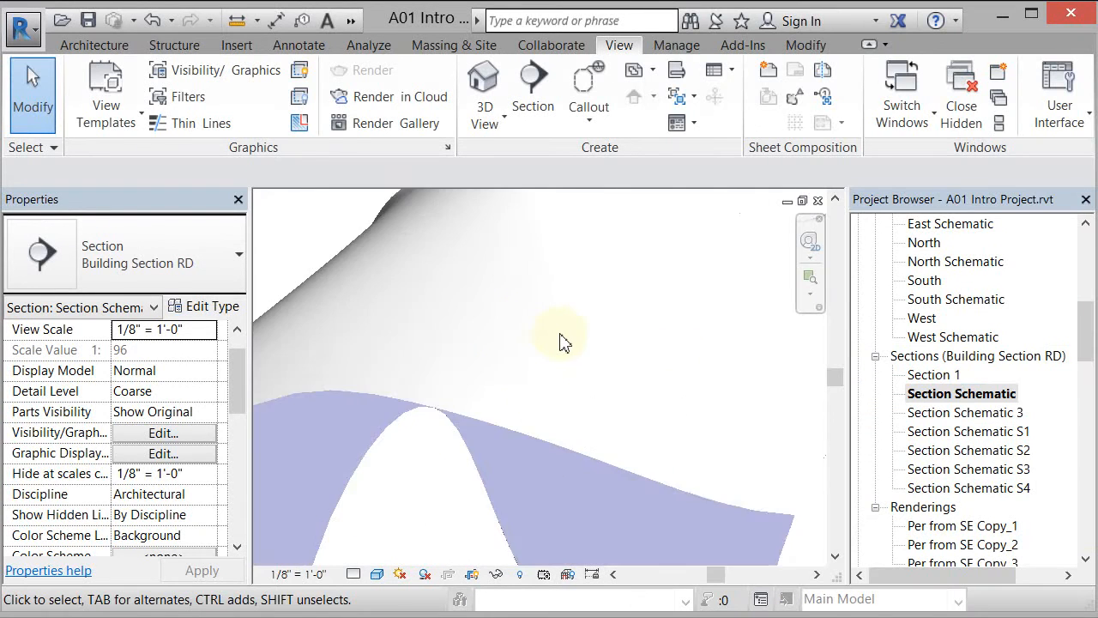
scroll(560, 340, up, 2)
scroll(562, 339, down, 5)
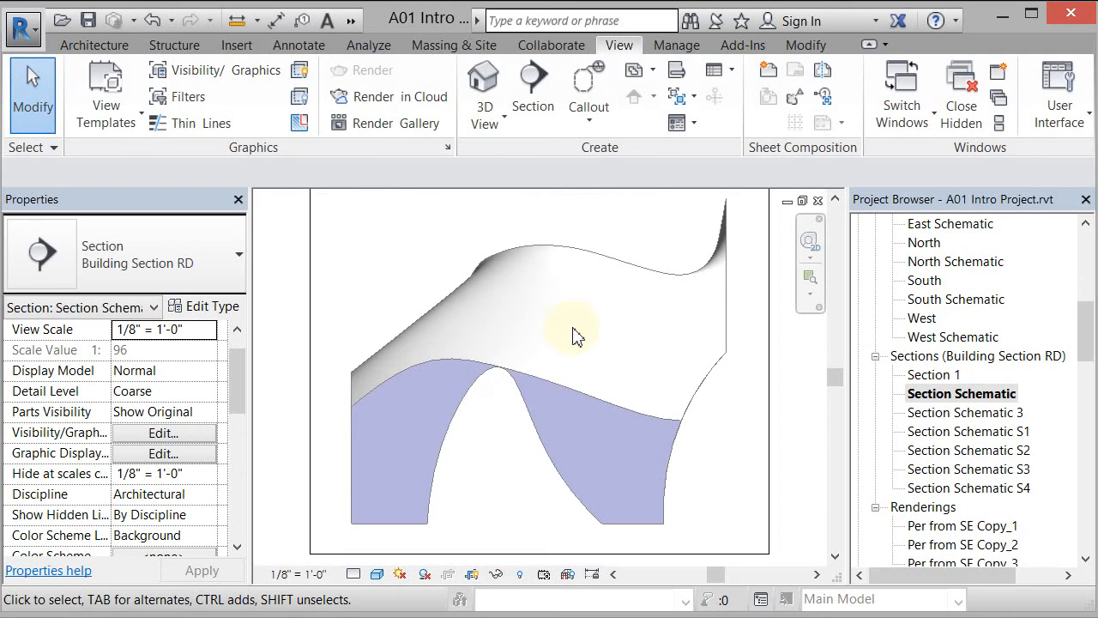
- Override the Generic Models surface pattern color in the Section Schematic view with RGB 192-192-192
key(v)
key(g)
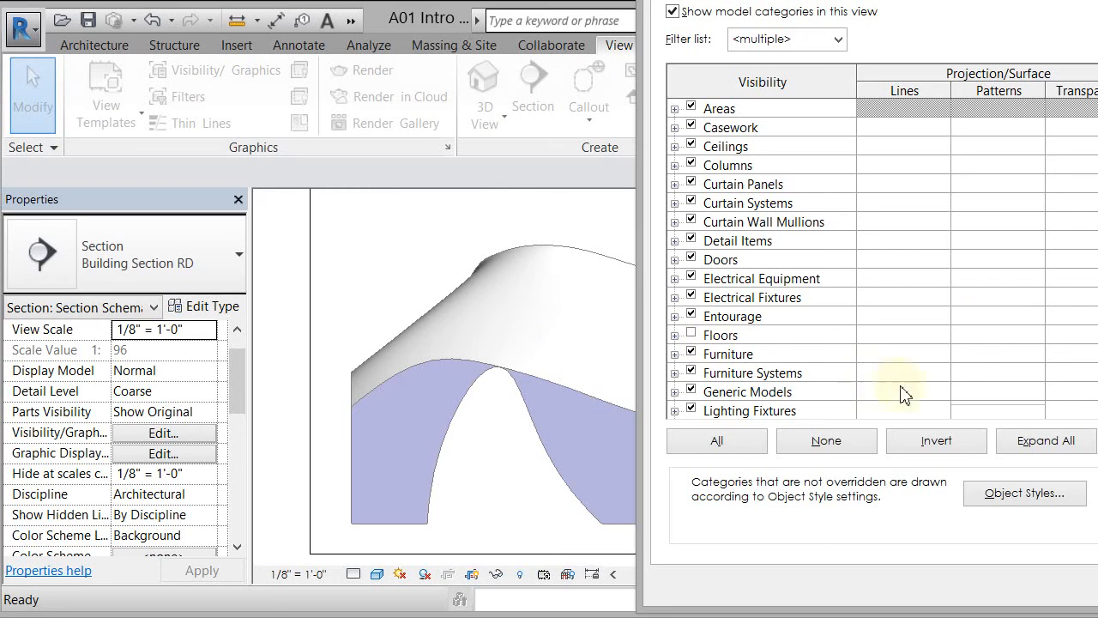
click(1023, 394)
click(1021, 394)
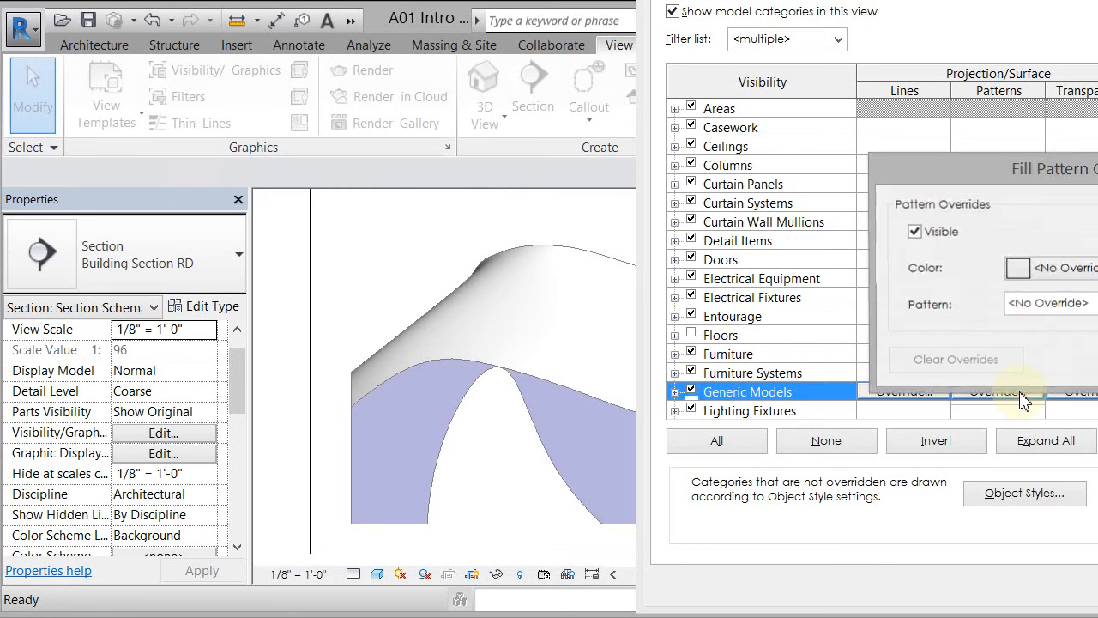
click(1053, 336)
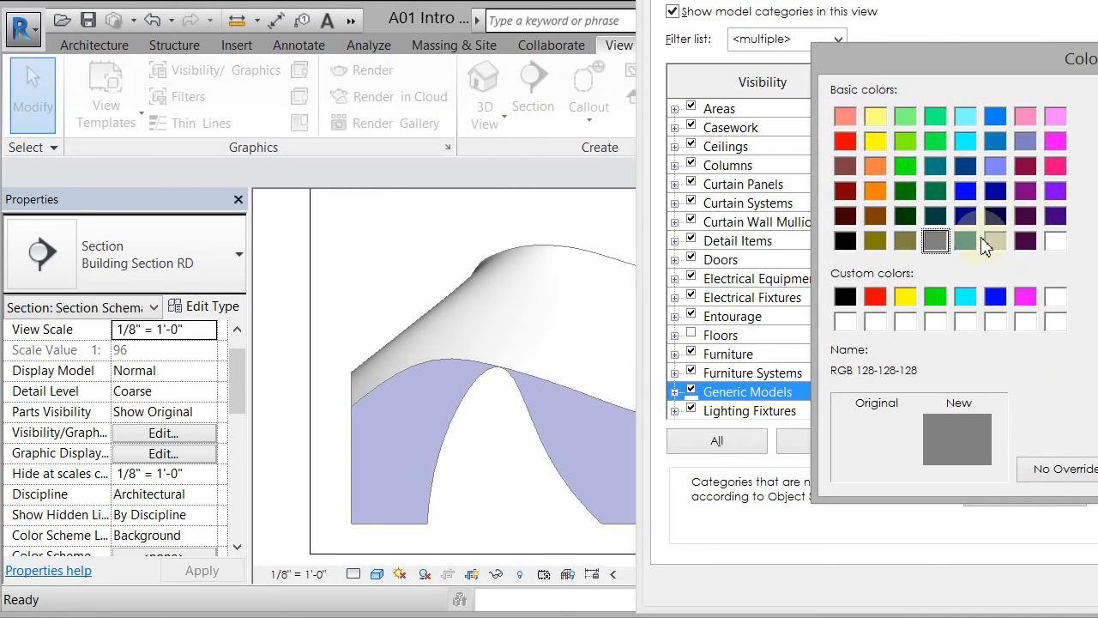
click(994, 240)
key(Return)
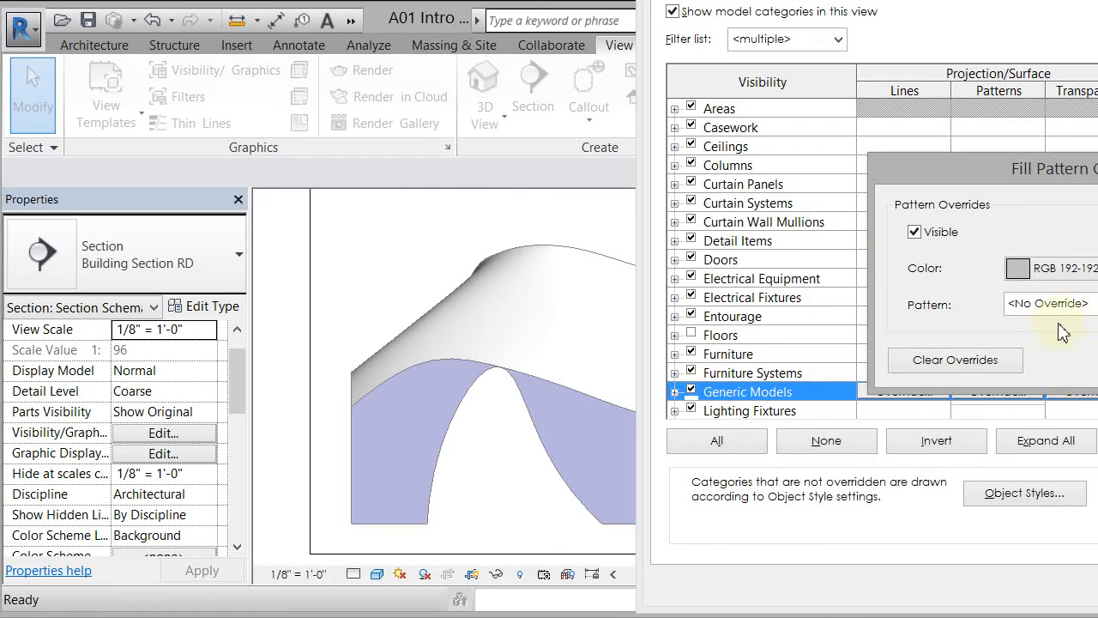
- Set the Generic Models surface pattern to Horizontal and apply the graphics overrides to the view
click(1083, 309)
scroll(1085, 316, down, 2)
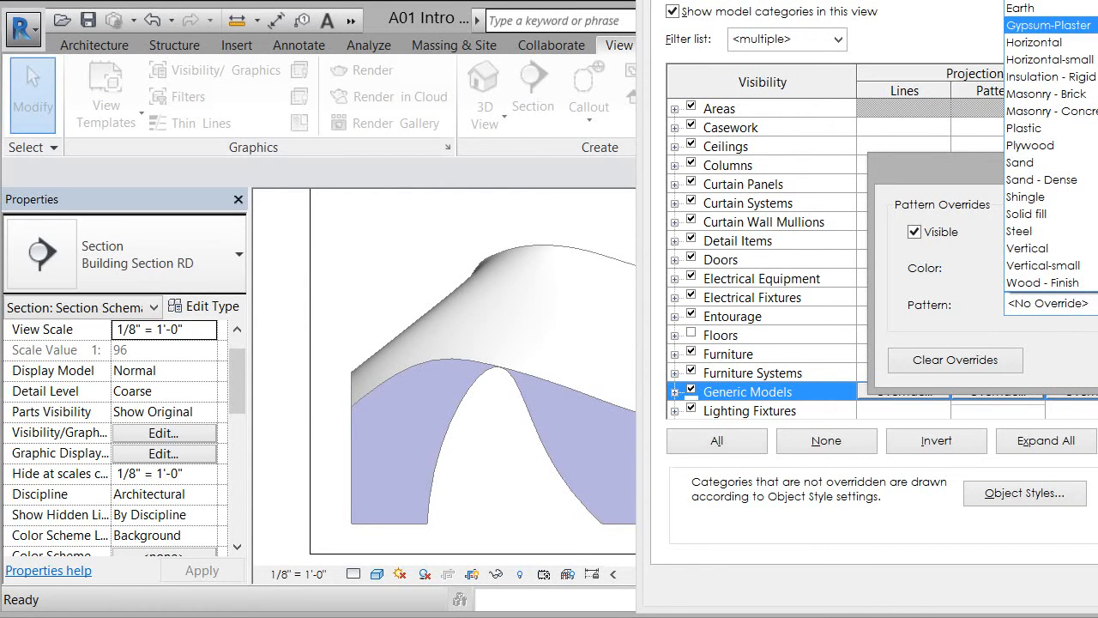
key(Return)
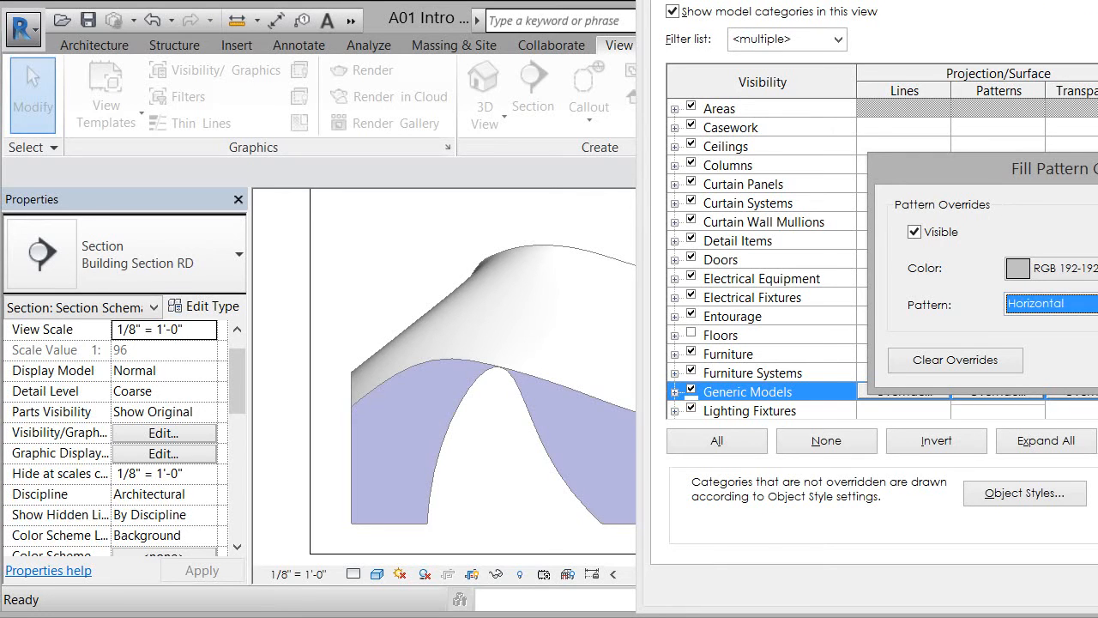
key(Return)
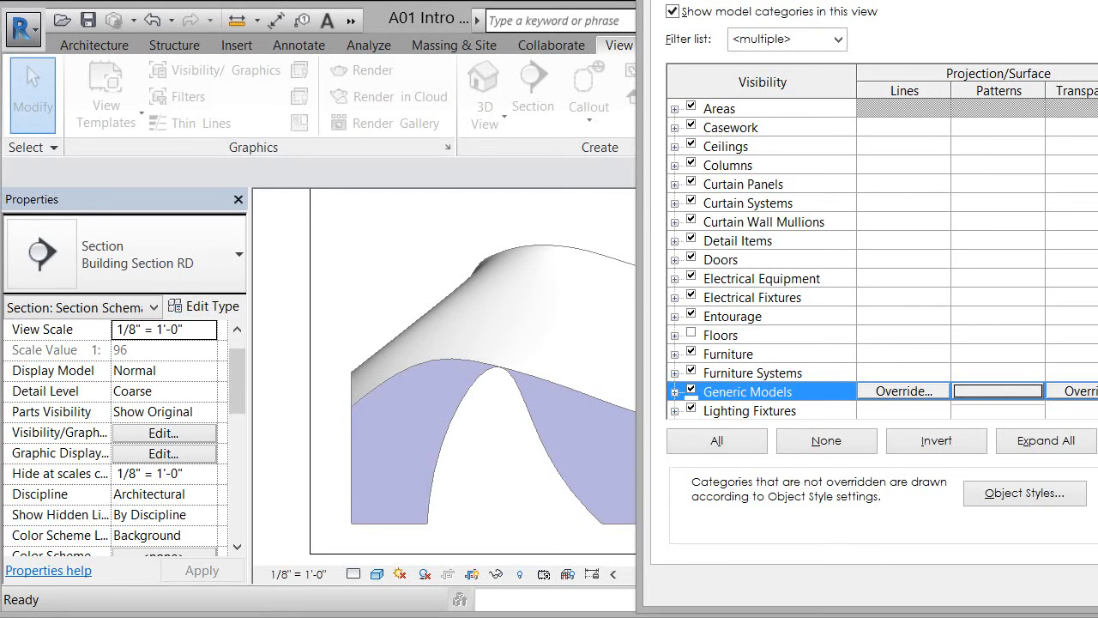
key(alt+a)
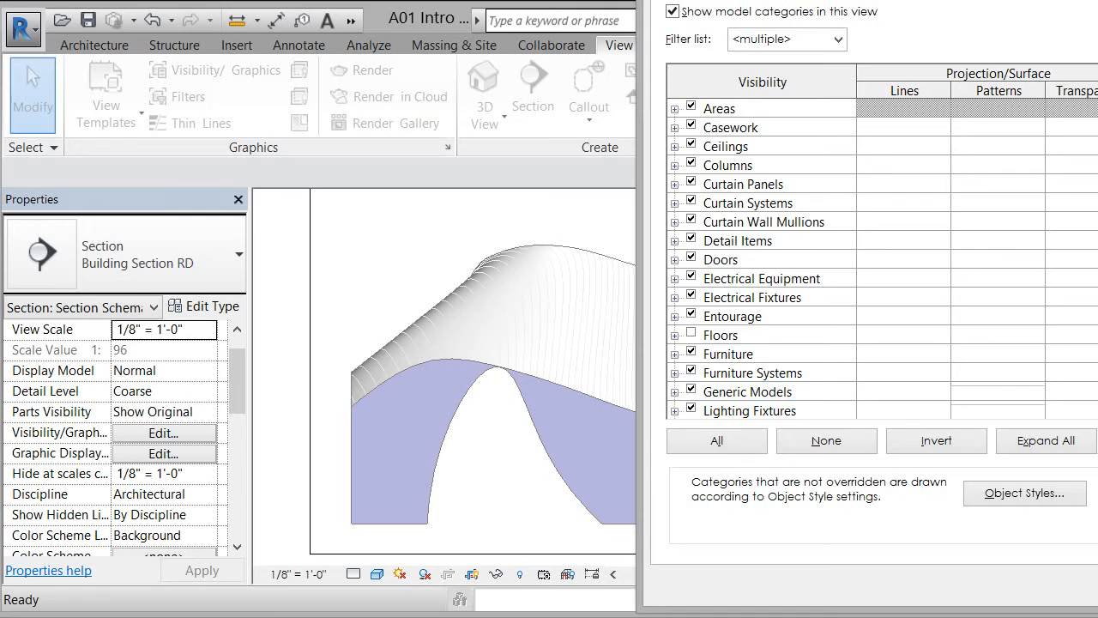
key(Return)
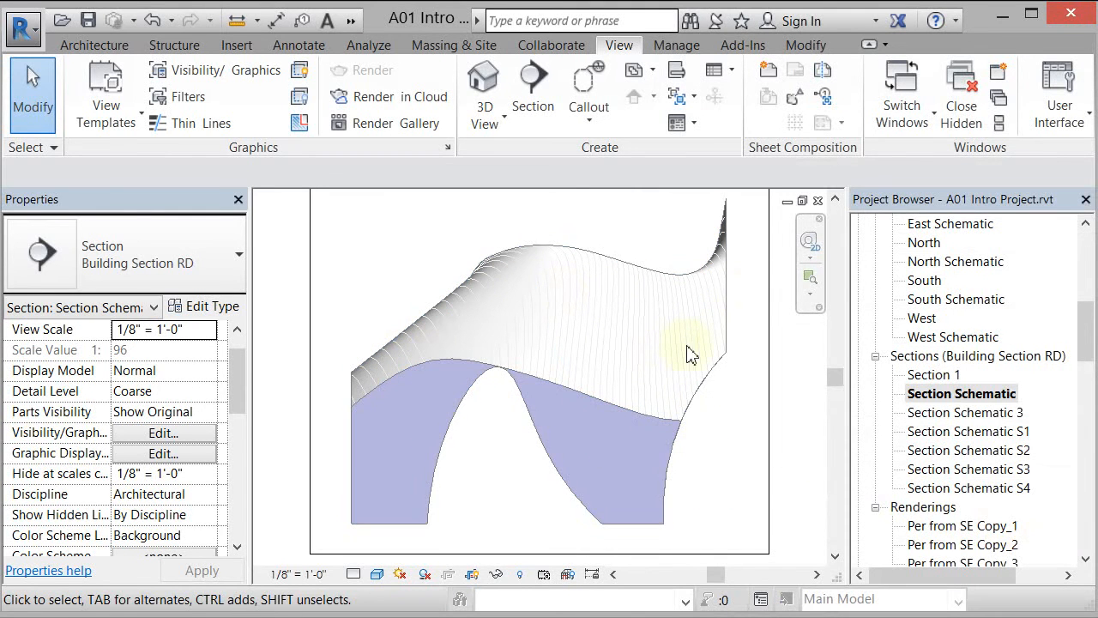
- Review the other fill patterns available for the Generic Models surface override, keeping the current choice
key(v)
key(g)
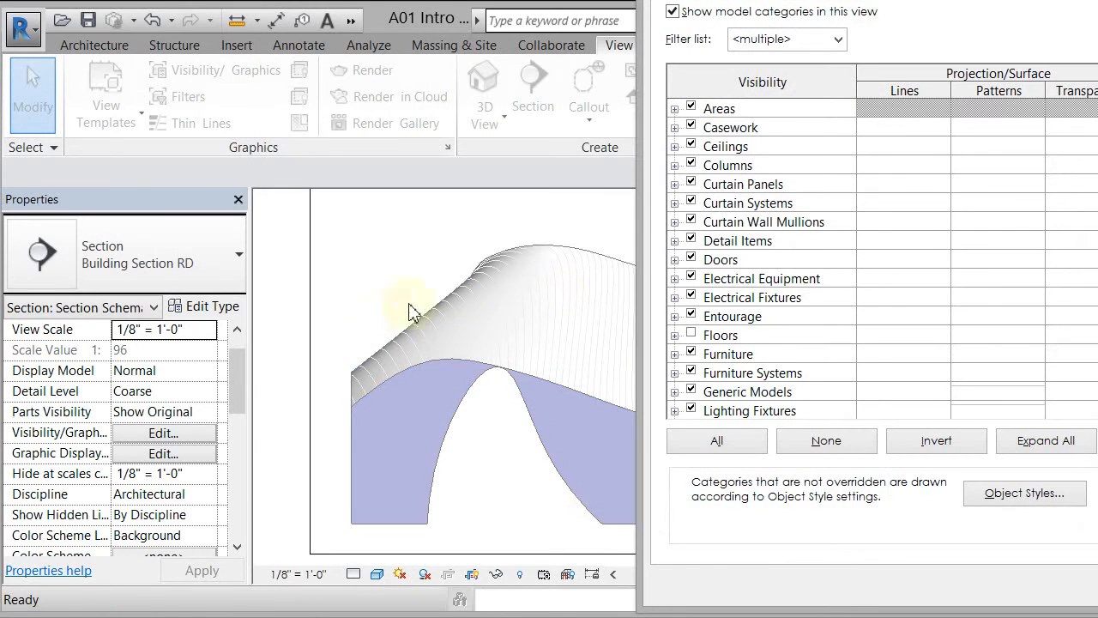
click(993, 394)
click(994, 394)
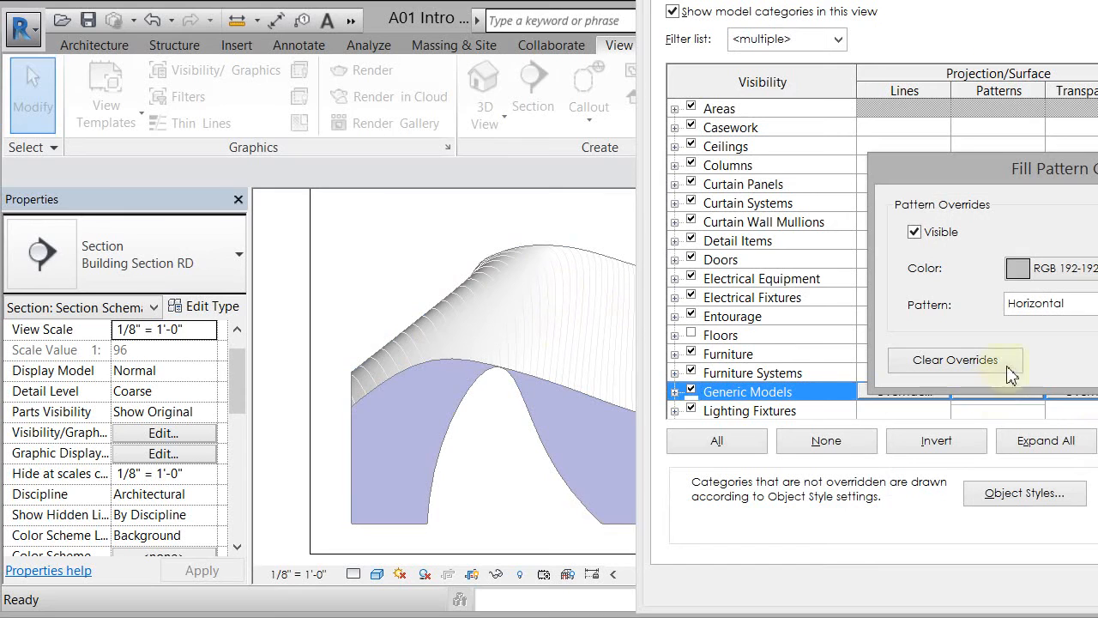
click(1046, 304)
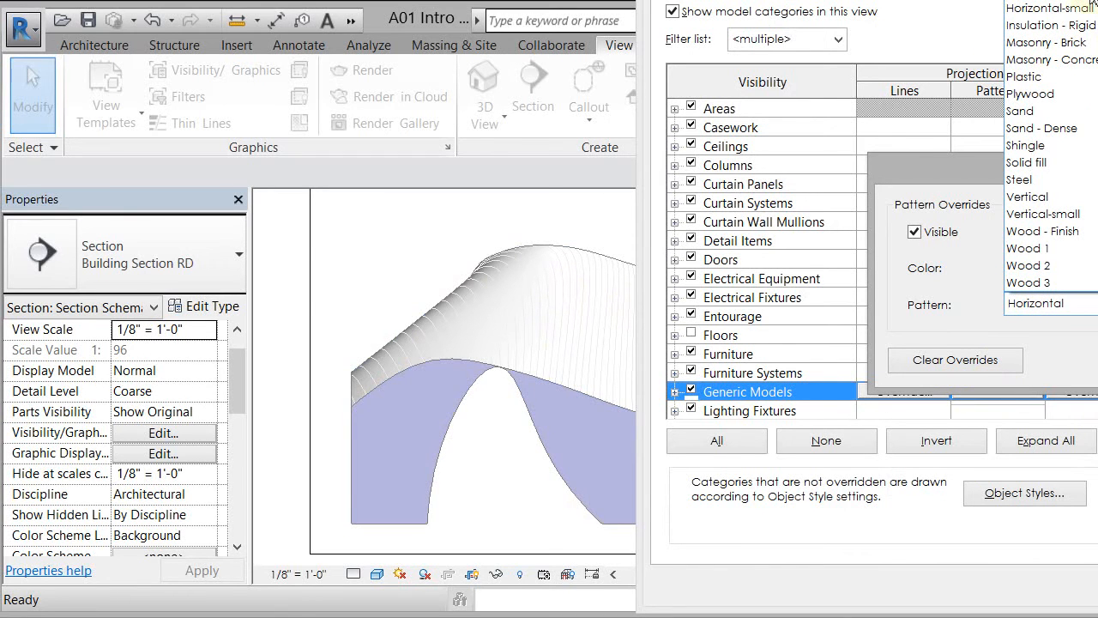
key(Escape)
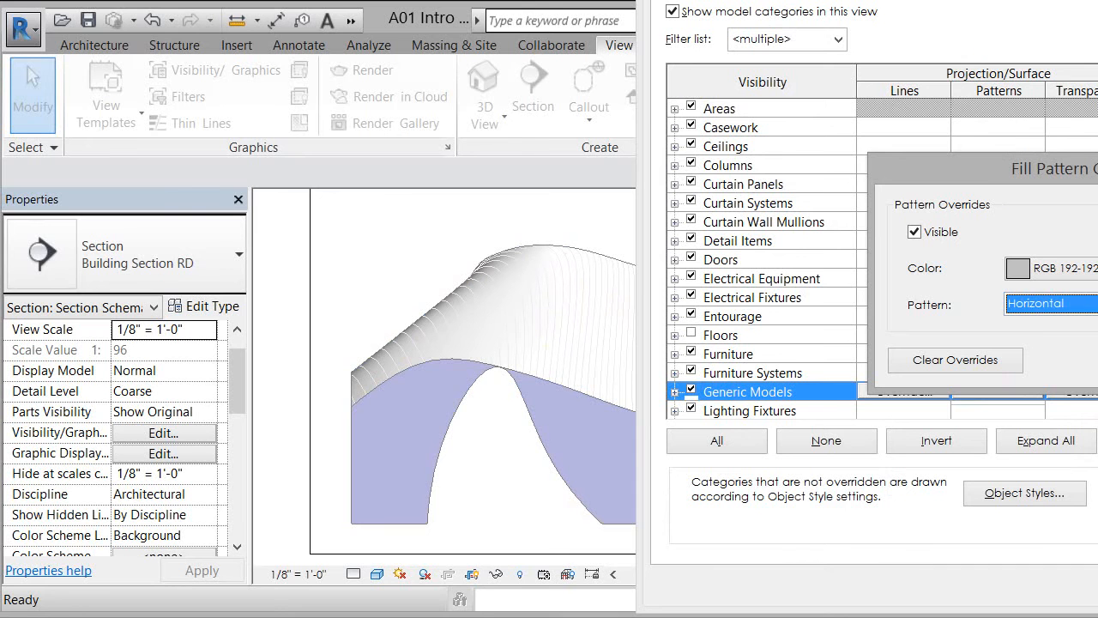
key(Return)
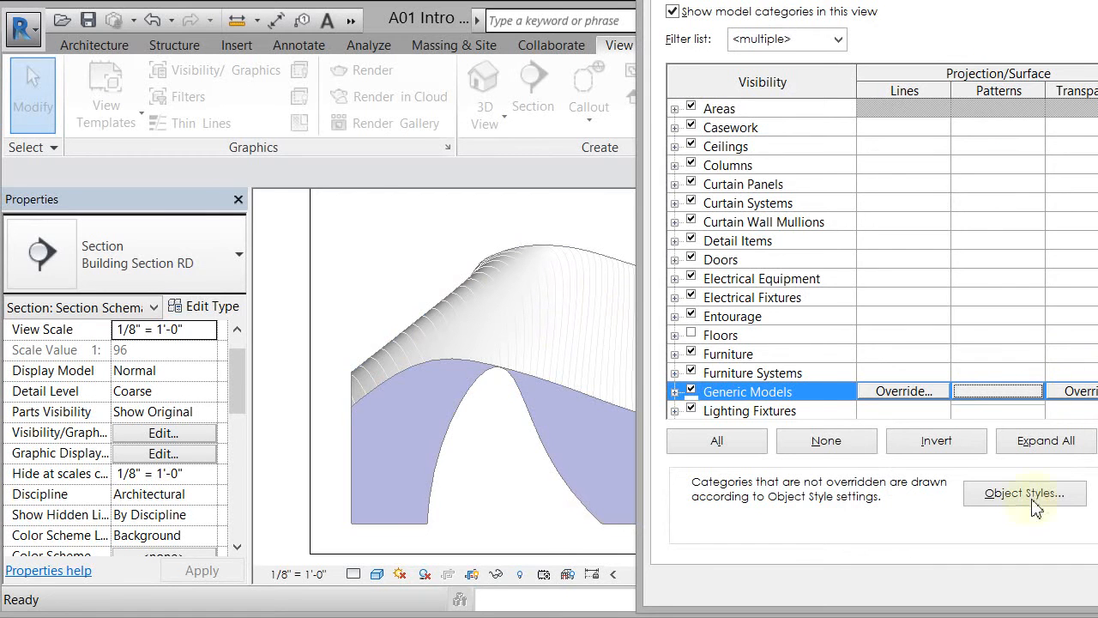
key(Return)
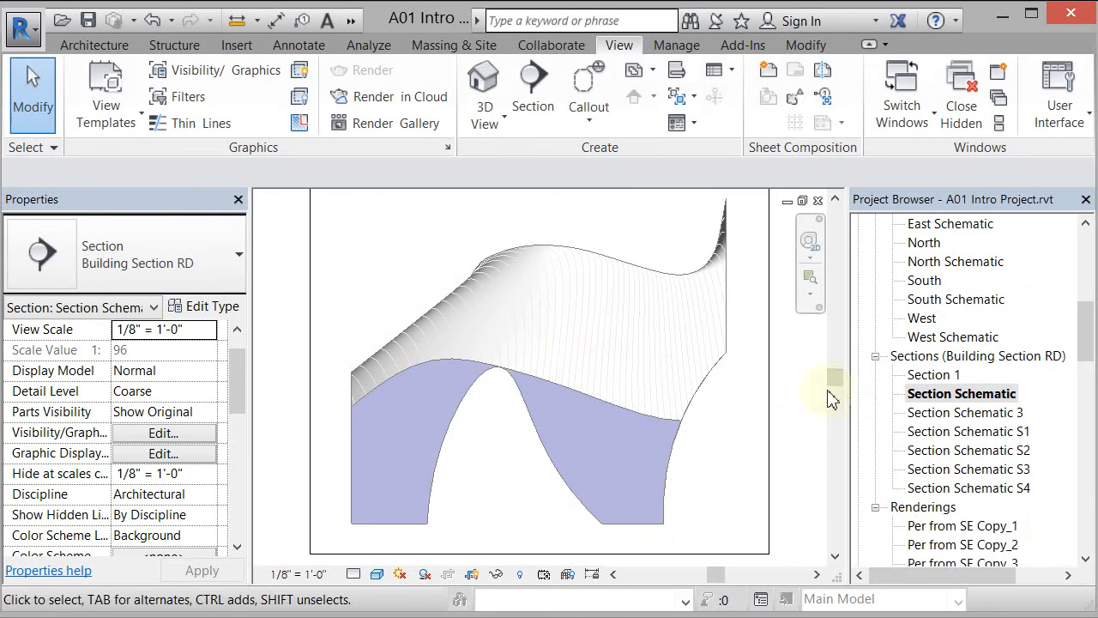
- Create a view template named "Section Schematic blue" from the Section Schematic view, excluding View Scale from the template
click(935, 395)
right_click(934, 394)
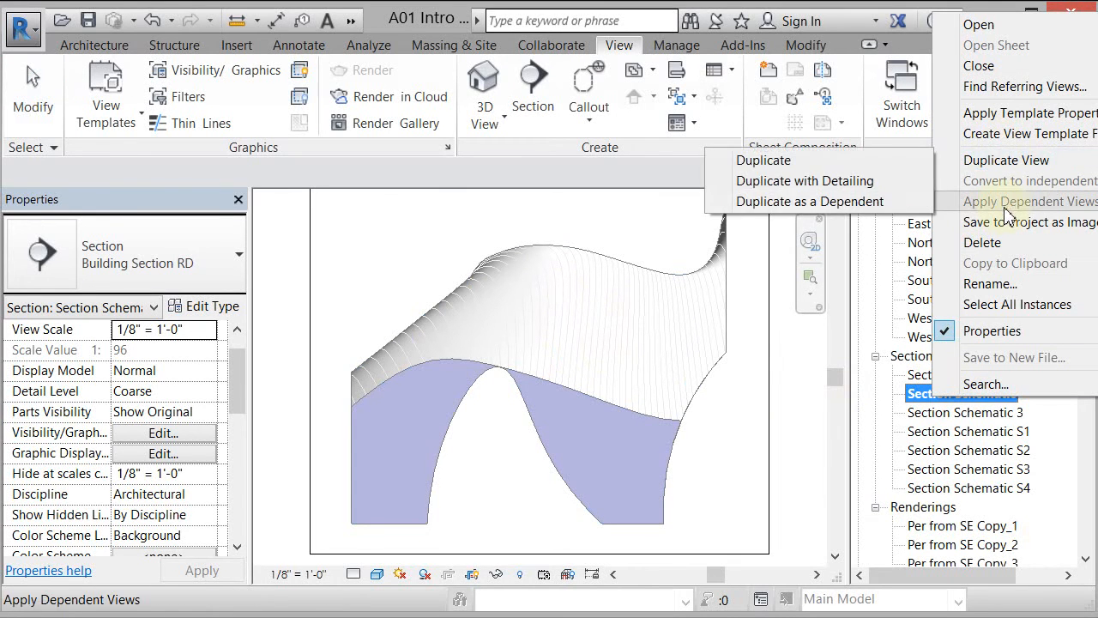
click(1005, 134)
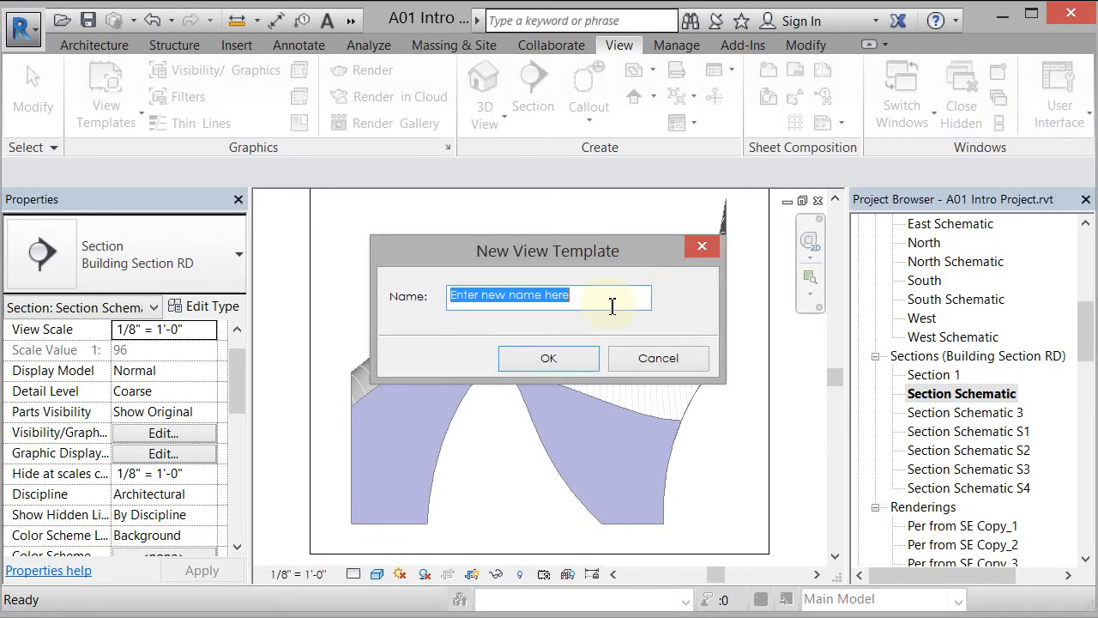
text(Section Schematic blue)
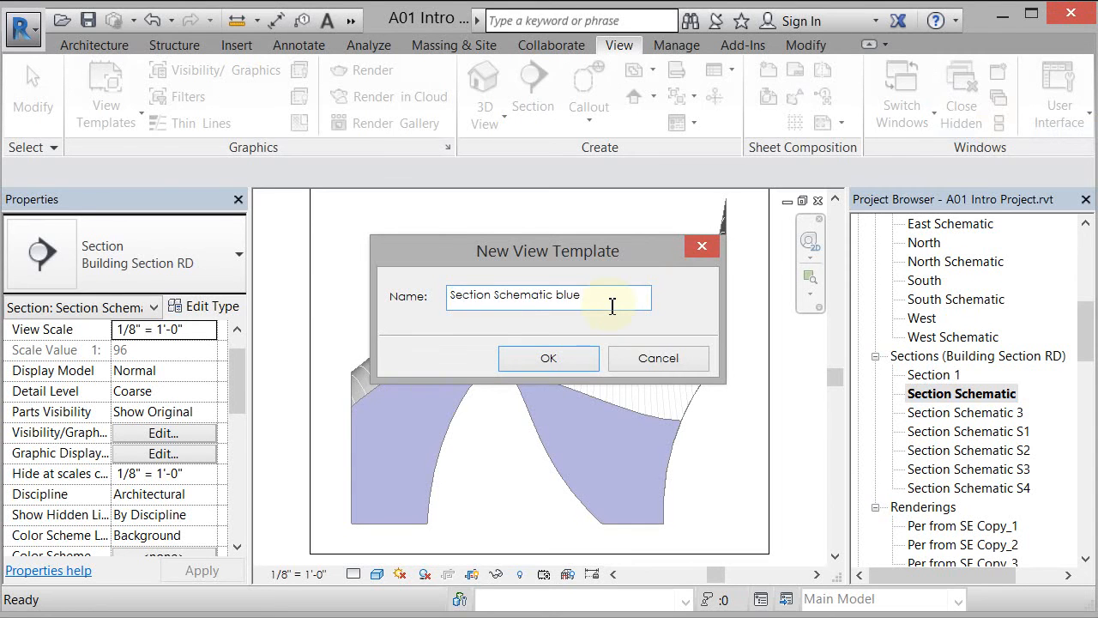
key(Return)
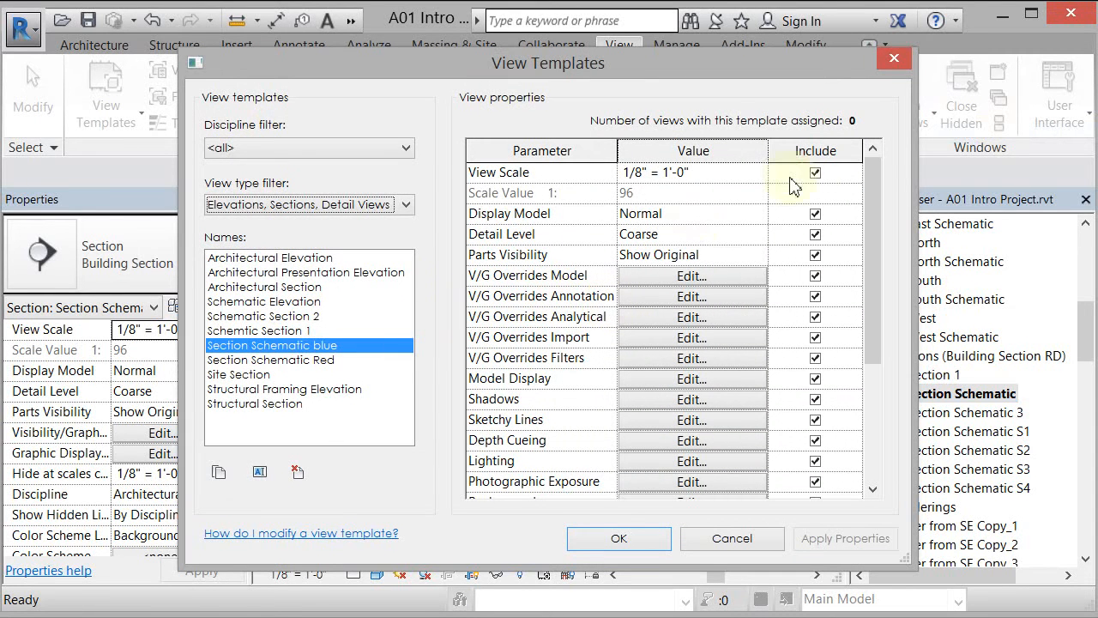
click(816, 173)
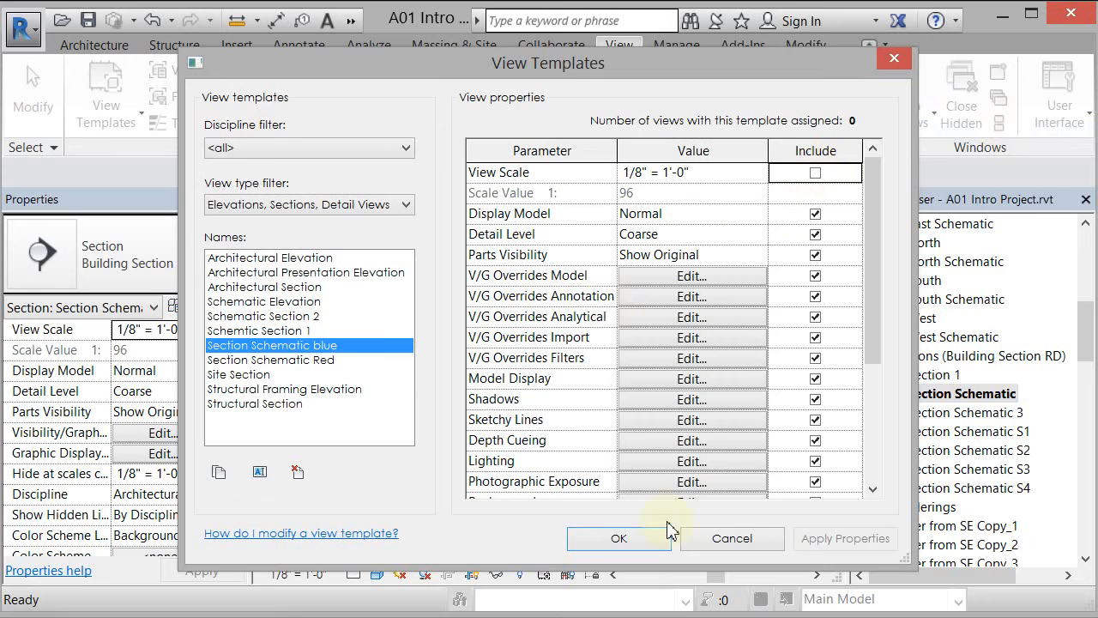
click(618, 538)
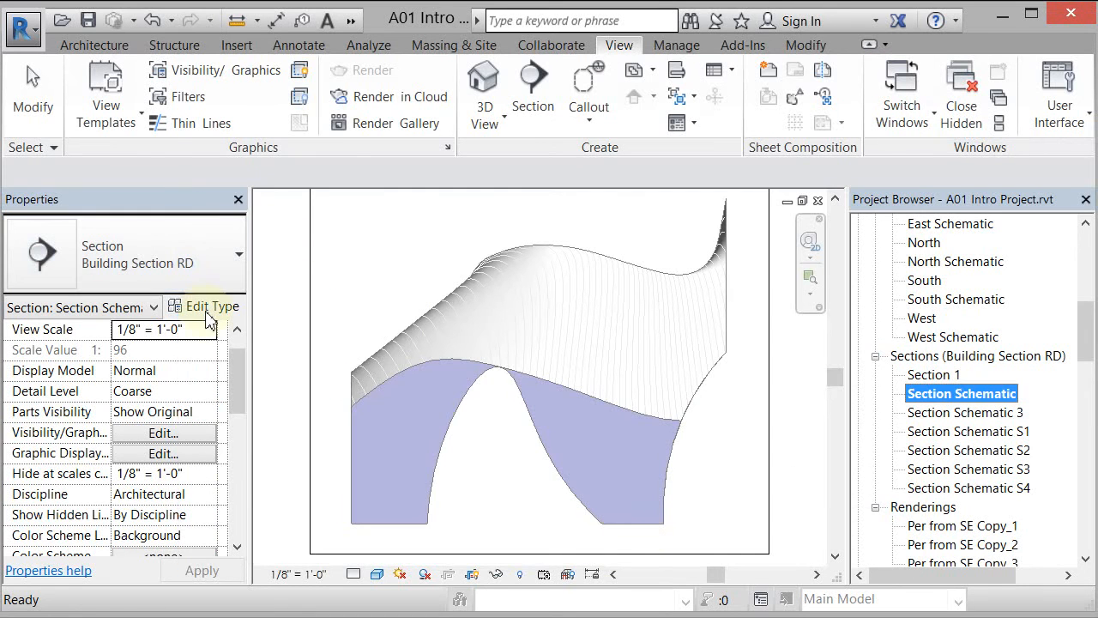
- Set the Section Schematic view's scale to 3/32" = 1'-0"
click(204, 333)
click(210, 333)
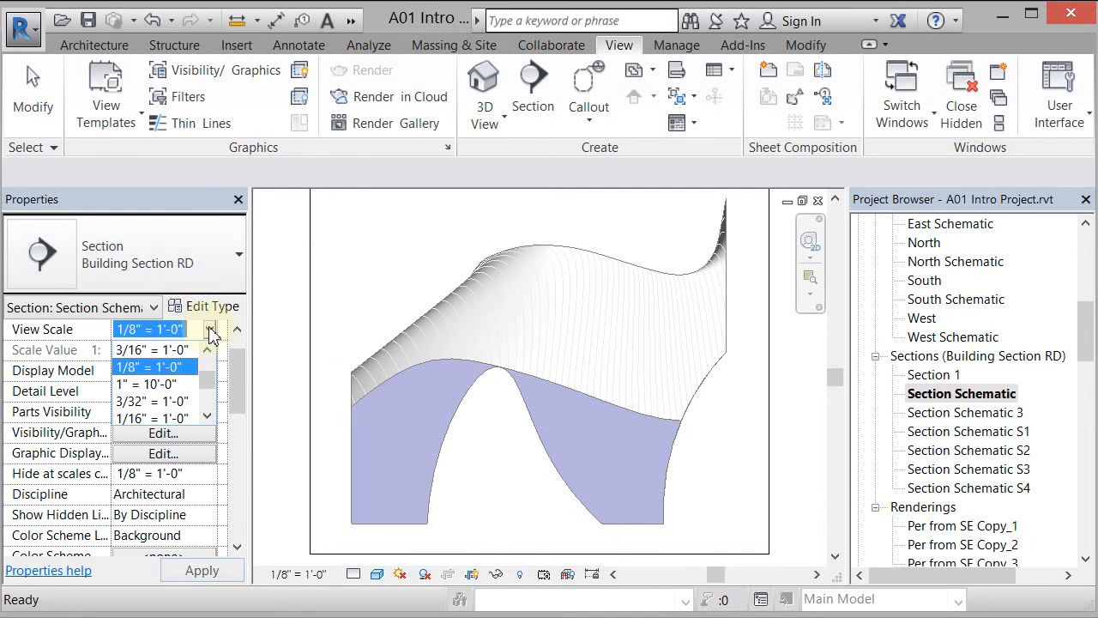
click(170, 401)
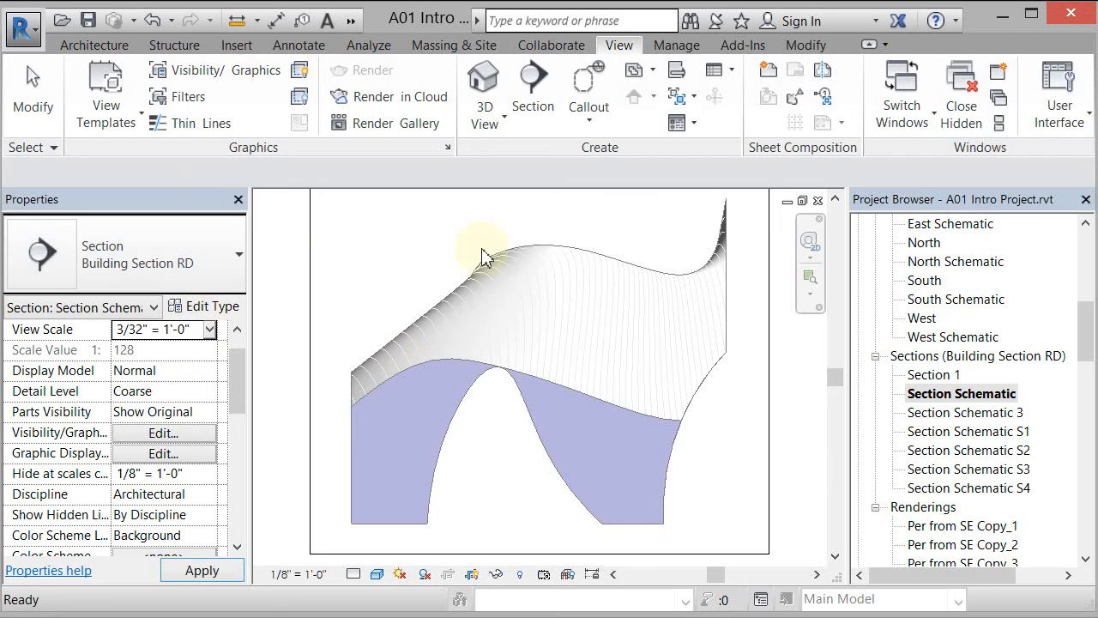
- Apply the "Section Schematic blue" view template to the views Section Schematic 3 and Section Schematic S1 through S4 together
click(916, 393)
double_click(966, 412)
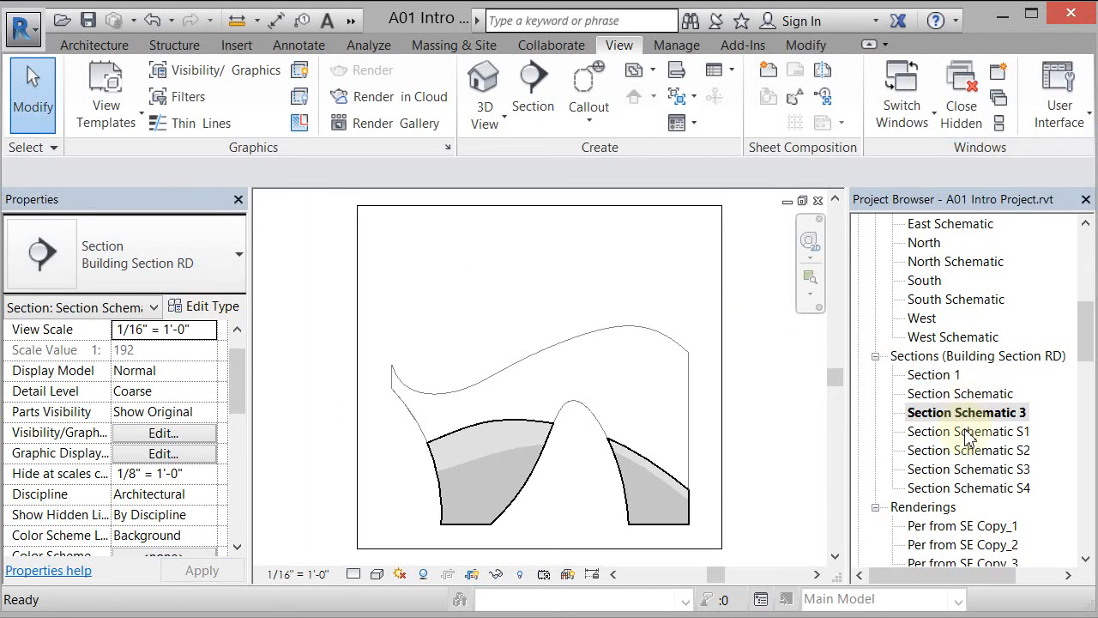
shift+click(967, 488)
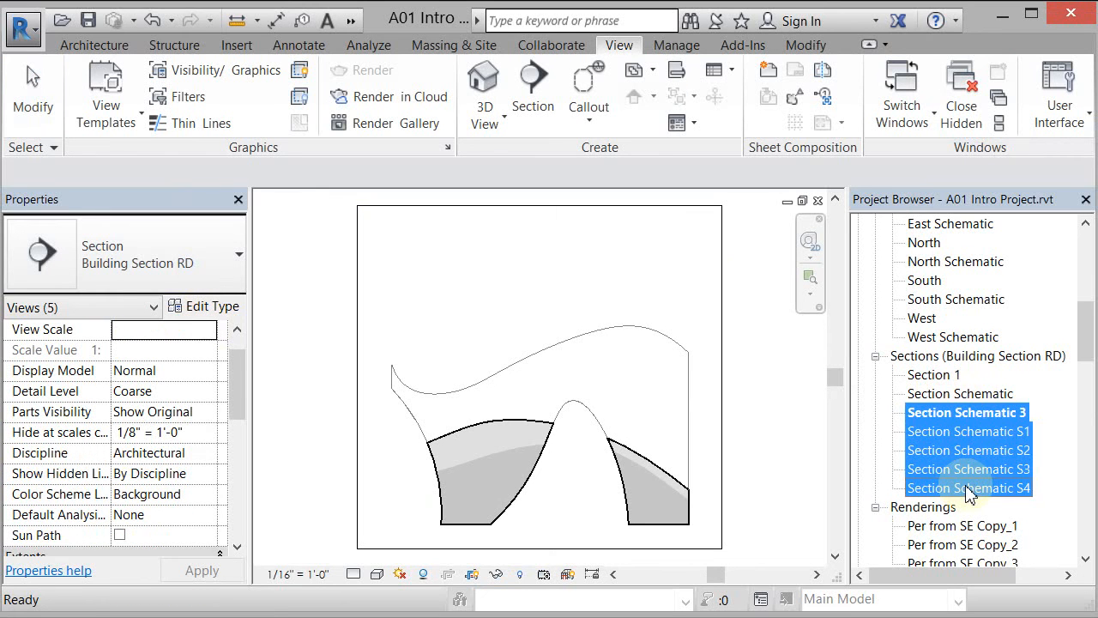
right_click(967, 440)
click(982, 456)
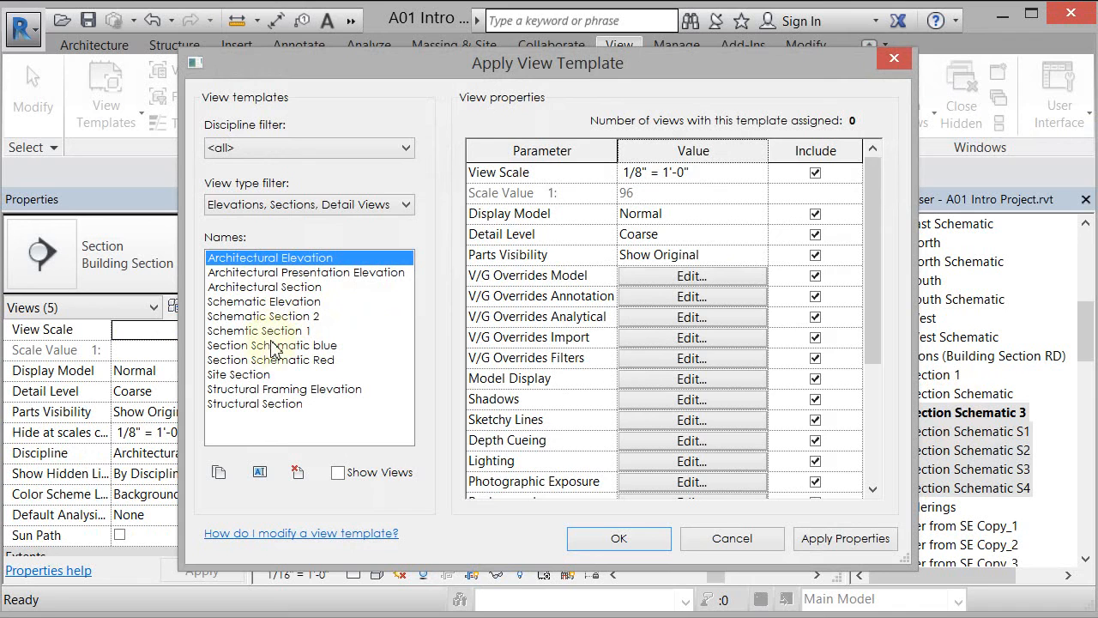
click(273, 346)
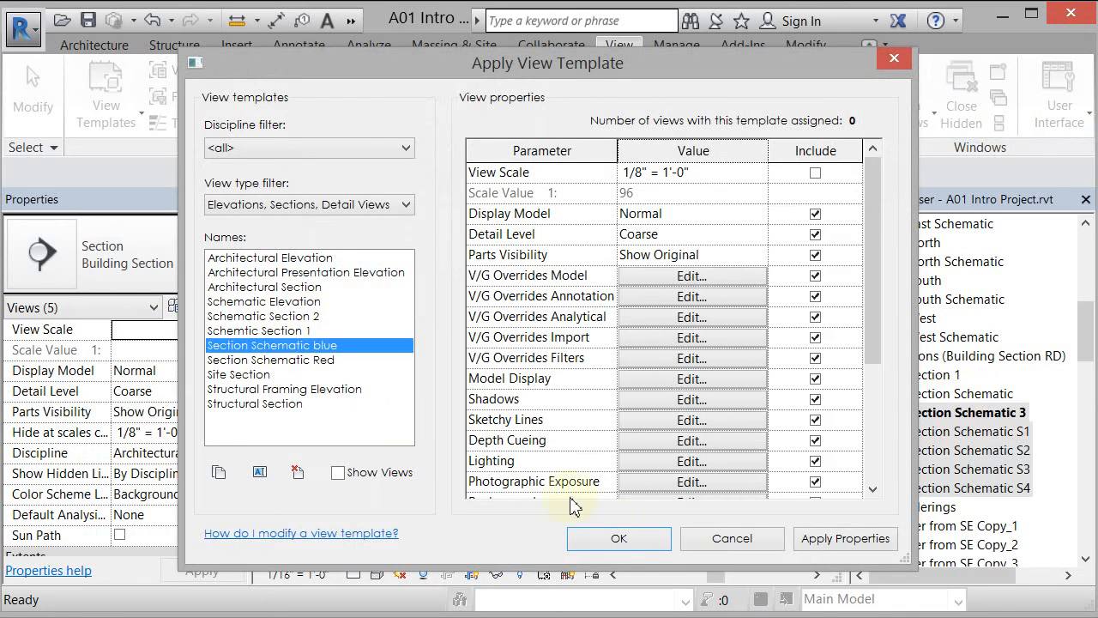
click(622, 539)
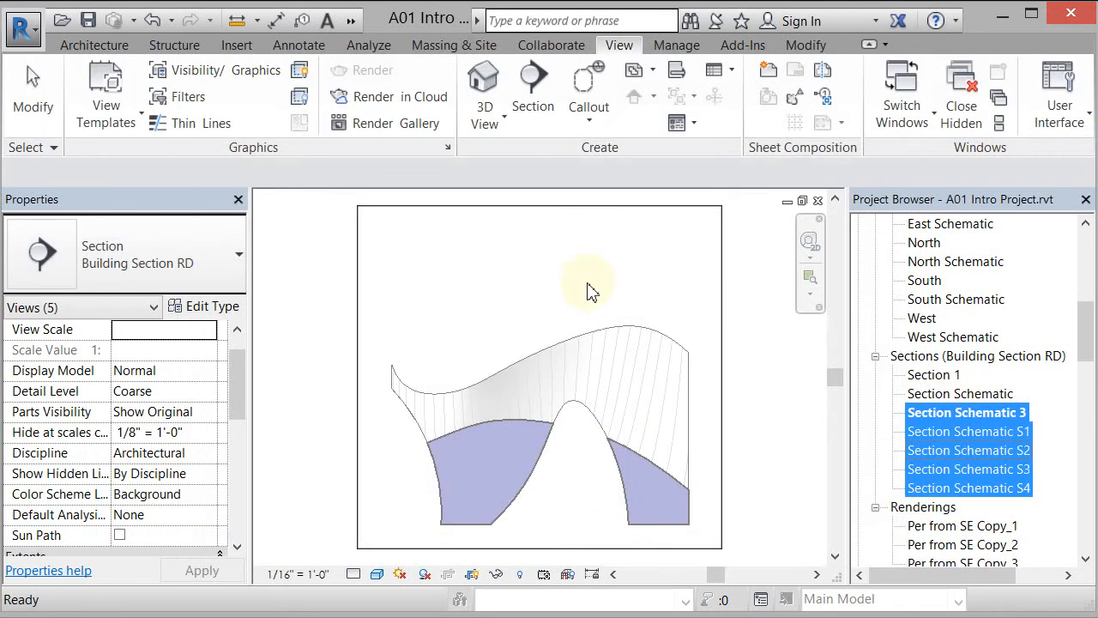
- Open Section Schematic S2 and S4 to check the applied look, and close the open views back to the COMPOSITION sheet
double_click(922, 453)
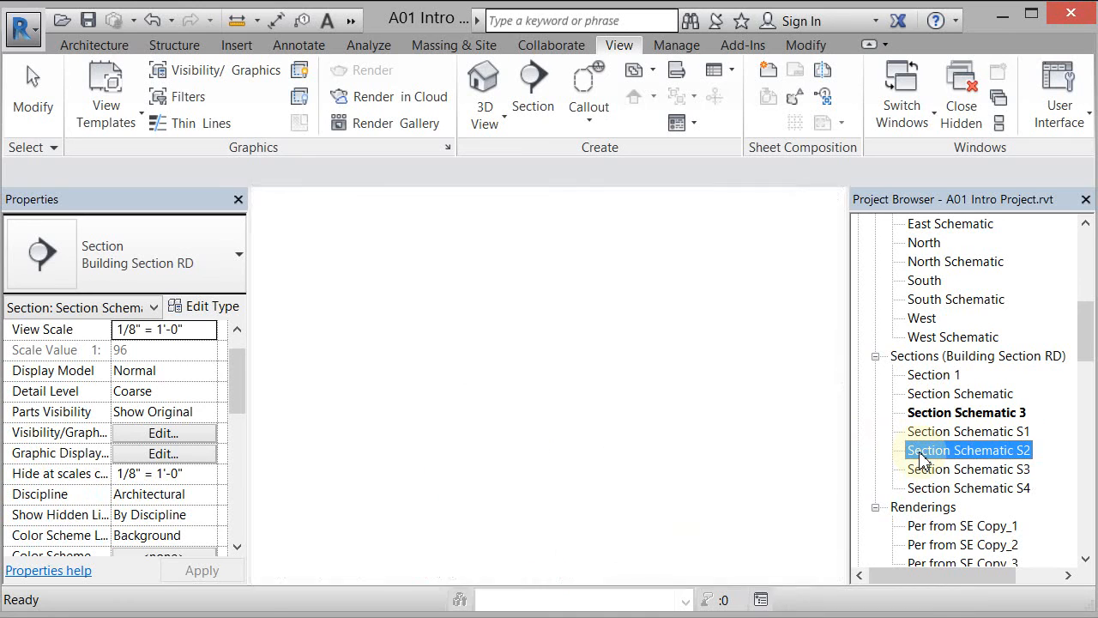
double_click(948, 489)
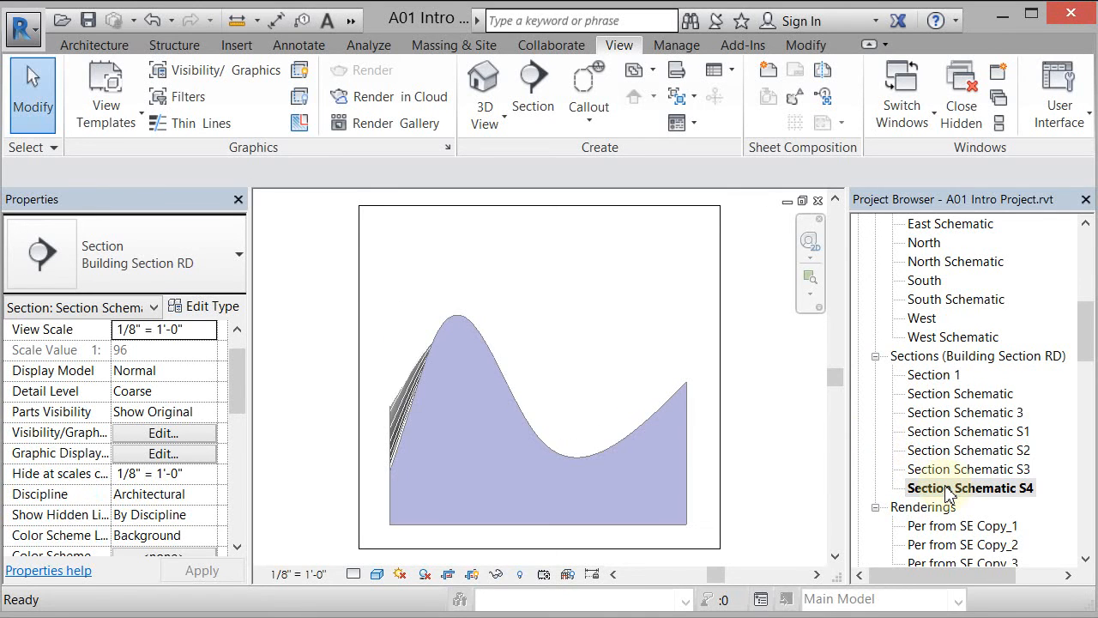
click(818, 202)
click(817, 202)
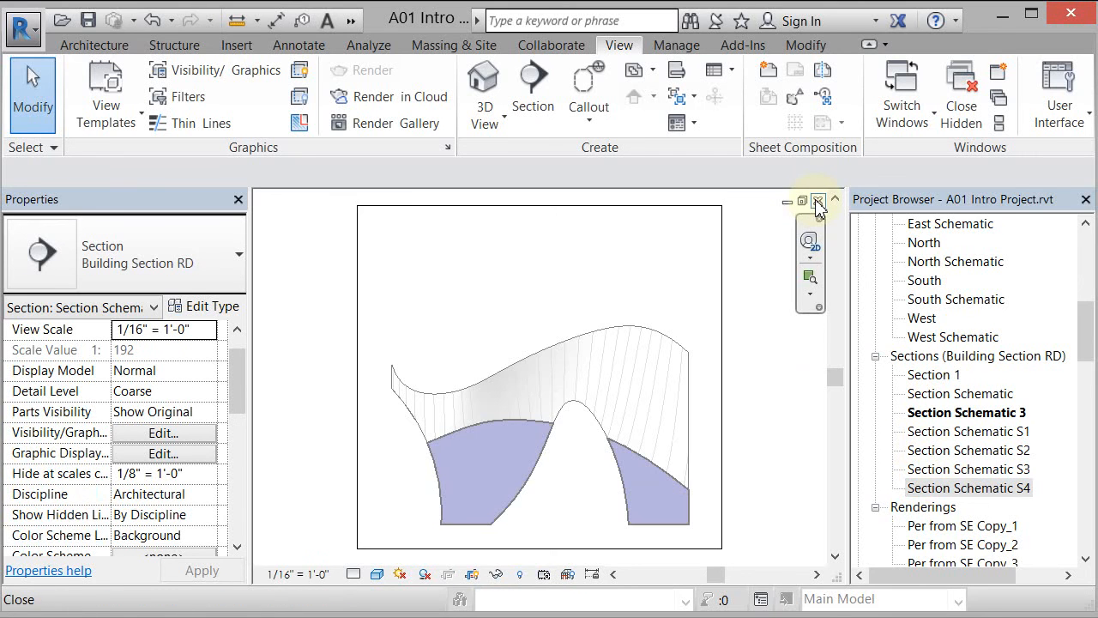
click(817, 203)
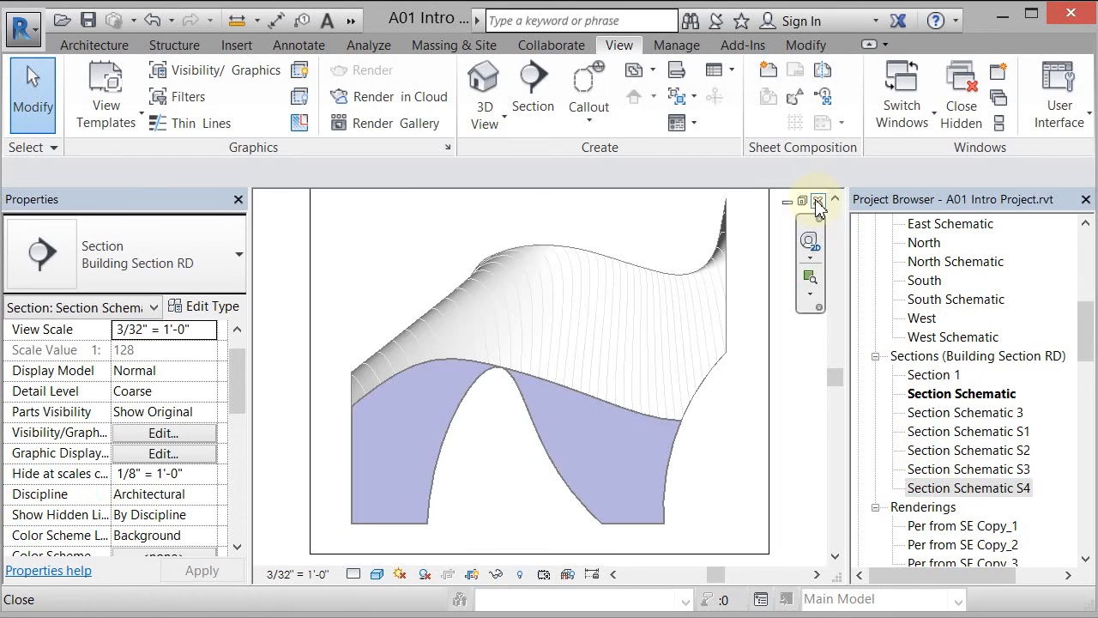
click(817, 203)
click(817, 203)
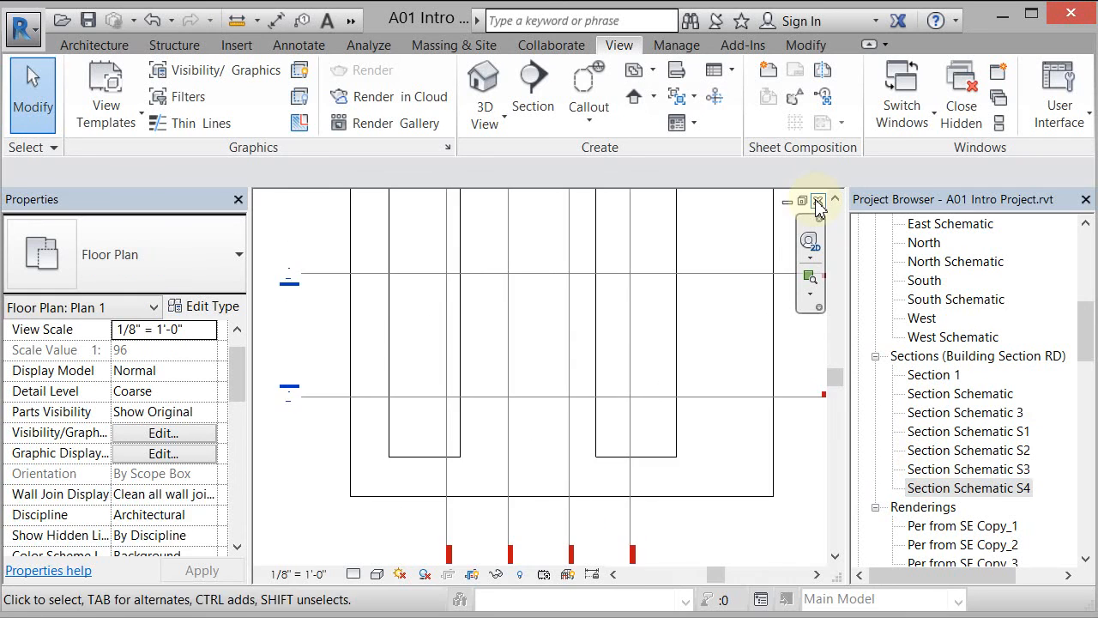
click(817, 202)
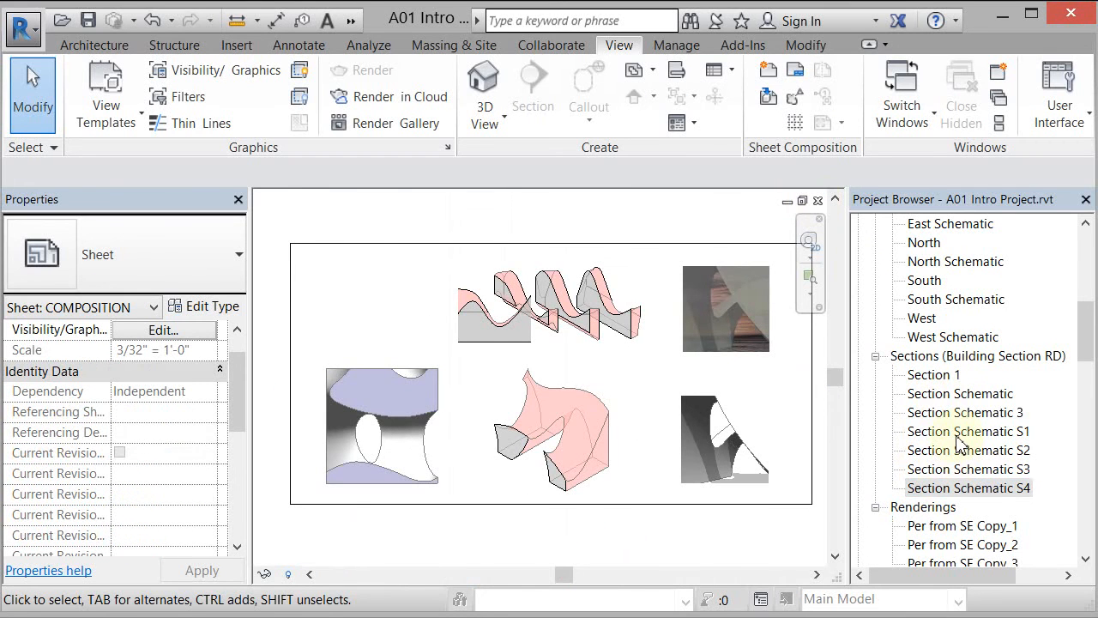
- Place the Section Schematic view on the sheet above the plan view and change its viewport type to Viewport Gr No Title
click(949, 394)
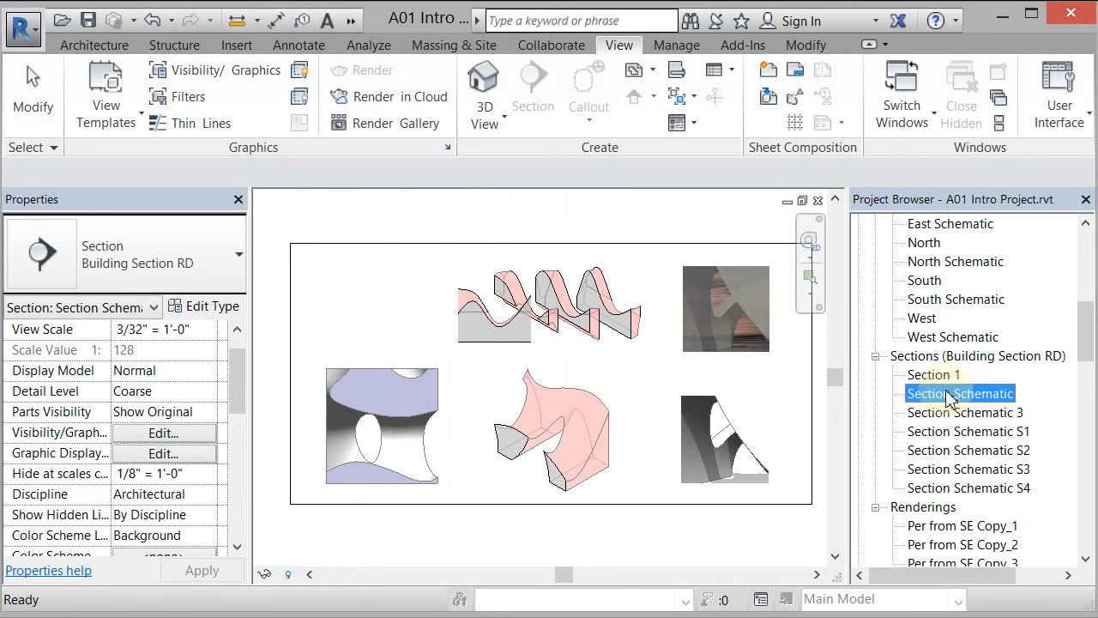
drag(380, 324, 375, 314)
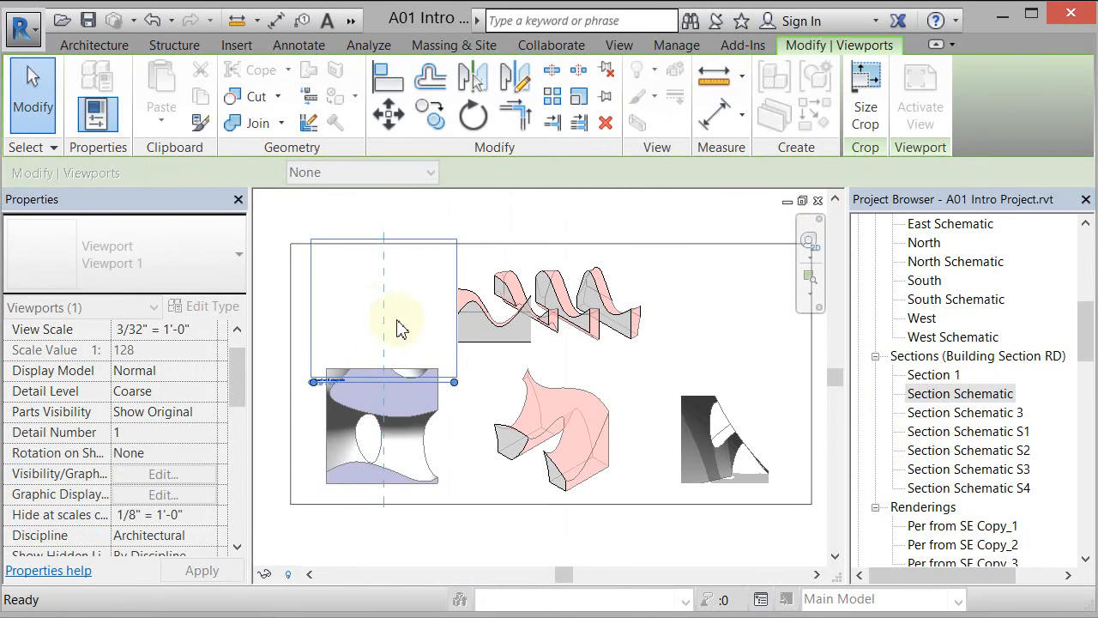
click(384, 317)
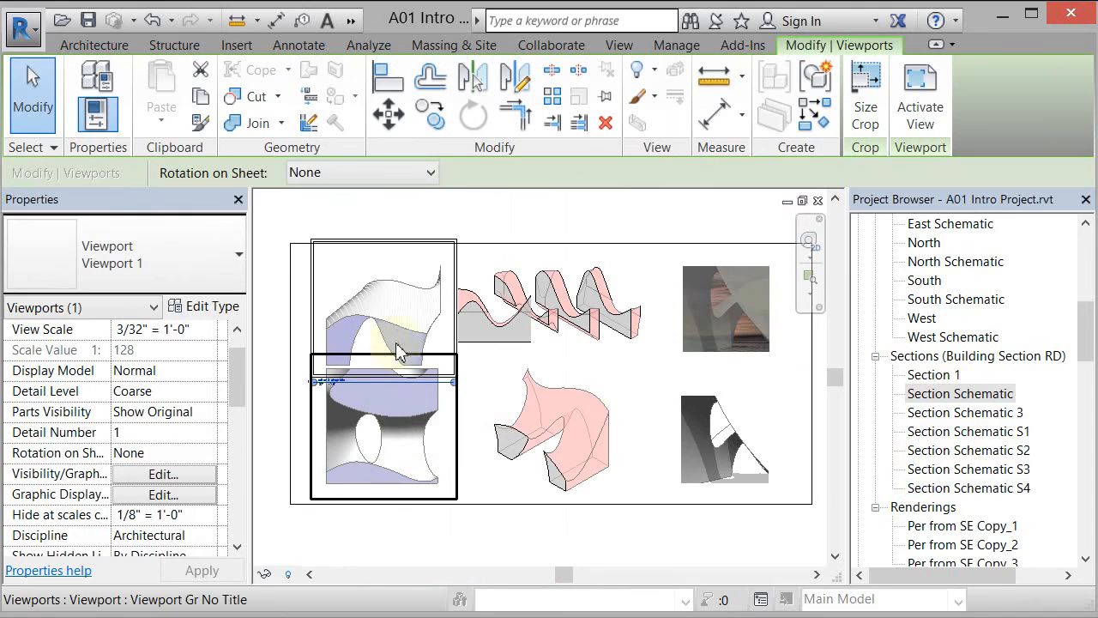
click(218, 286)
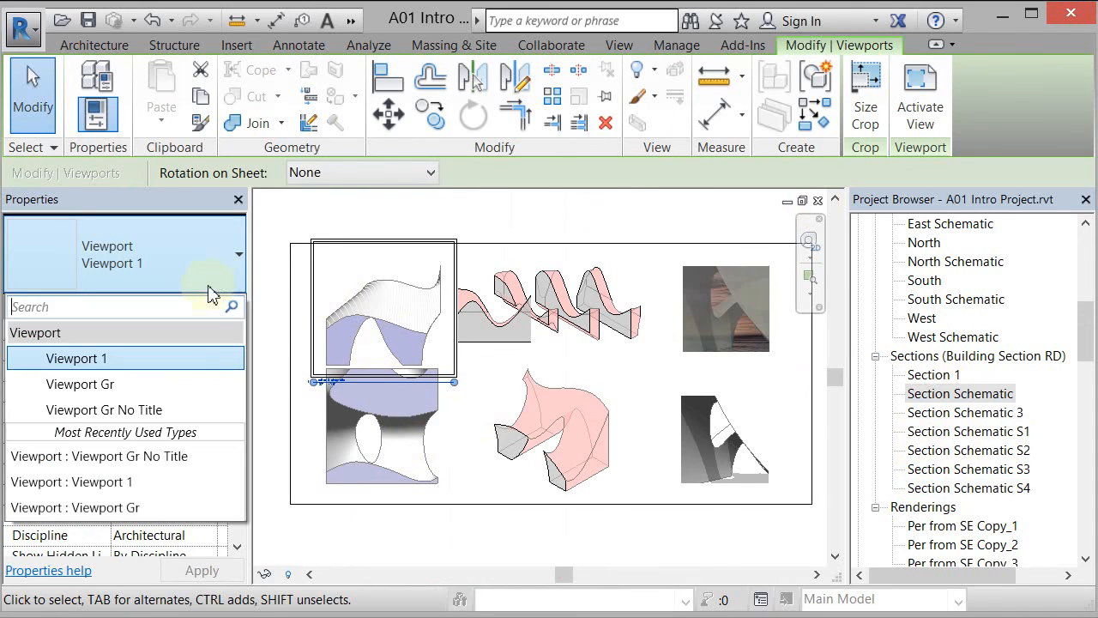
click(168, 410)
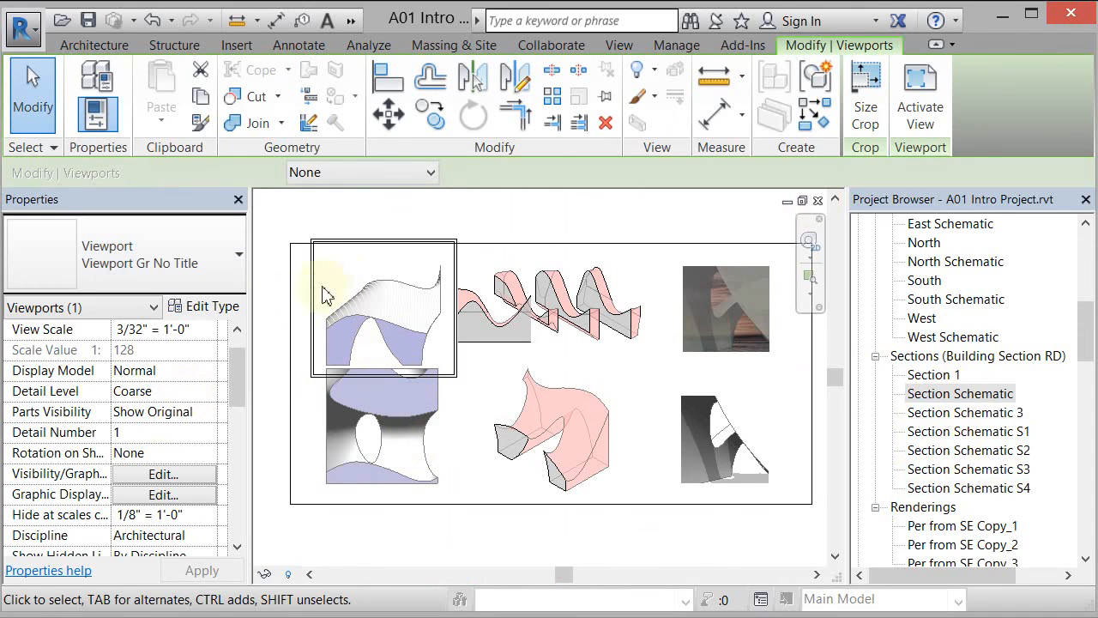
- Activate the section viewport on the sheet, hide its crop region, and deactivate it
double_click(350, 271)
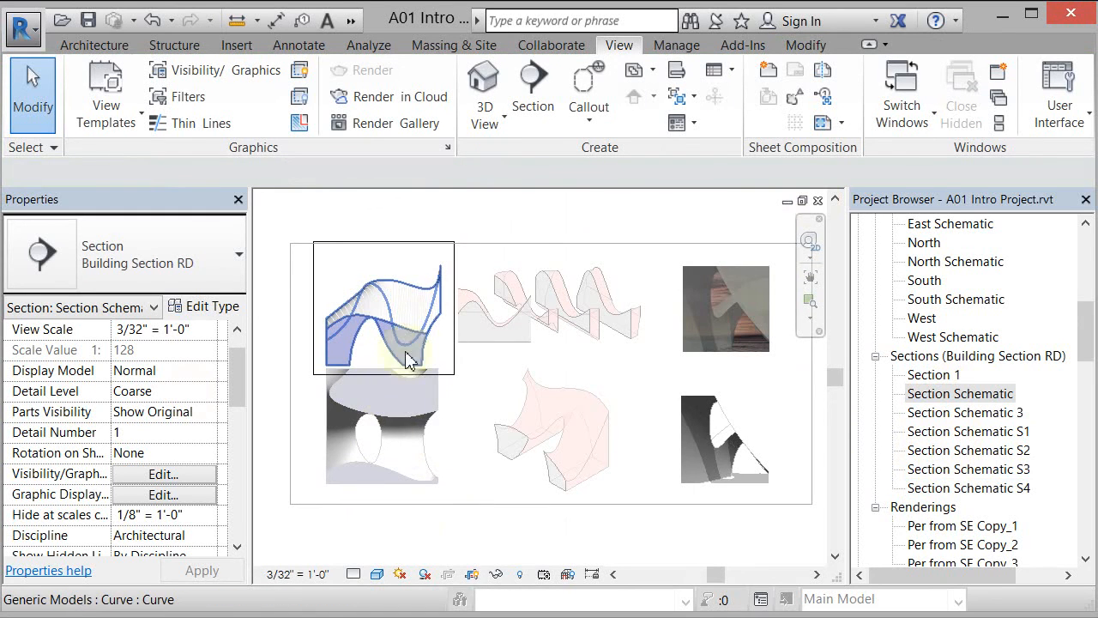
click(471, 574)
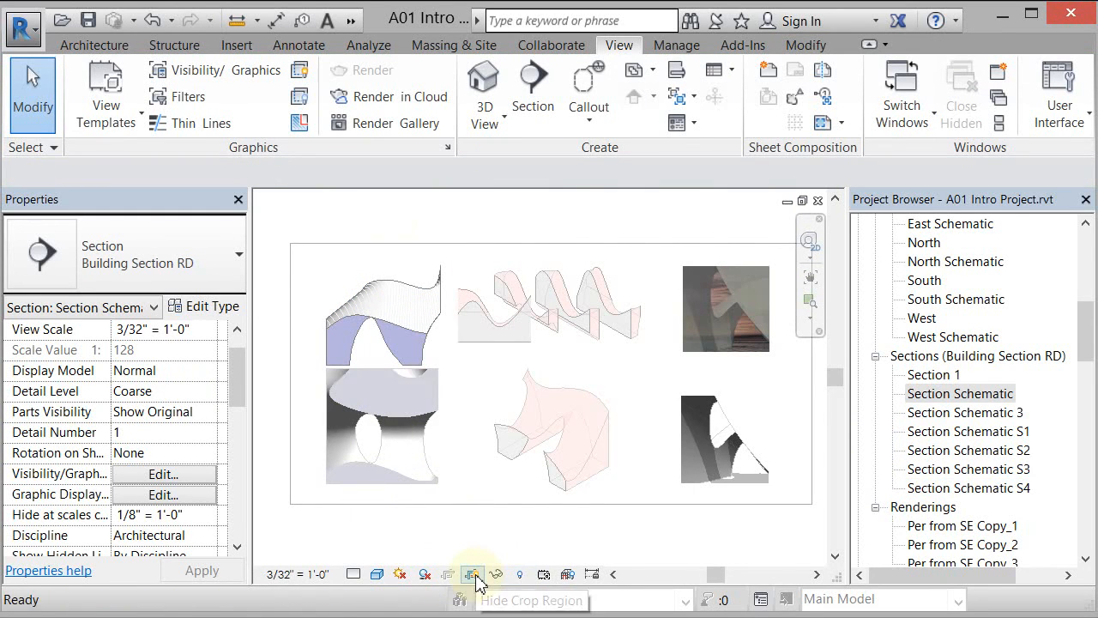
double_click(390, 214)
- Set the section viewport's scale to 1/16" = 1'-0" and move it up, clear of the plan view below
scroll(341, 286, up, 2)
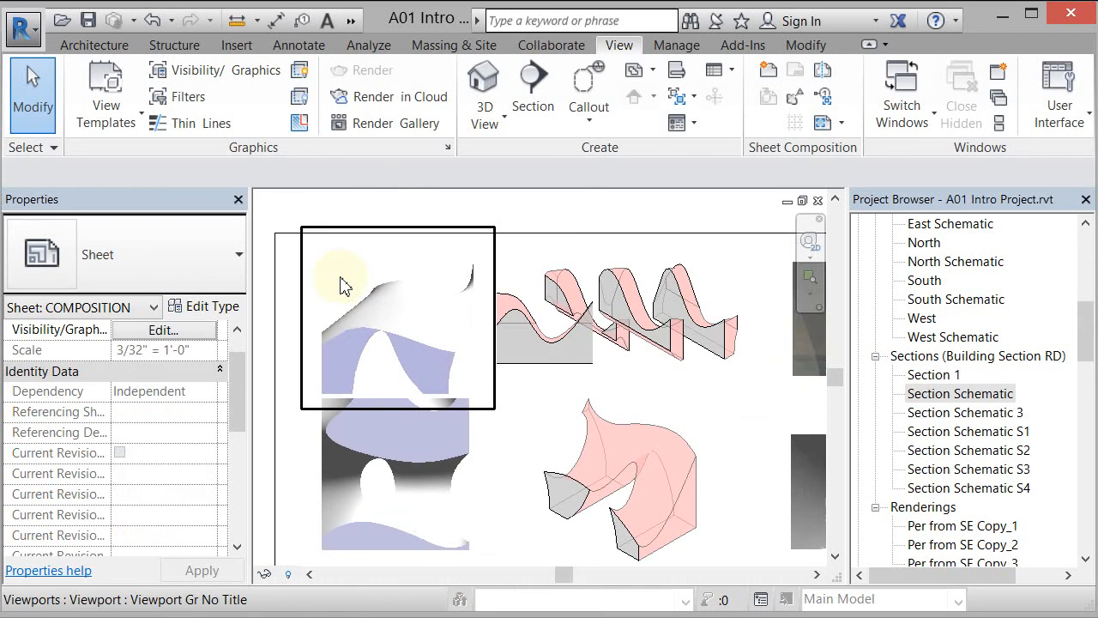
click(391, 275)
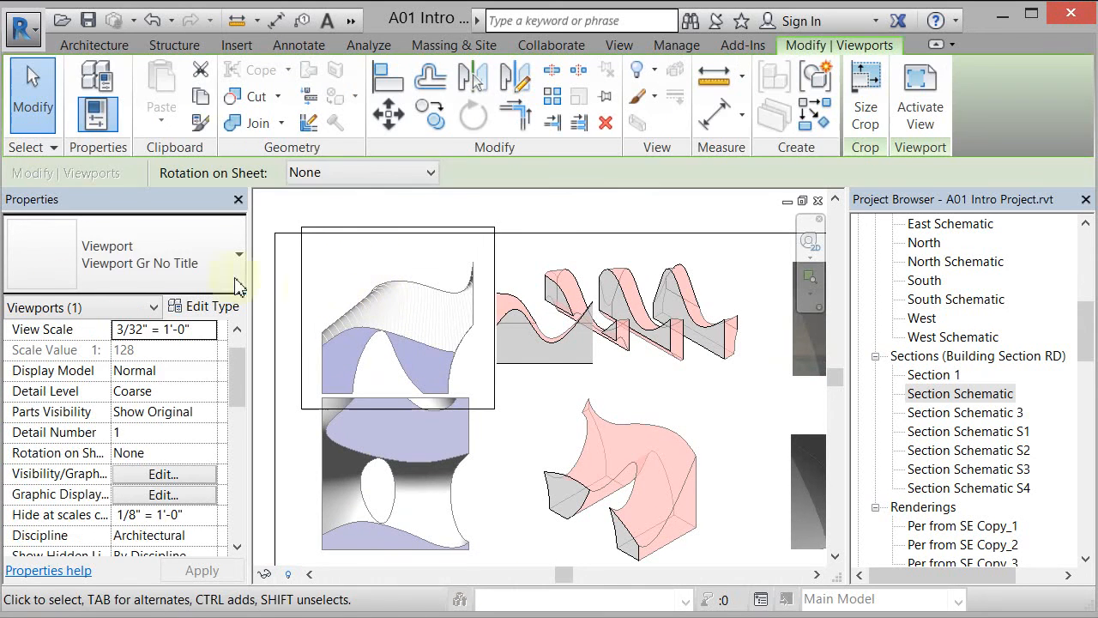
click(211, 331)
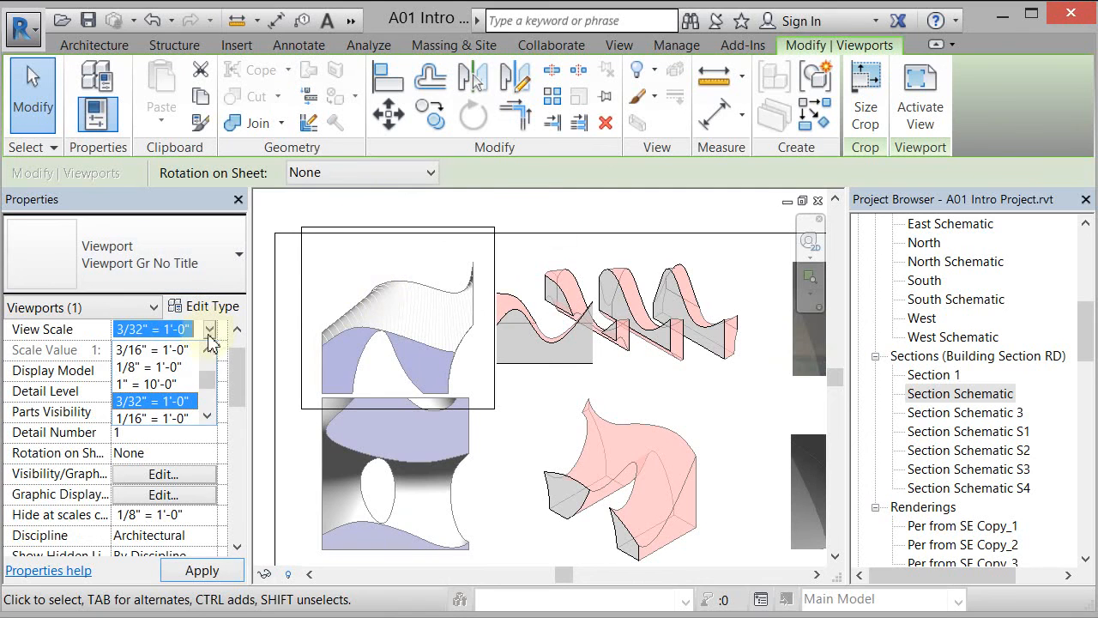
click(173, 414)
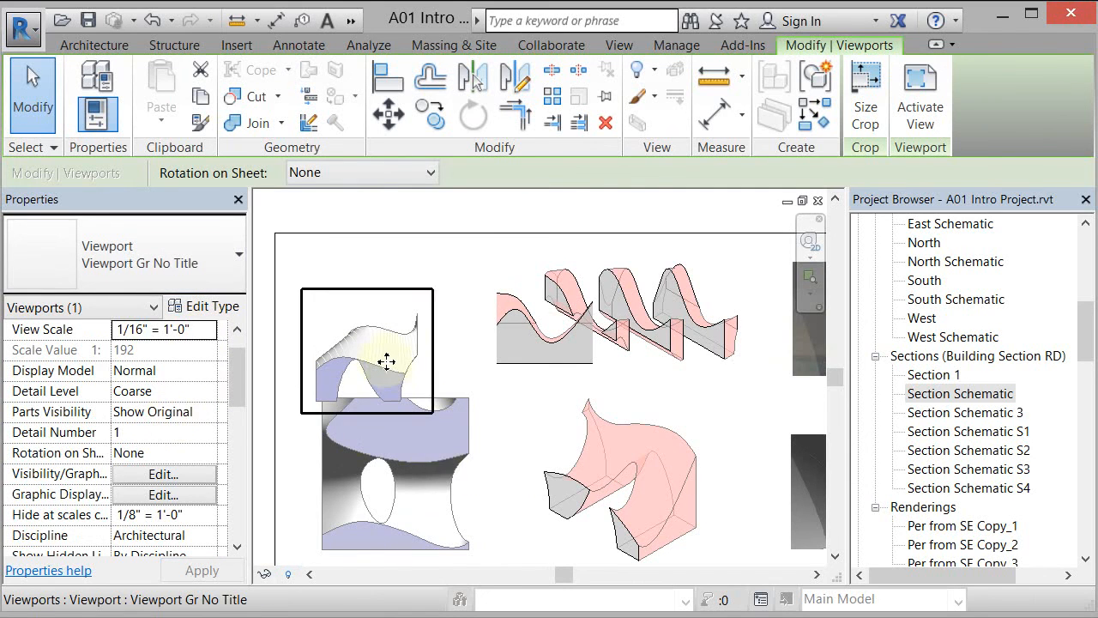
drag(386, 360, 406, 321)
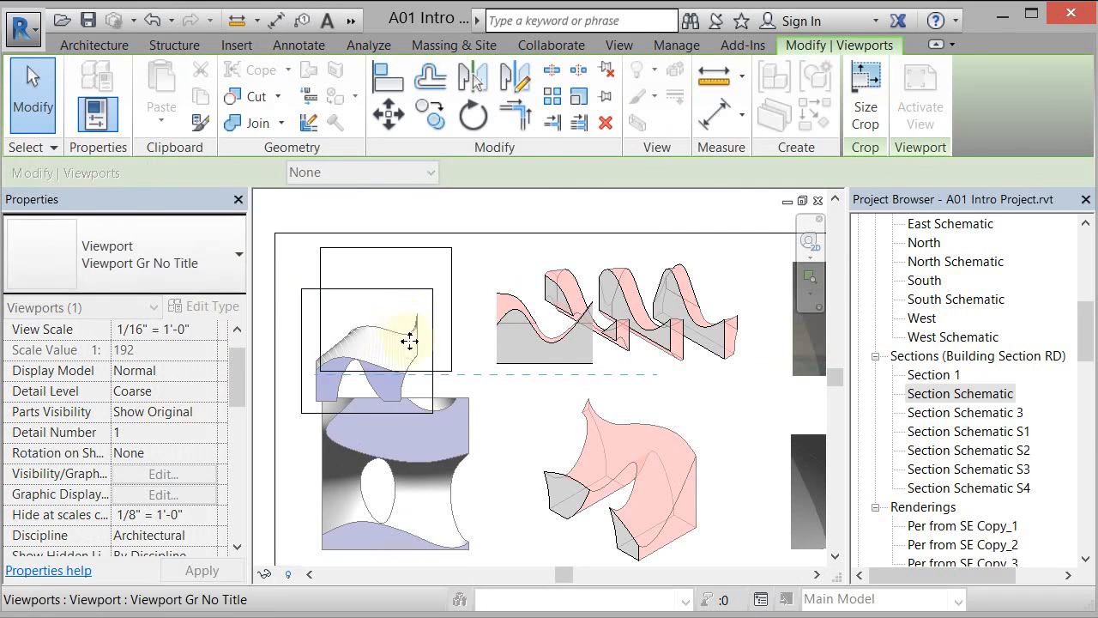
- Set the plan viewport's scale to 1/16" = 1'-0" and align it directly beneath the section viewport
click(413, 452)
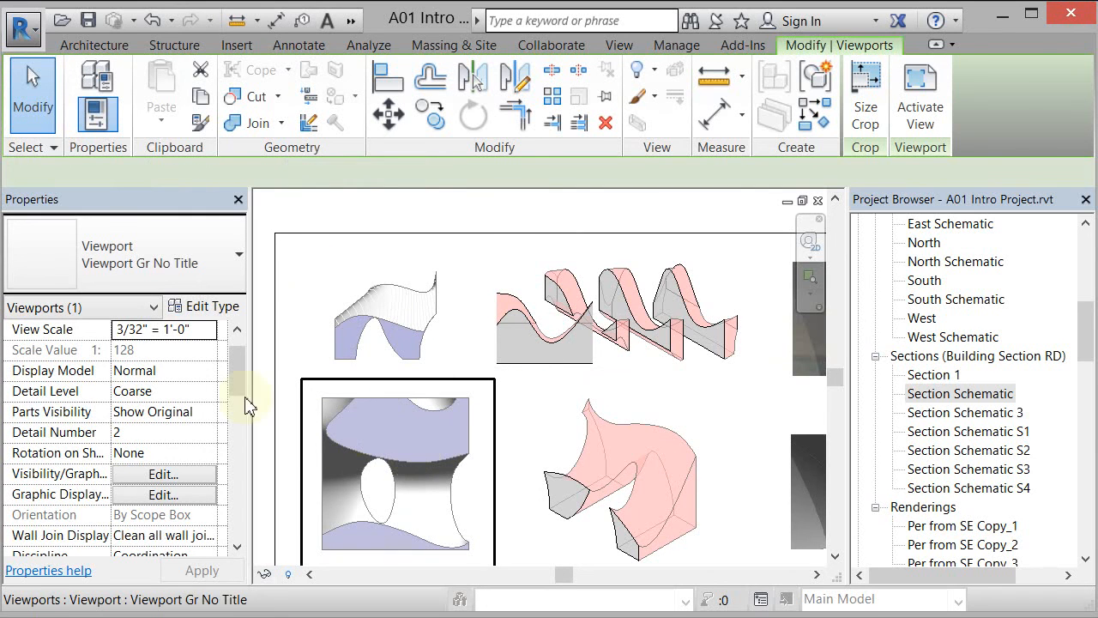
click(212, 333)
click(171, 418)
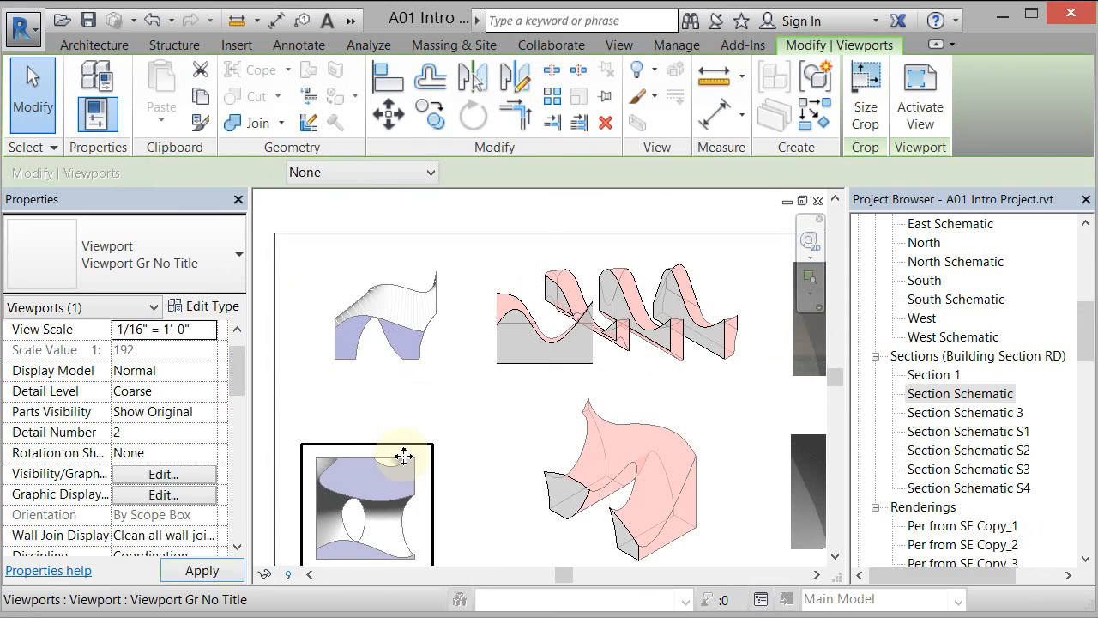
drag(401, 467, 414, 459)
click(492, 449)
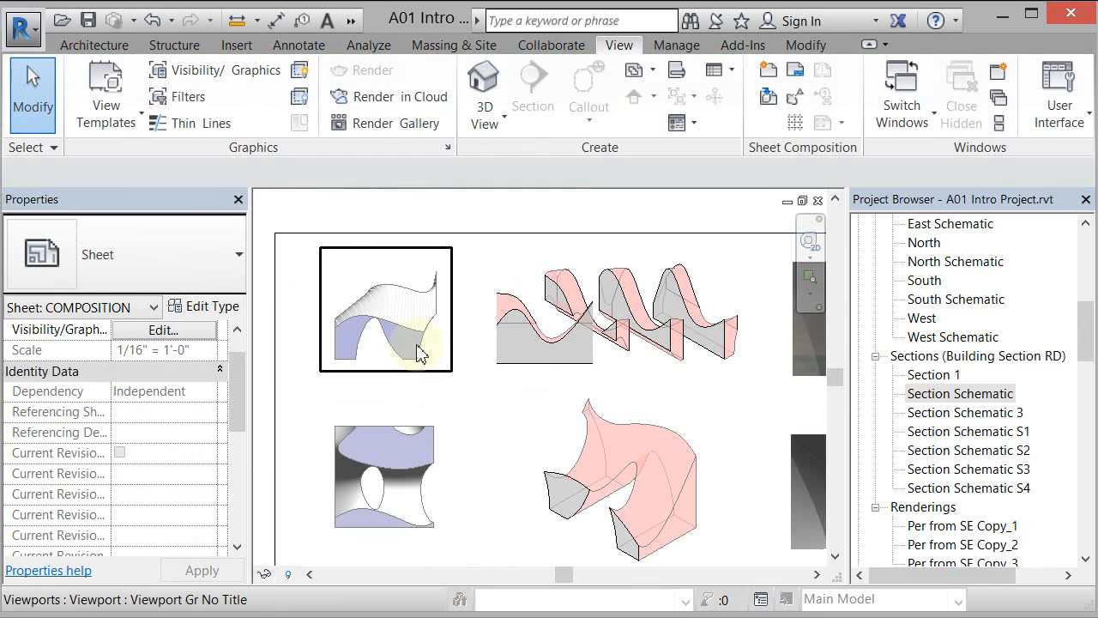
scroll(408, 335, down, 2)
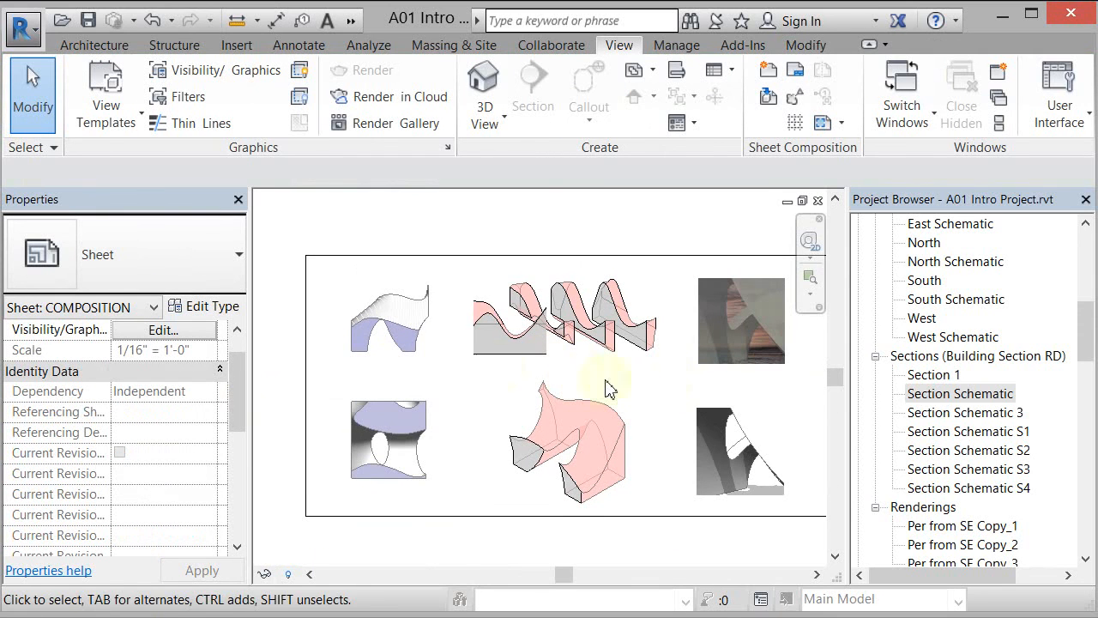
scroll(422, 326, up, 1)
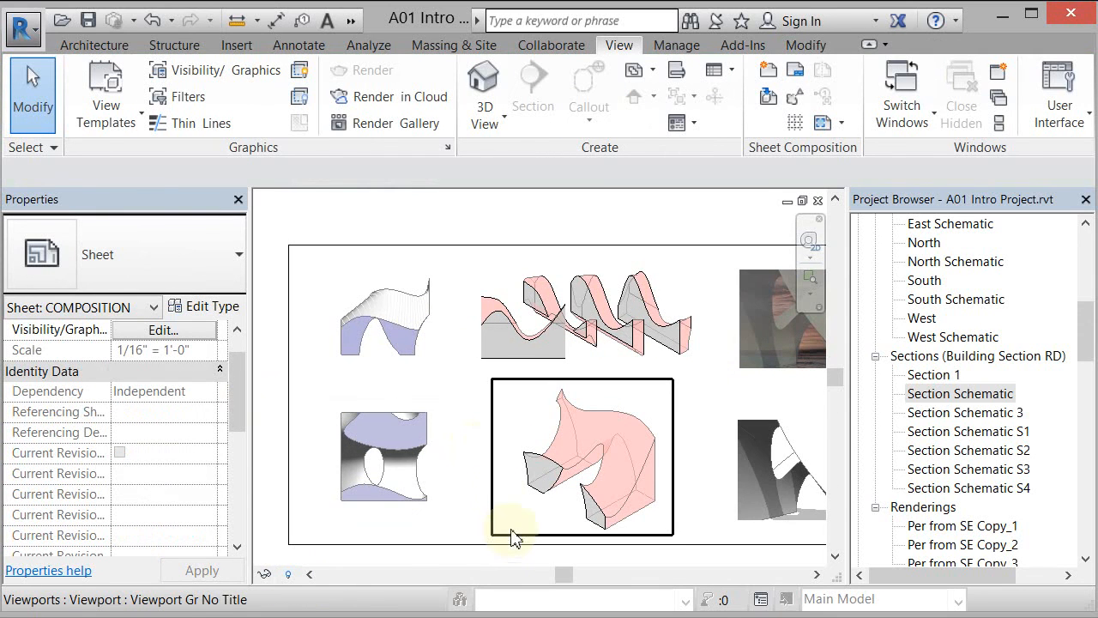